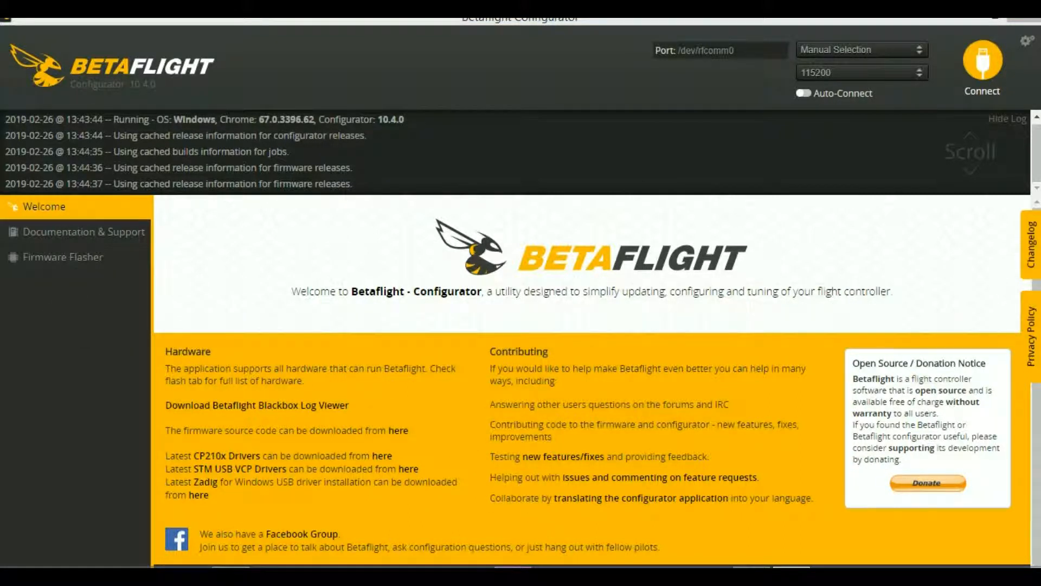
Show the BLHeli Configurator and ImpulseRC Driver Fixer windows and close both
{"action": "left_click", "coordinate": [513, 567]}
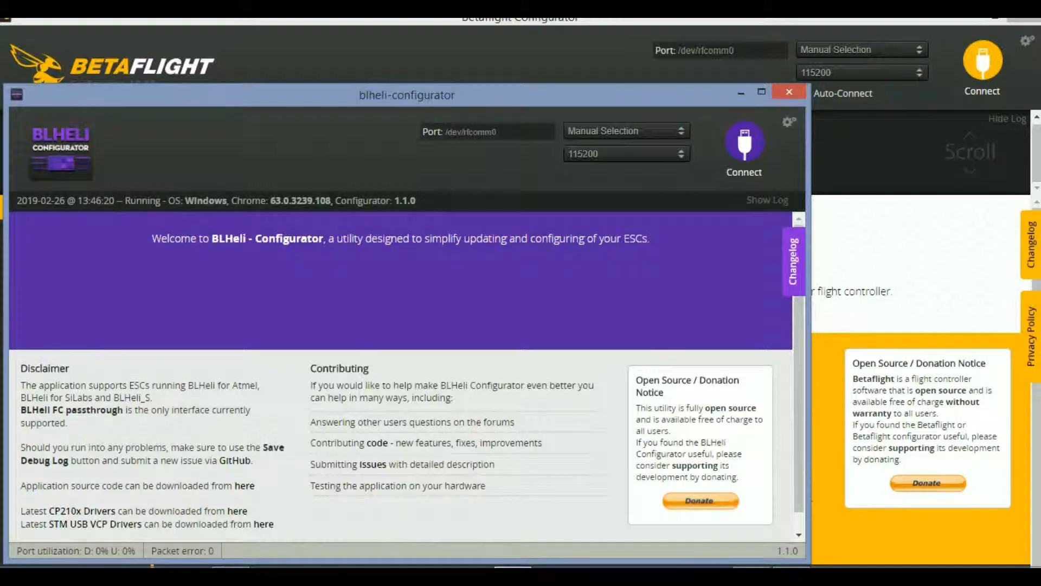
{"action": "left_click", "coordinate": [787, 93]}
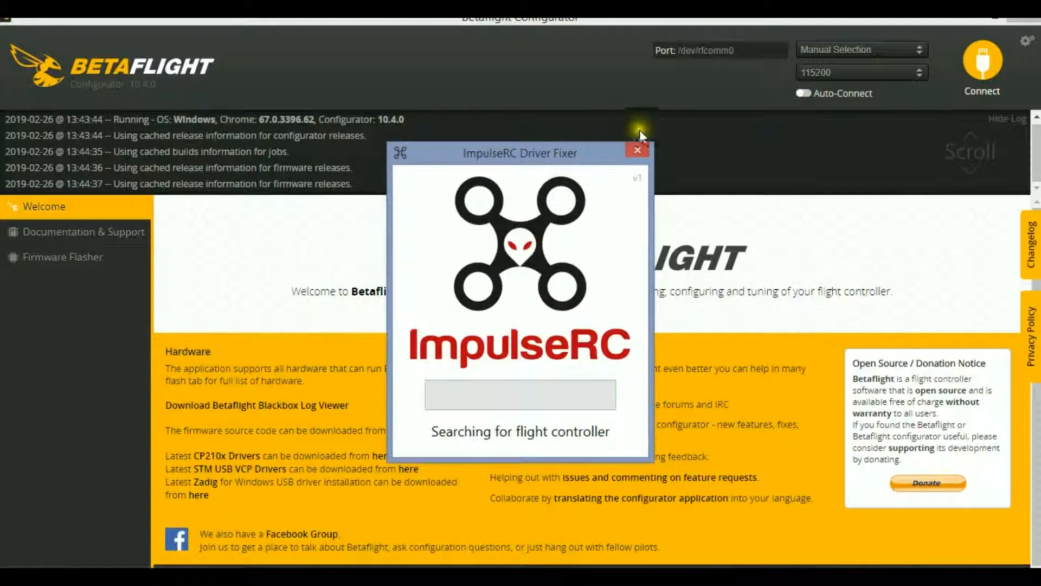
{"action": "left_click", "coordinate": [638, 151]}
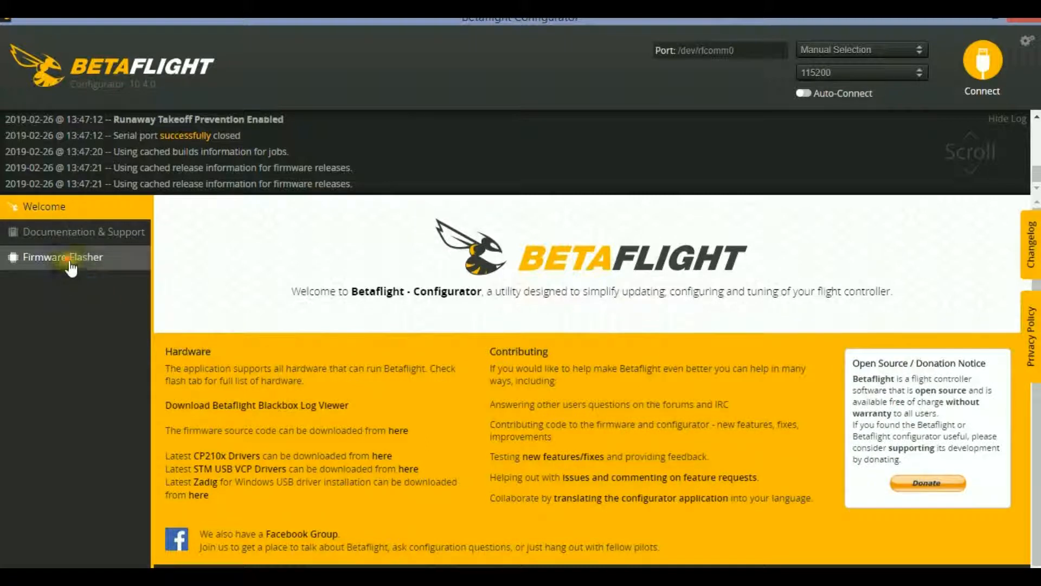
Flash the flight controller with the online OMNIBUSF4 firmware release 3.5.6 dated 17-02-2019
{"action": "left_click", "coordinate": [70, 259]}
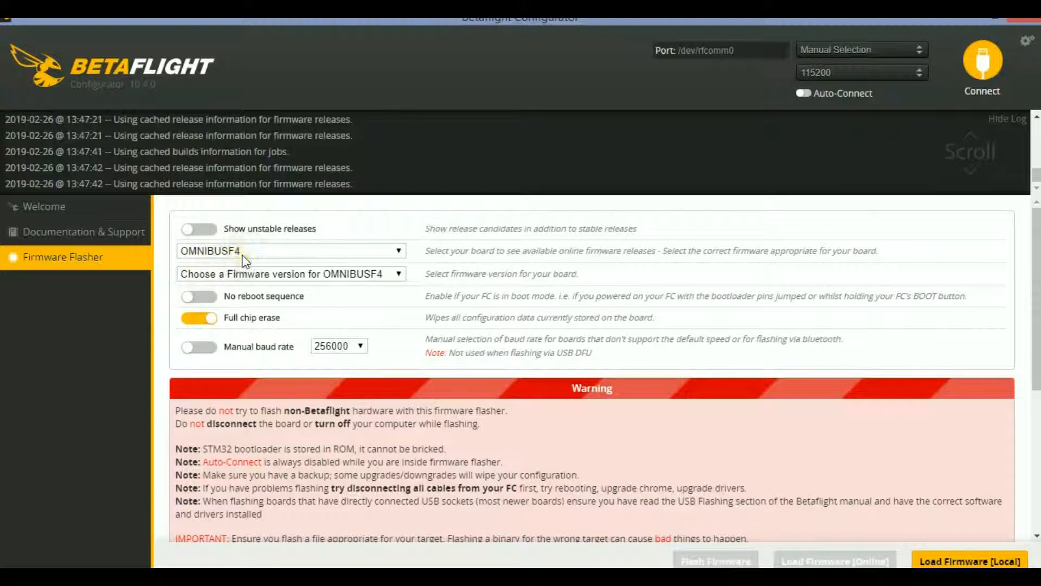
{"action": "left_click", "coordinate": [398, 250]}
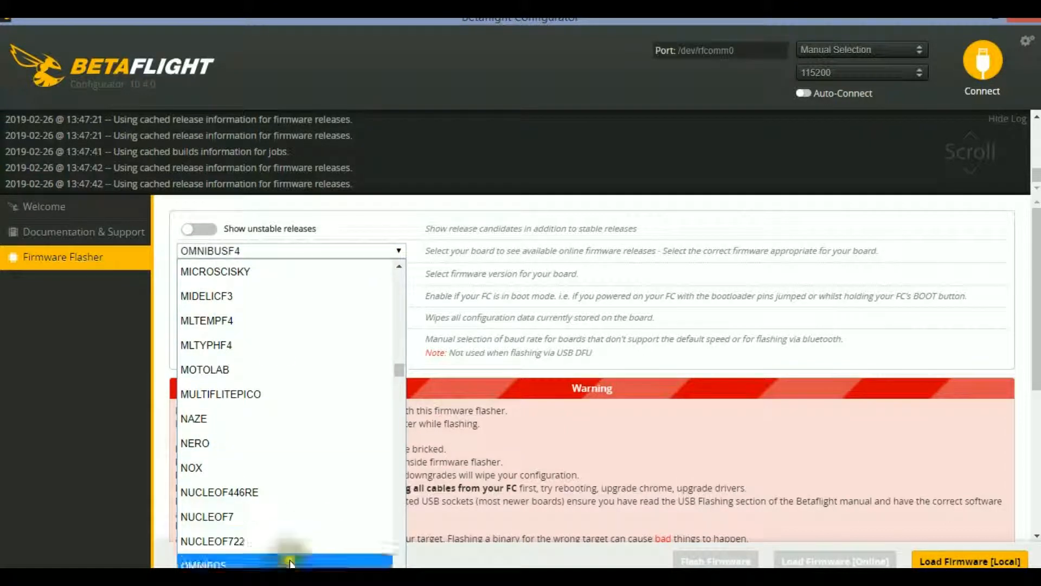
{"action": "left_click", "coordinate": [261, 582]}
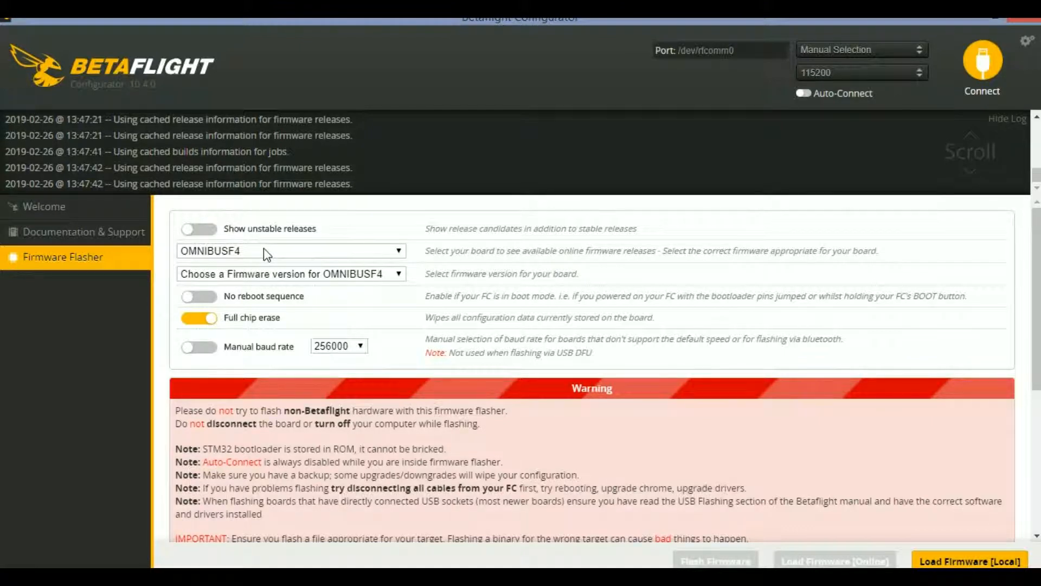
{"action": "left_click", "coordinate": [402, 275]}
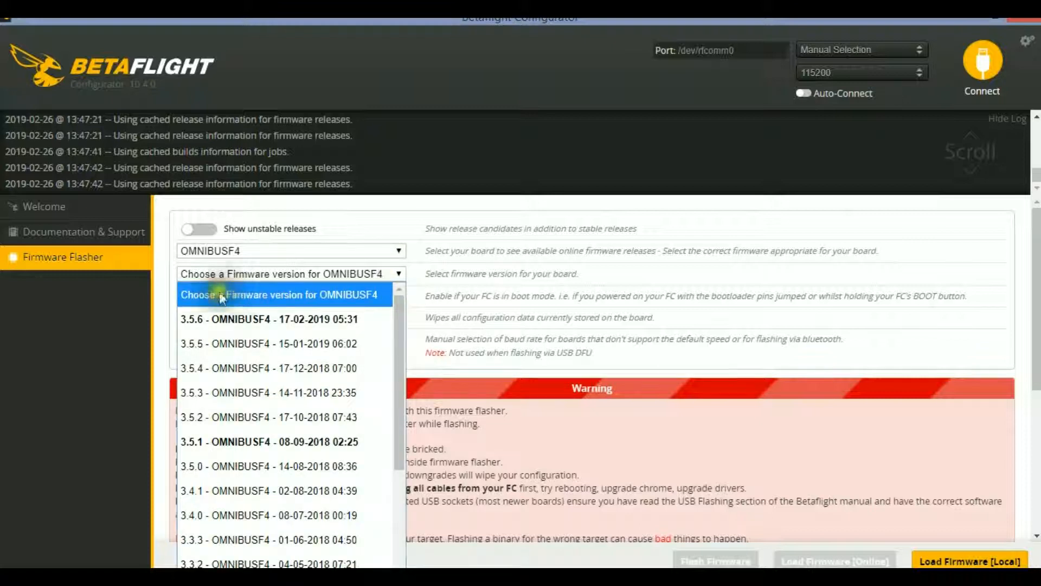
{"action": "left_click", "coordinate": [321, 320]}
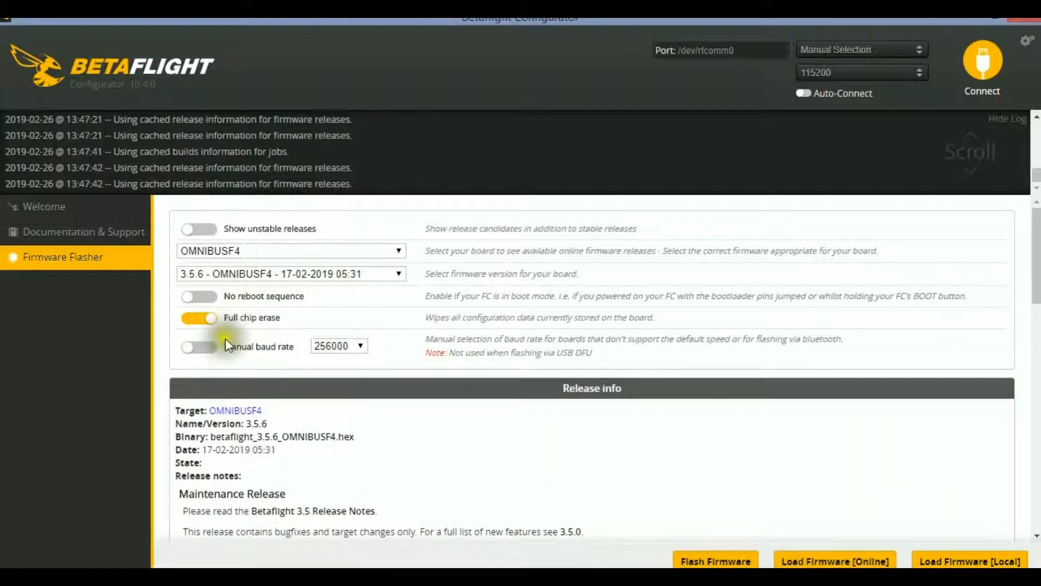
{"action": "left_click", "coordinate": [819, 562]}
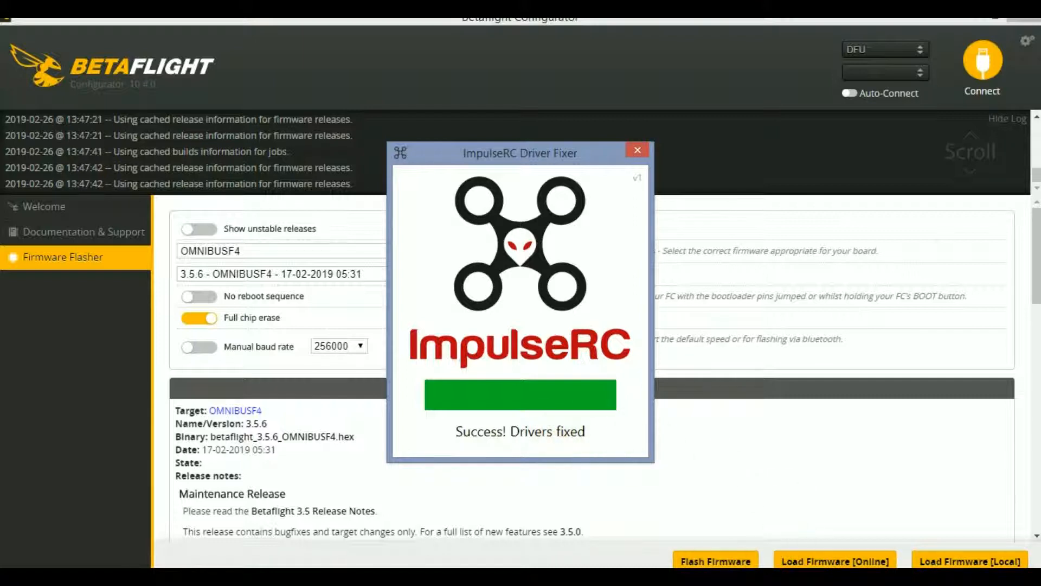
{"action": "left_click", "coordinate": [707, 562]}
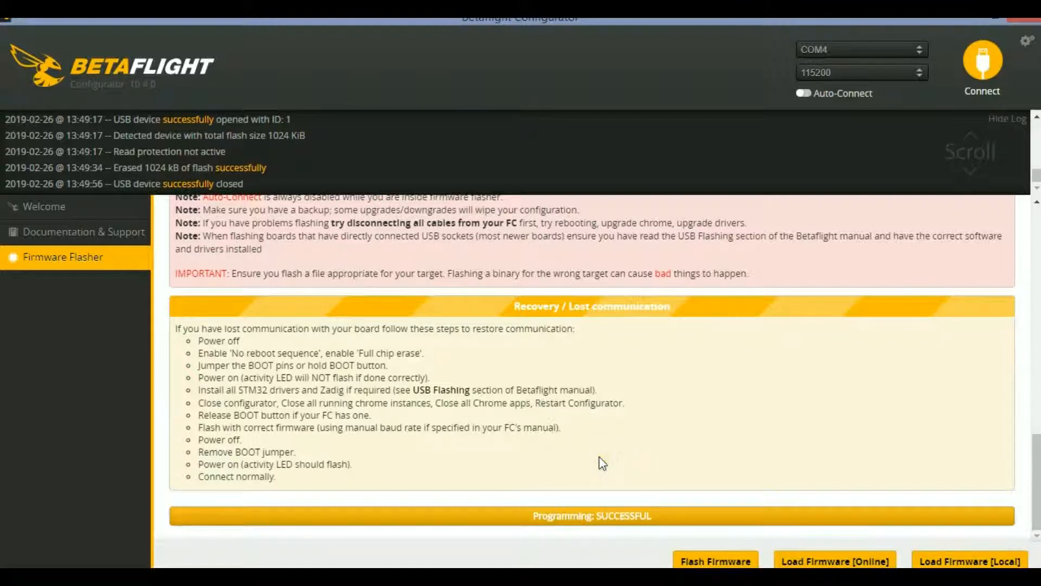
Connect to the flight controller and enable Serial Rx on UART3, saving the port setup with a reboot
{"action": "left_click", "coordinate": [988, 59]}
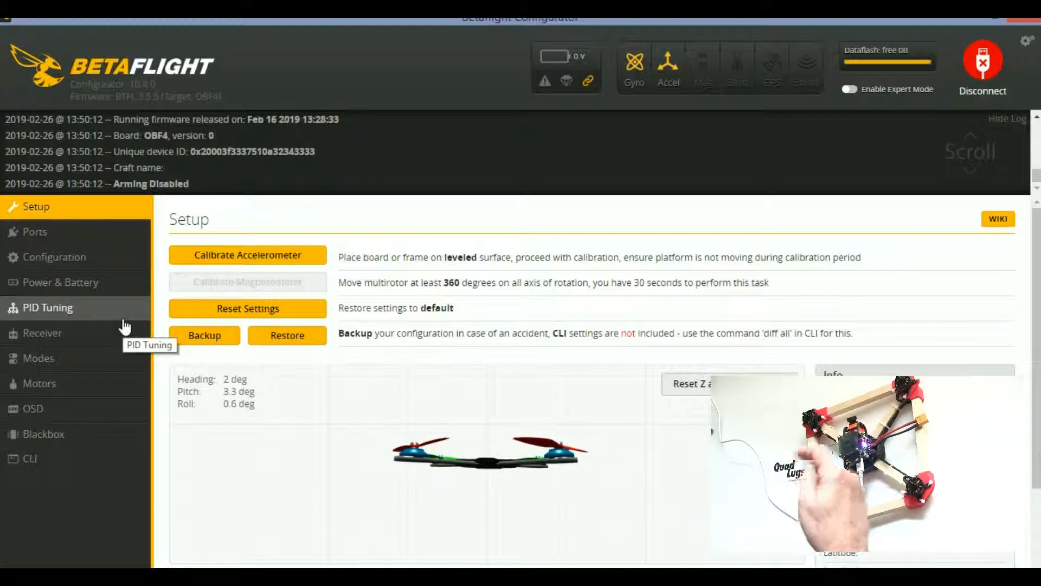
{"action": "left_click", "coordinate": [47, 237]}
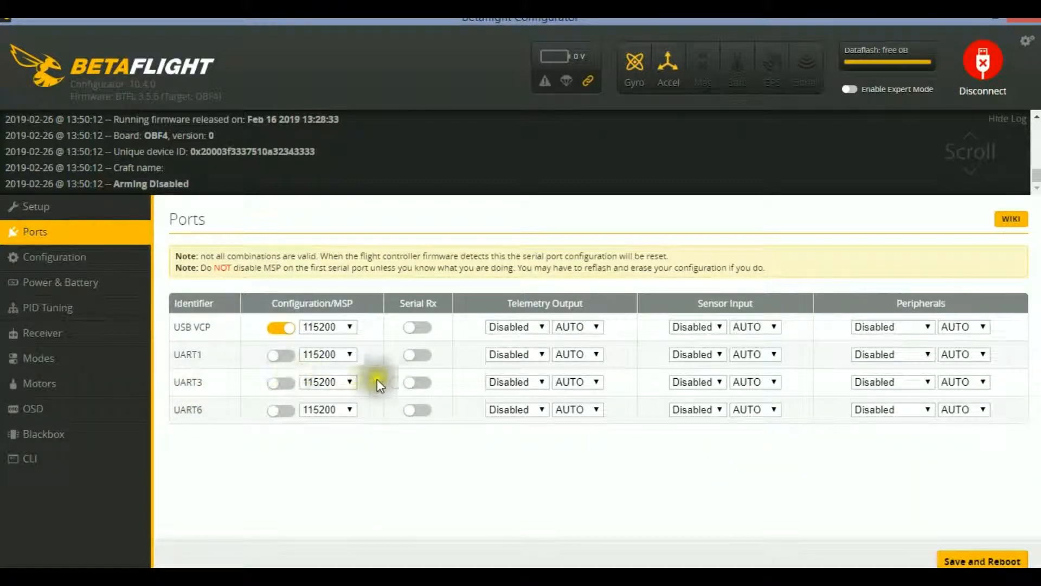
{"action": "left_click", "coordinate": [424, 383]}
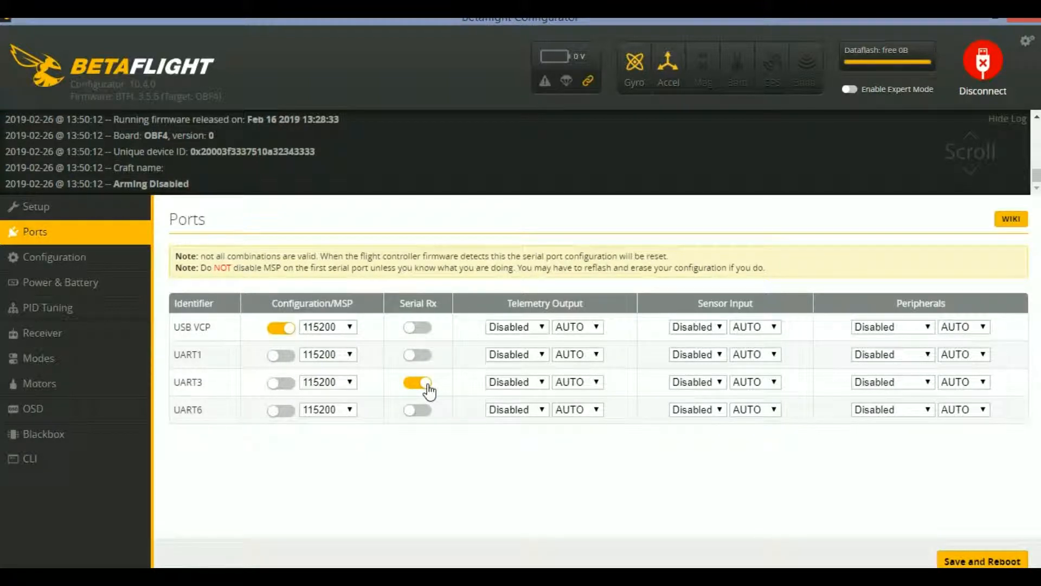
{"action": "left_click", "coordinate": [964, 561]}
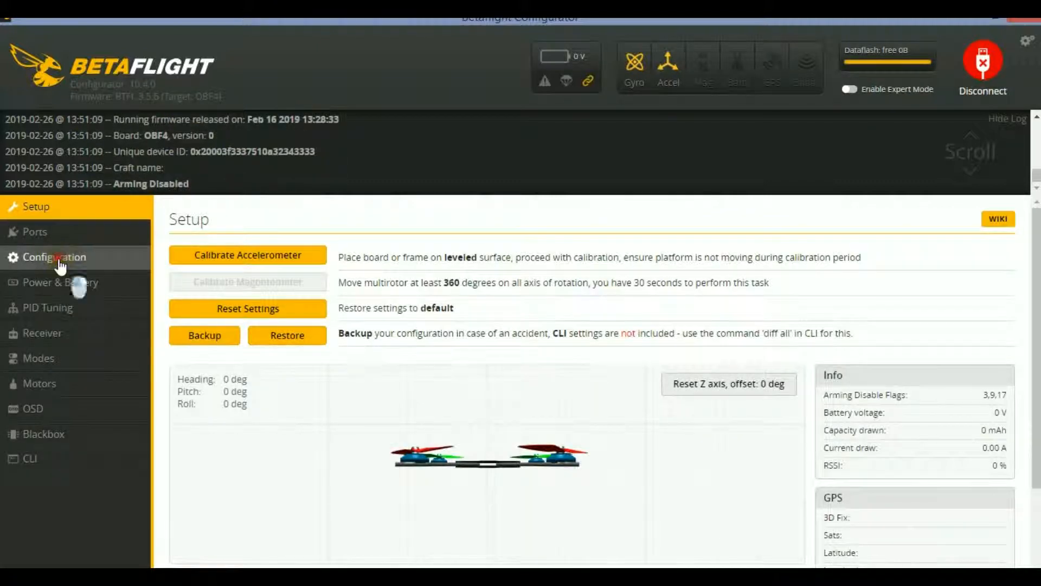
Set the board alignment's yaw to 270 degrees in the configuration, and save with a reboot
{"action": "left_click", "coordinate": [57, 258]}
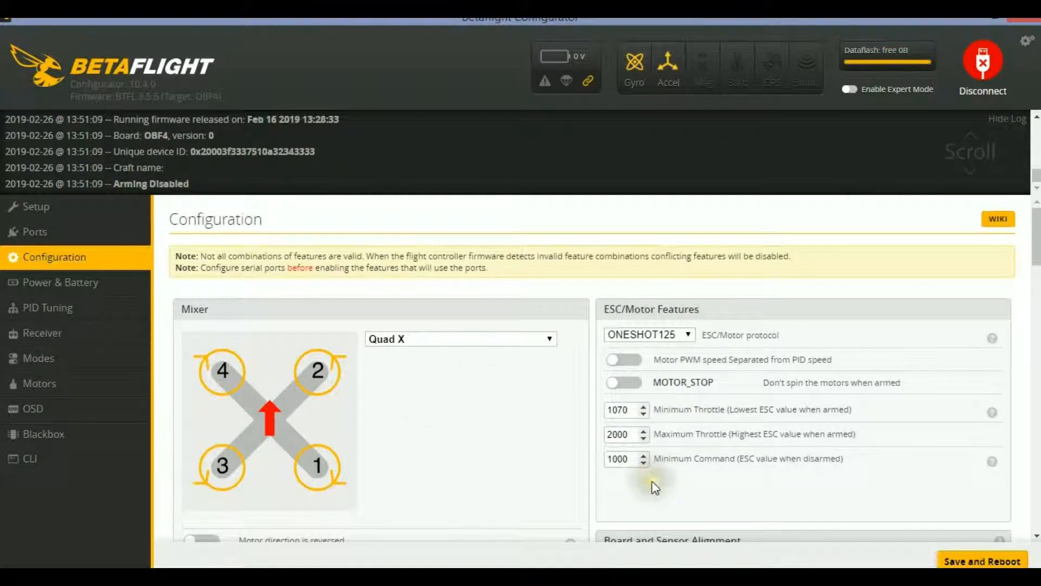
{"action": "scroll", "coordinate": [652, 477], "scroll_direction": "down", "scroll_amount": 5}
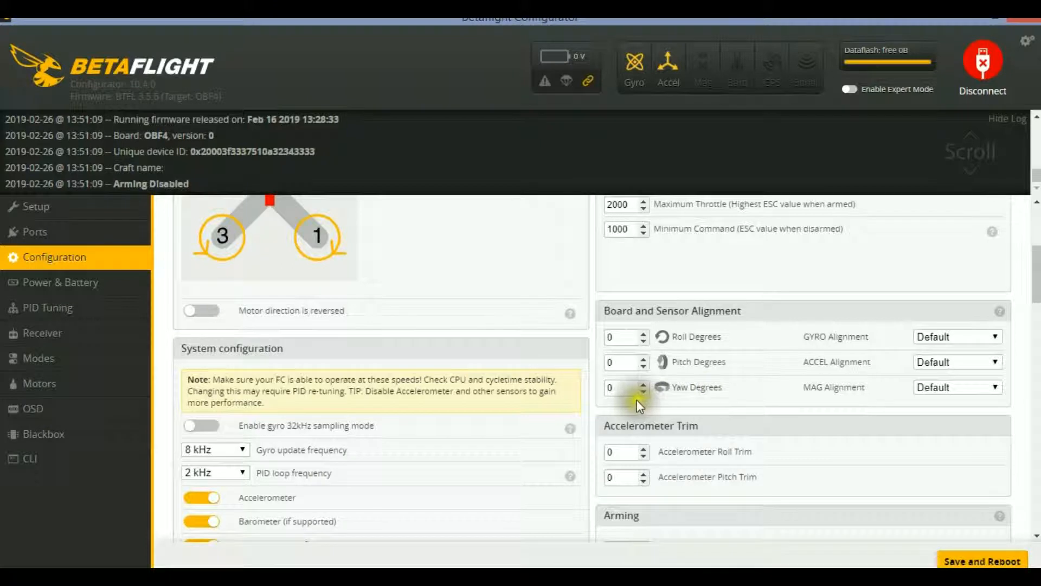
{"action": "left_click_drag", "start_coordinate": [623, 389], "coordinate": [590, 382]}
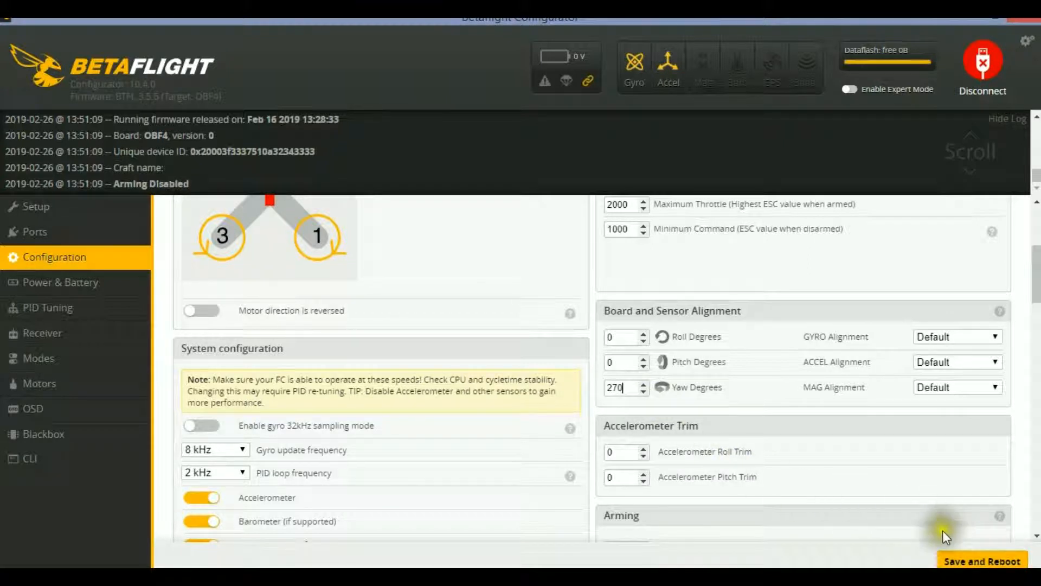
{"action": "left_click", "coordinate": [964, 561]}
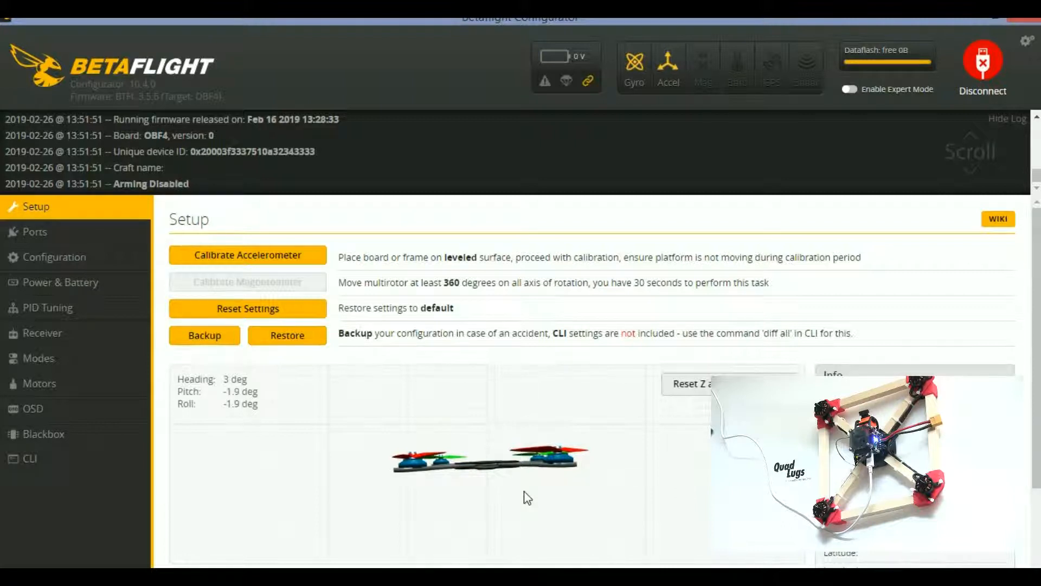
Enter QuadLugs as the craft name in the configuration's personalization settings
{"action": "left_click", "coordinate": [69, 263]}
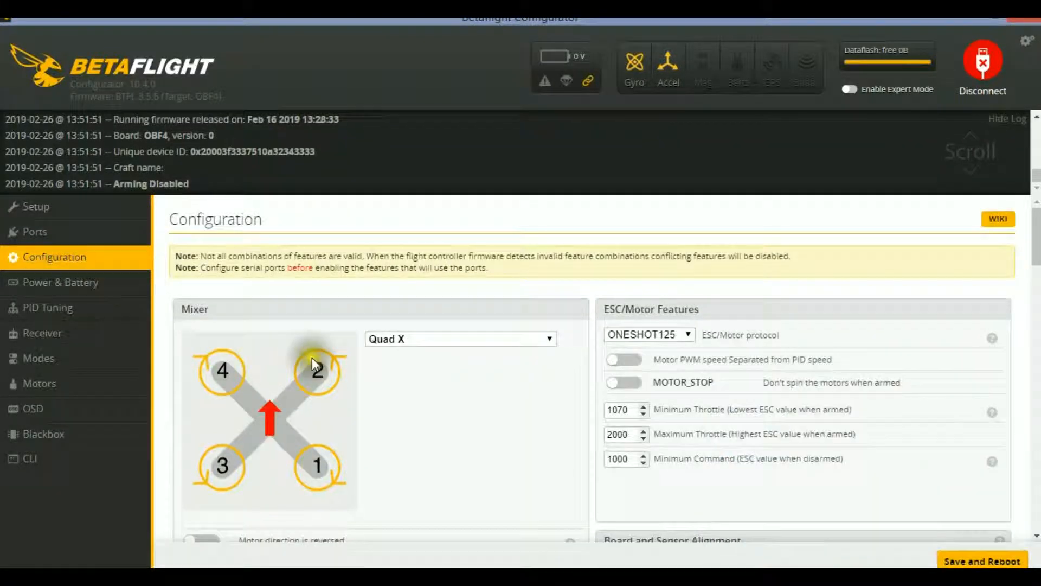
{"action": "scroll", "coordinate": [292, 443], "scroll_direction": "down", "scroll_amount": 5}
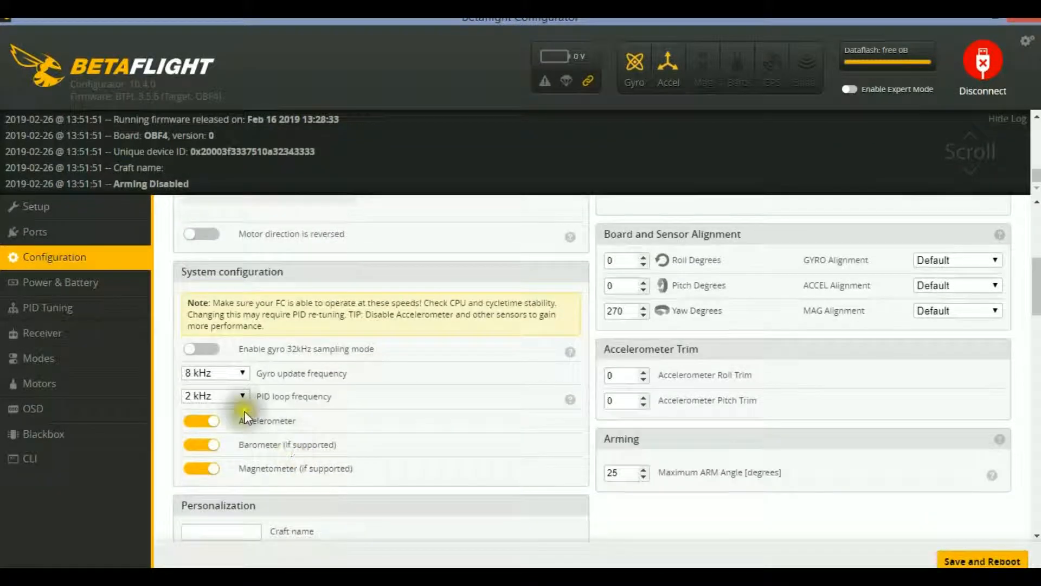
{"action": "scroll", "coordinate": [274, 440], "scroll_direction": "down", "scroll_amount": 1}
{"action": "scroll", "coordinate": [267, 476], "scroll_direction": "down", "scroll_amount": 1}
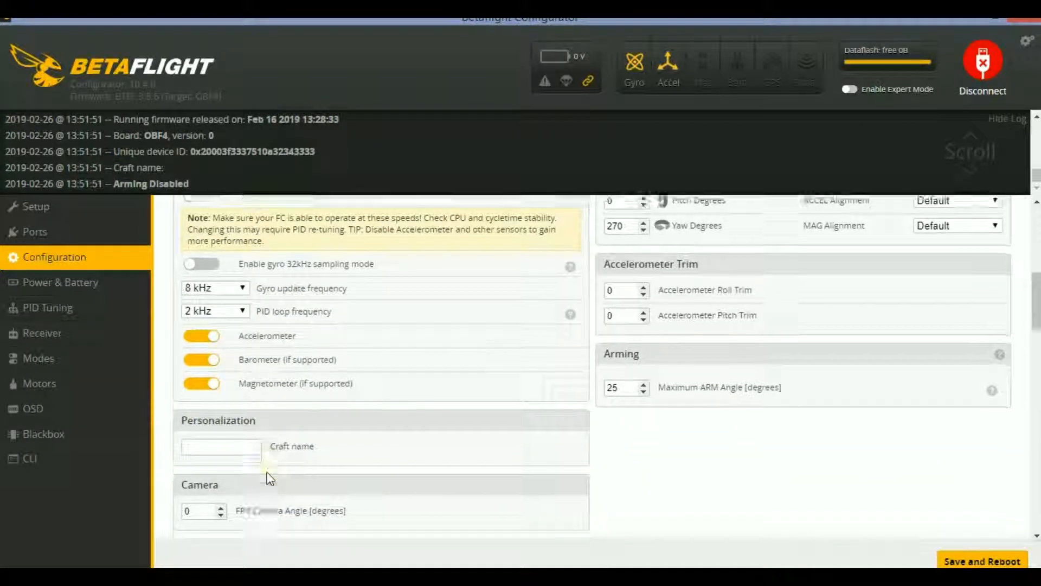
{"action": "left_click", "coordinate": [215, 378]}
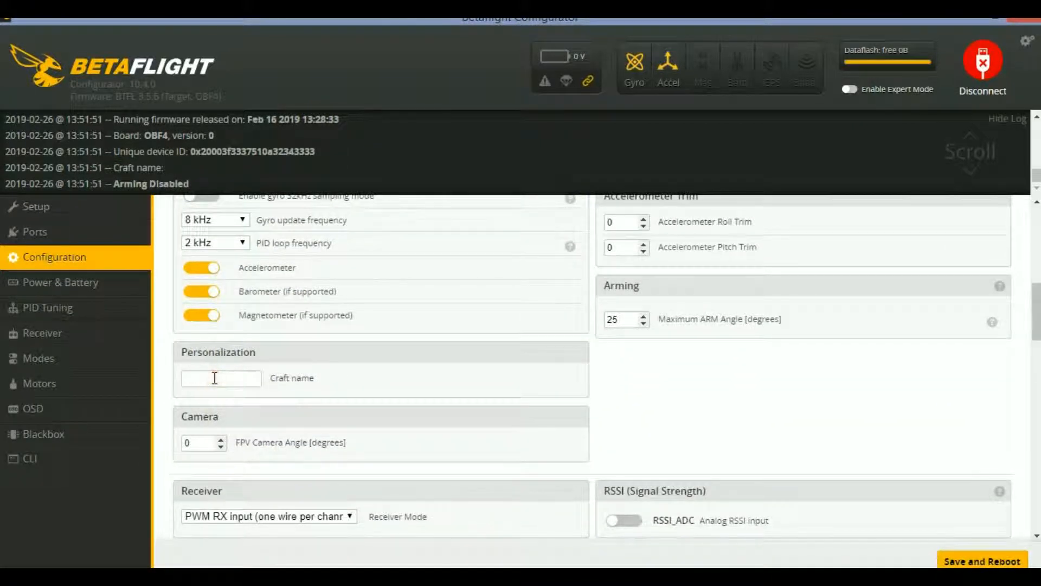
{"action": "type", "text": "q"}
{"action": "key", "text": "BackSpace"}
{"action": "type", "text": "Quad"}
{"action": "type", "text": "Li"}
{"action": "type", "text": "gs"}
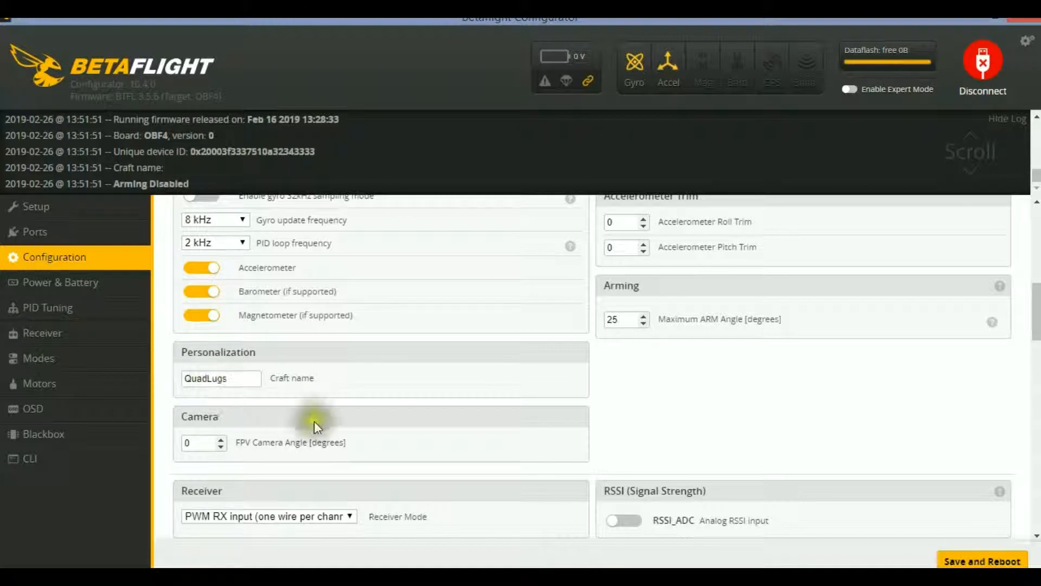
{"action": "left_click", "coordinate": [257, 382]}
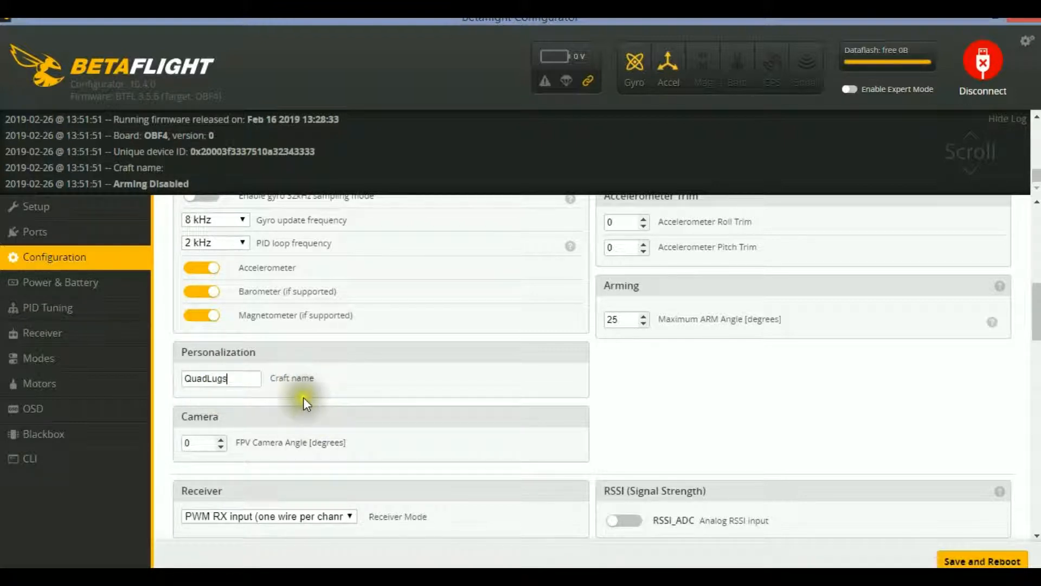
{"action": "left_click", "coordinate": [257, 384]}
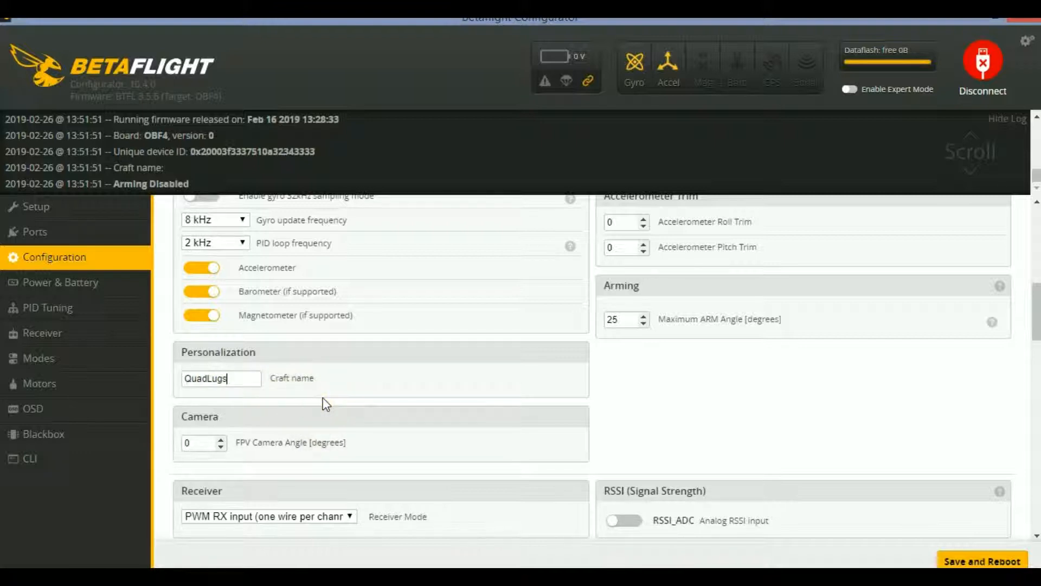
Set the receiver mode to Serial-based receiver with IBUS as the serial receiver provider
{"action": "scroll", "coordinate": [314, 404], "scroll_direction": "down", "scroll_amount": 3}
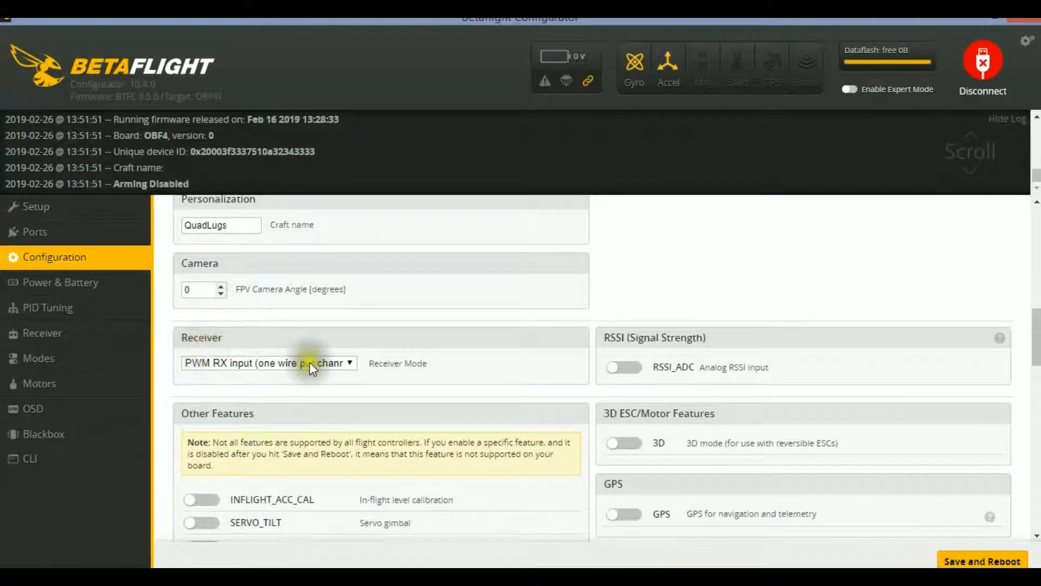
{"action": "left_click", "coordinate": [352, 366]}
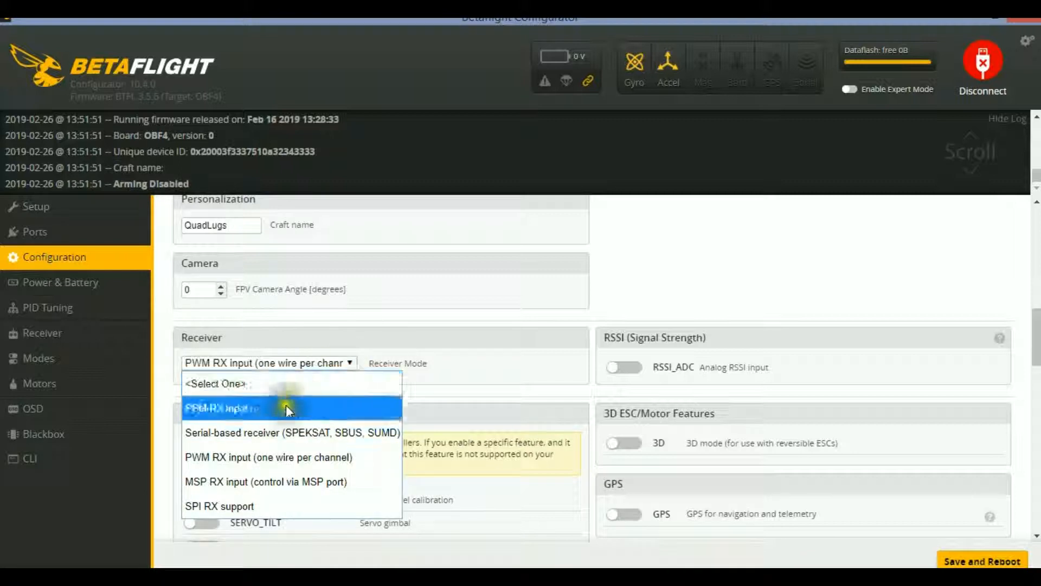
{"action": "left_click", "coordinate": [274, 434]}
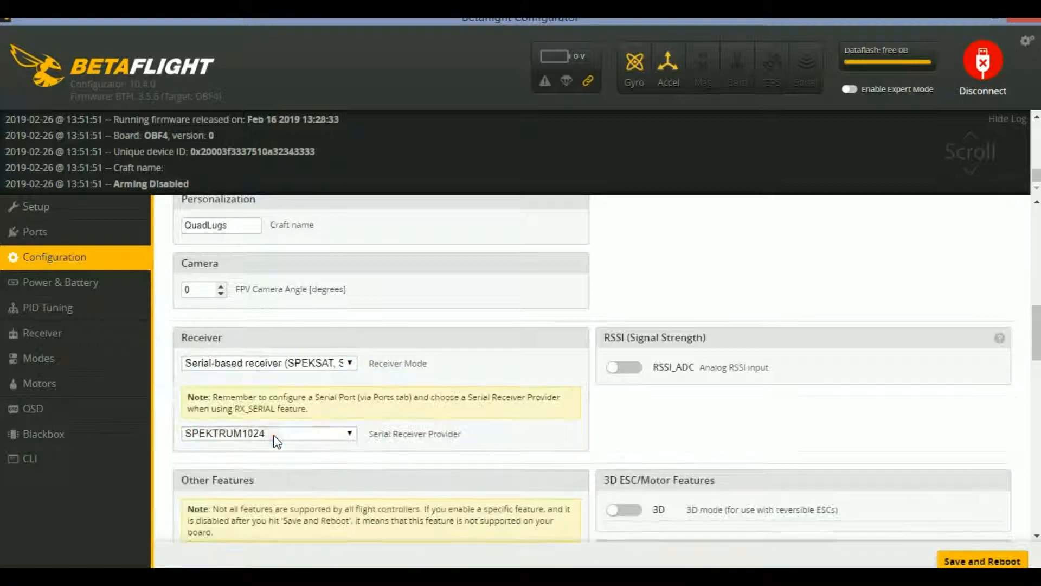
{"action": "left_click", "coordinate": [349, 432]}
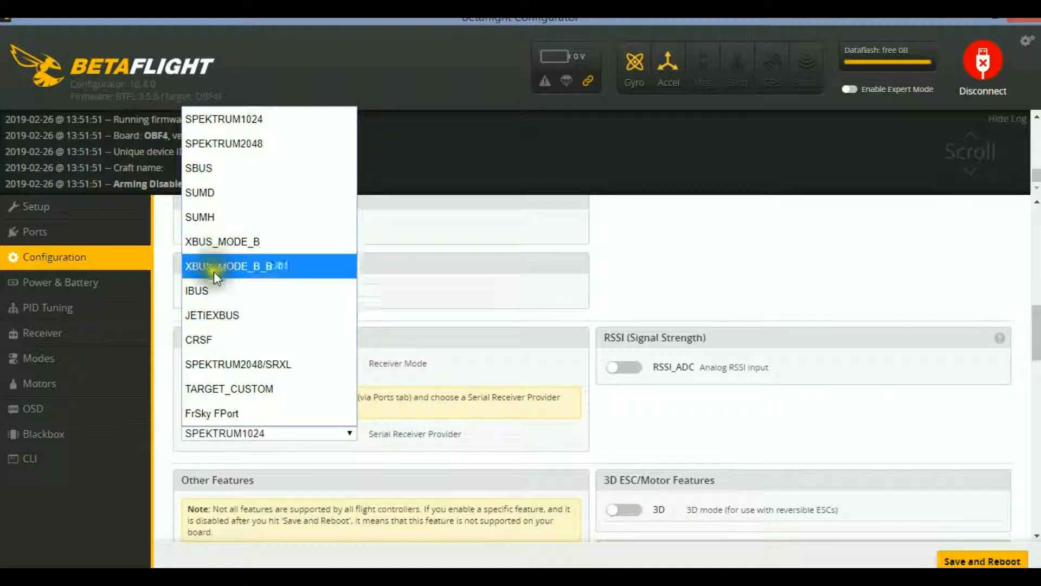
{"action": "left_click", "coordinate": [214, 292]}
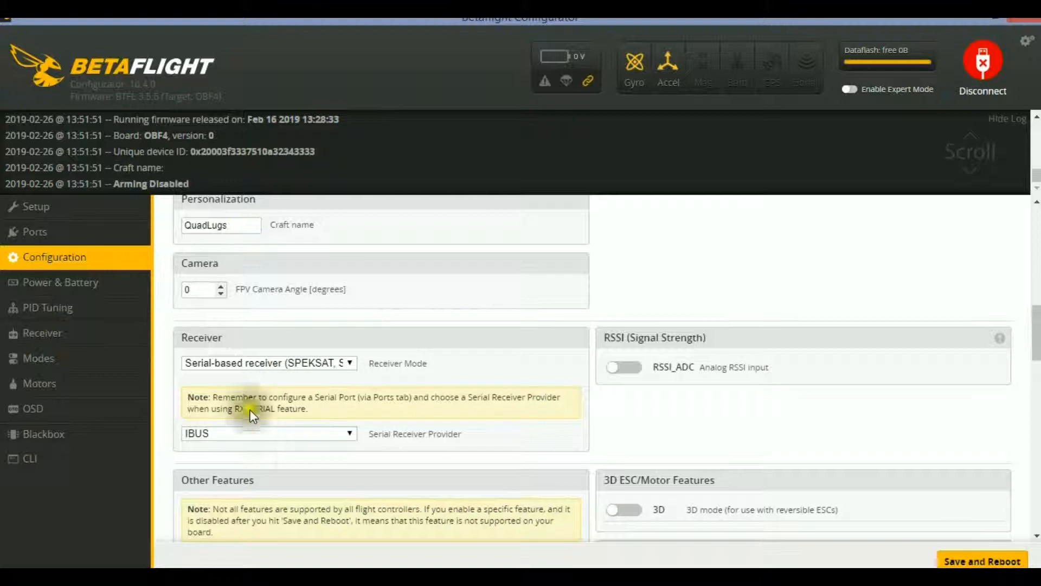
Review the configuration's Other Features, Dshot beacon and beeper settings
{"action": "scroll", "coordinate": [302, 464], "scroll_direction": "down", "scroll_amount": 4}
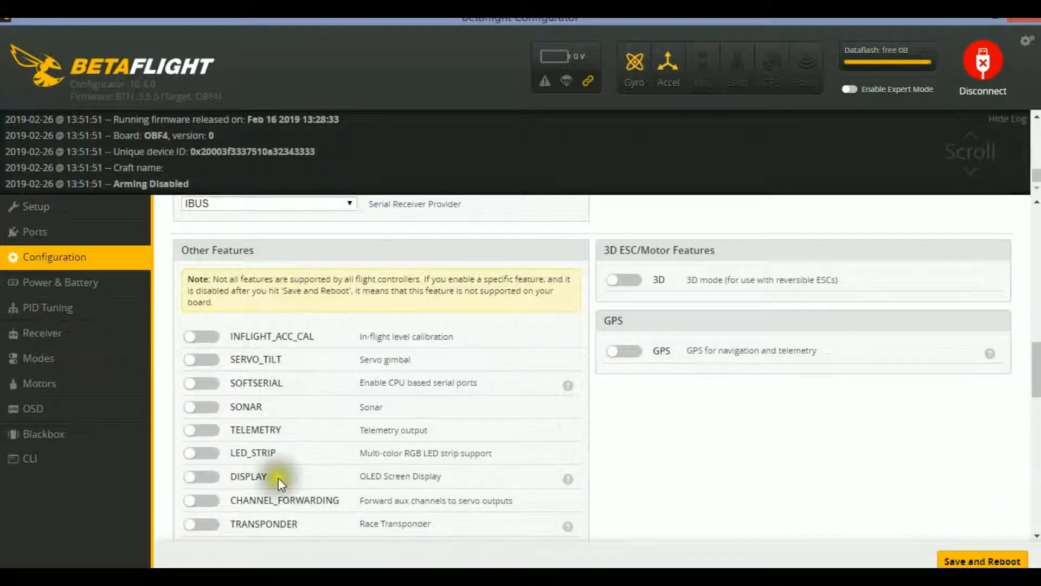
{"action": "scroll", "coordinate": [275, 495], "scroll_direction": "down", "scroll_amount": 3}
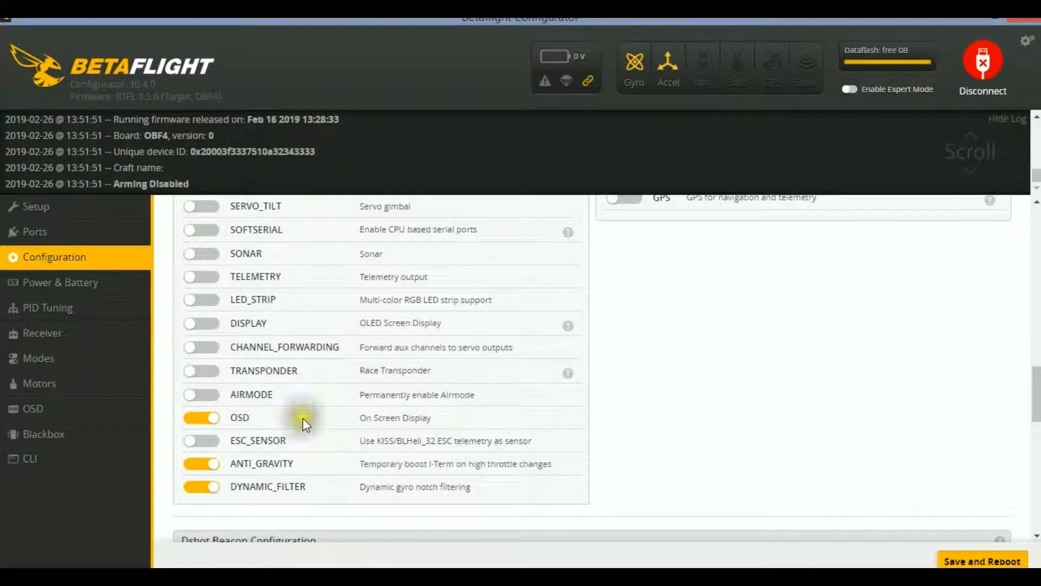
{"action": "scroll", "coordinate": [302, 412], "scroll_direction": "down", "scroll_amount": 5}
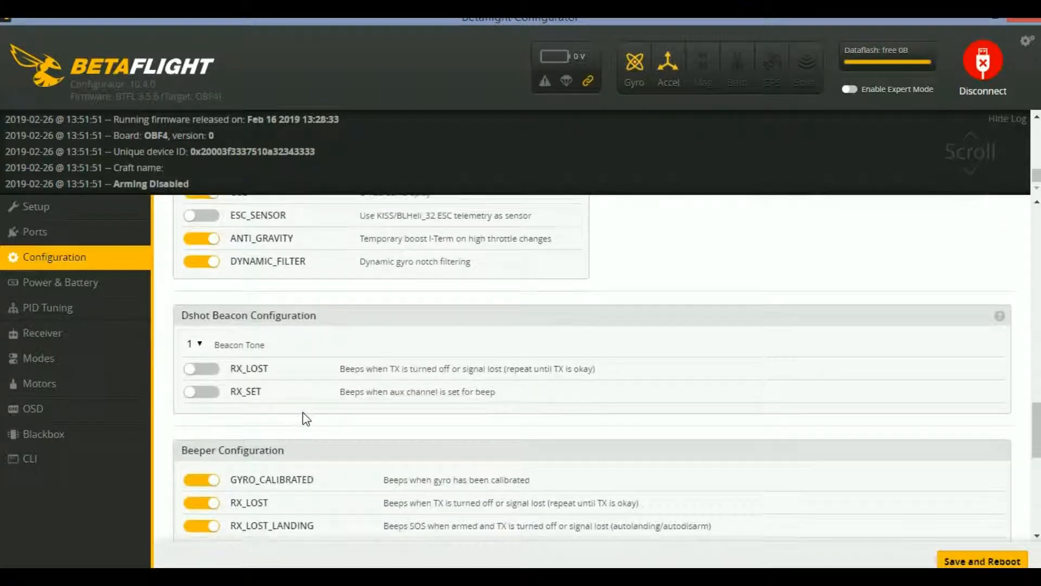
{"action": "scroll", "coordinate": [303, 412], "scroll_direction": "down", "scroll_amount": 7}
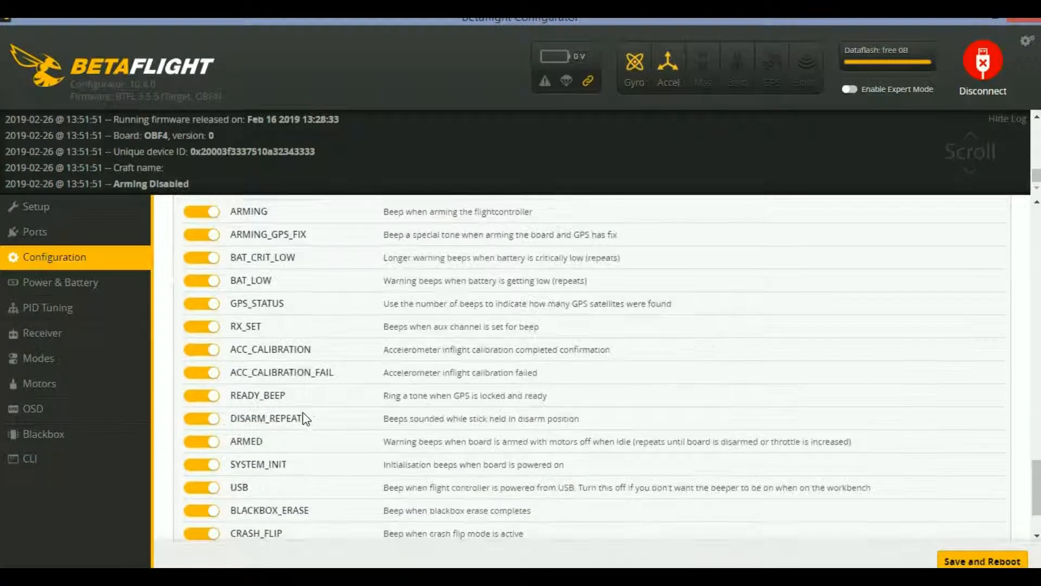
{"action": "scroll", "coordinate": [303, 413], "scroll_direction": "up", "scroll_amount": 5}
{"action": "scroll", "coordinate": [303, 413], "scroll_direction": "up", "scroll_amount": 8}
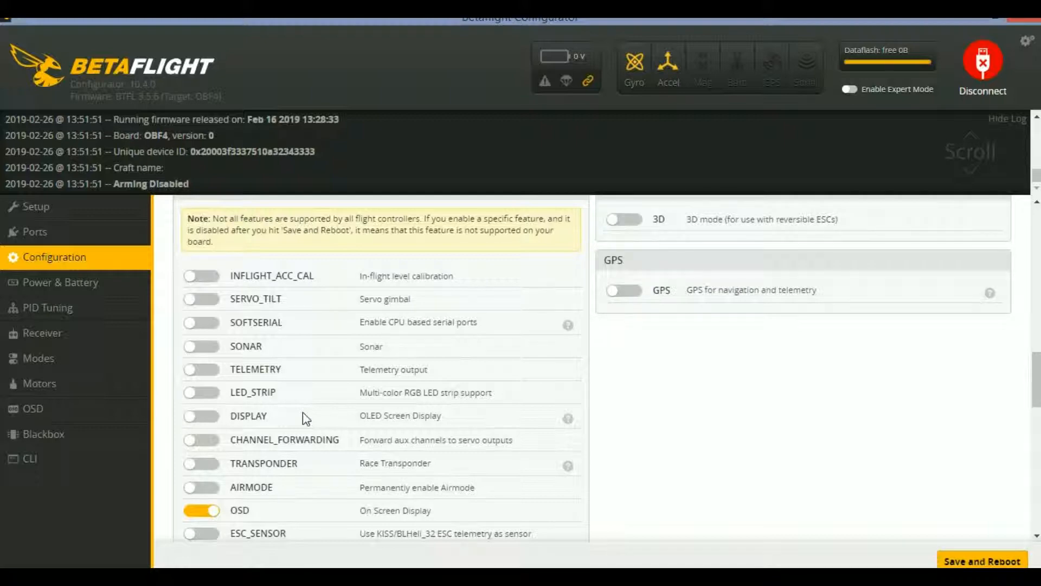
Check over the configuration settings and save them with a reboot of the flight controller
{"action": "scroll", "coordinate": [303, 417], "scroll_direction": "up", "scroll_amount": 7}
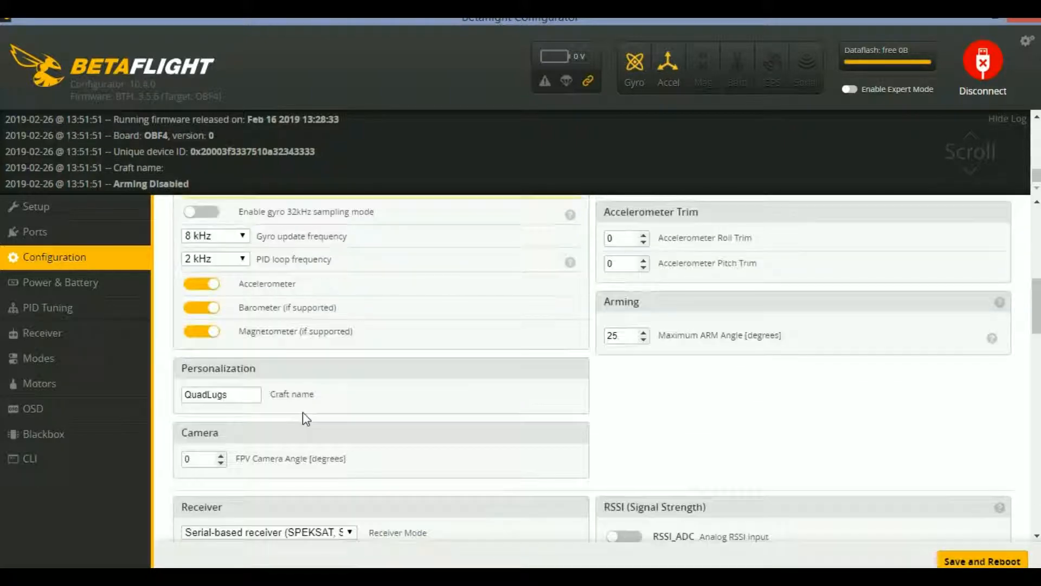
{"action": "scroll", "coordinate": [303, 411], "scroll_direction": "up", "scroll_amount": 5}
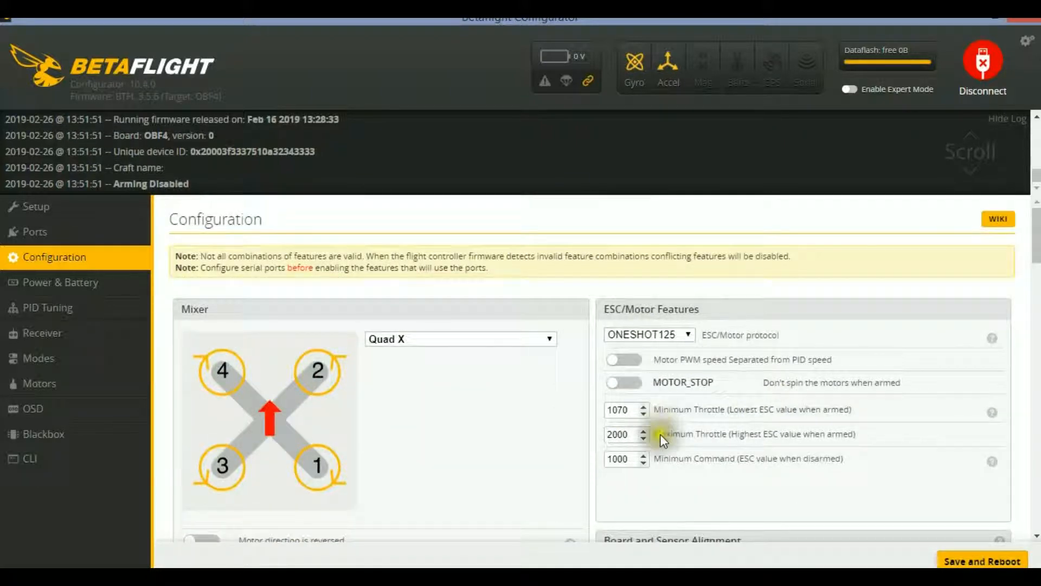
{"action": "scroll", "coordinate": [659, 434], "scroll_direction": "down", "scroll_amount": 4}
{"action": "scroll", "coordinate": [655, 435], "scroll_direction": "down", "scroll_amount": 6}
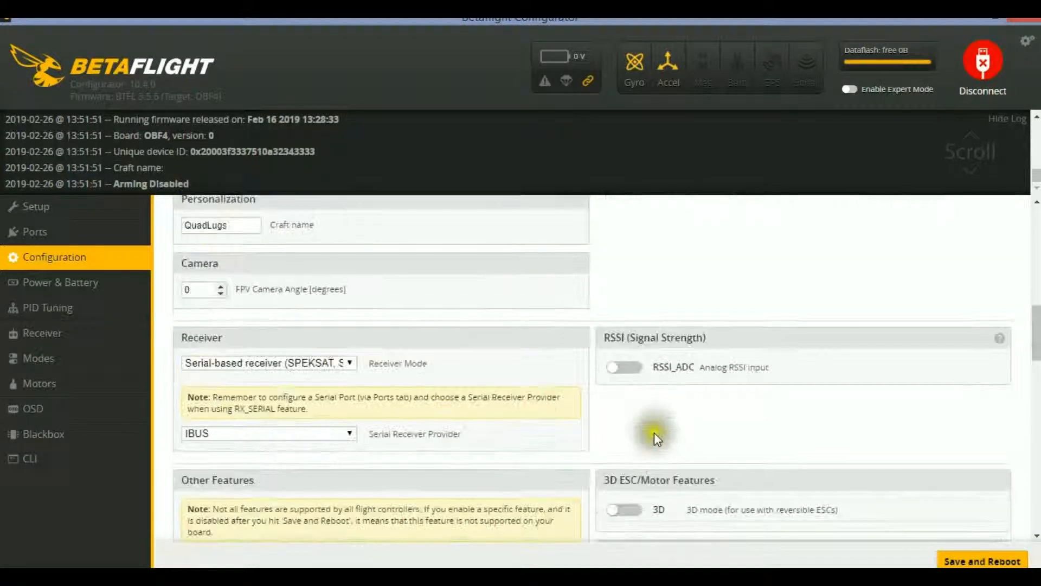
{"action": "scroll", "coordinate": [670, 434], "scroll_direction": "down", "scroll_amount": 10}
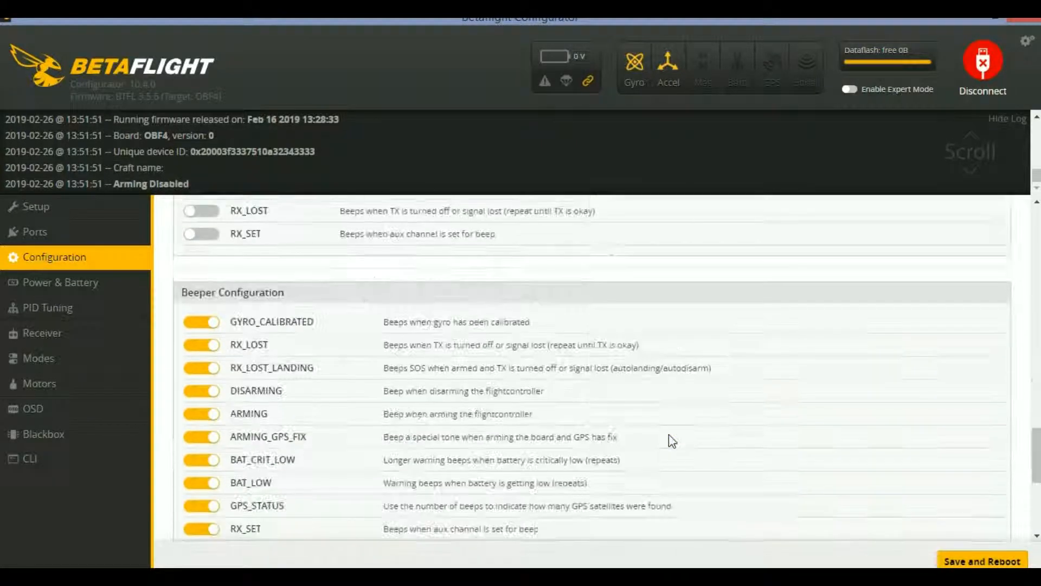
{"action": "scroll", "coordinate": [668, 435], "scroll_direction": "down", "scroll_amount": 4}
{"action": "scroll", "coordinate": [669, 434], "scroll_direction": "up", "scroll_amount": 4}
{"action": "scroll", "coordinate": [668, 431], "scroll_direction": "up", "scroll_amount": 20}
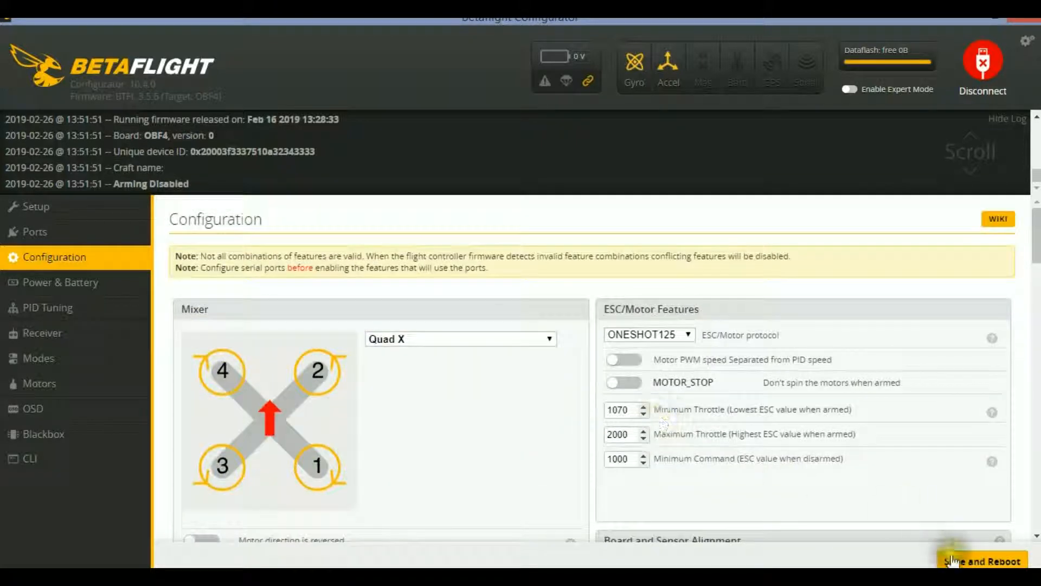
{"action": "left_click", "coordinate": [963, 564]}
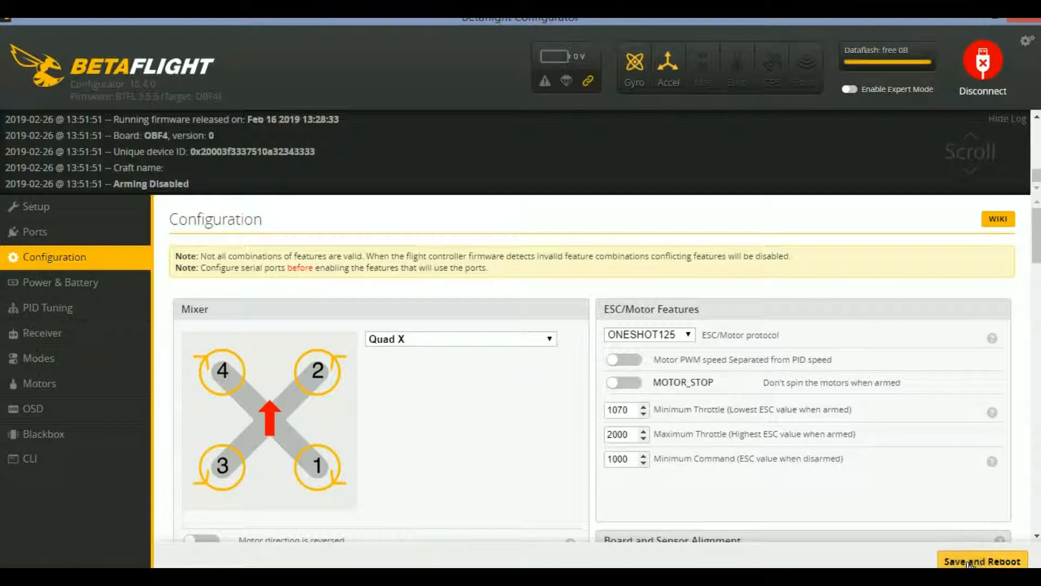
{"action": "left_click", "coordinate": [969, 564]}
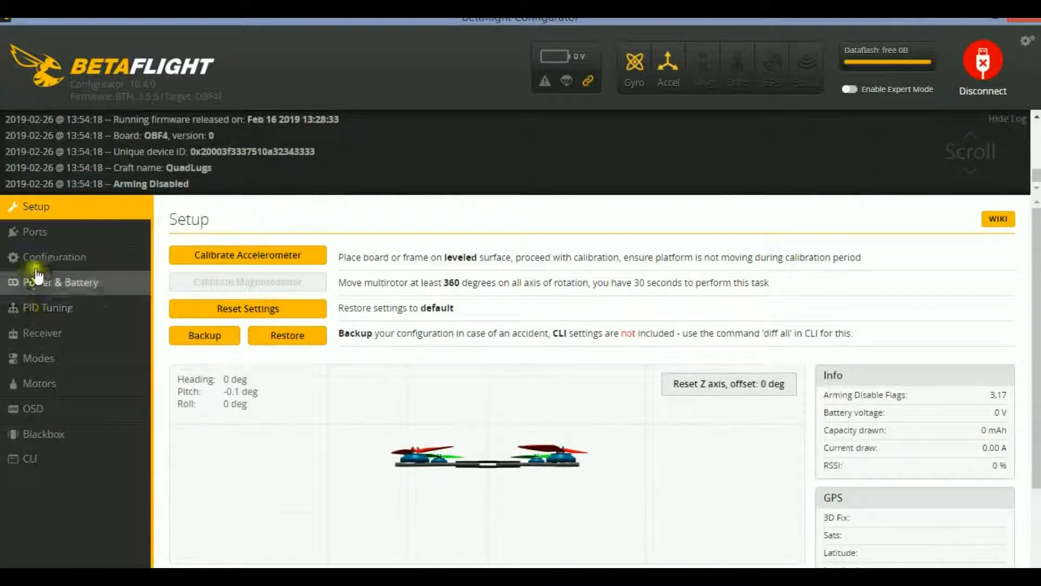
Examine the battery voltage settings, then the PID values and rates
{"action": "left_click", "coordinate": [57, 293]}
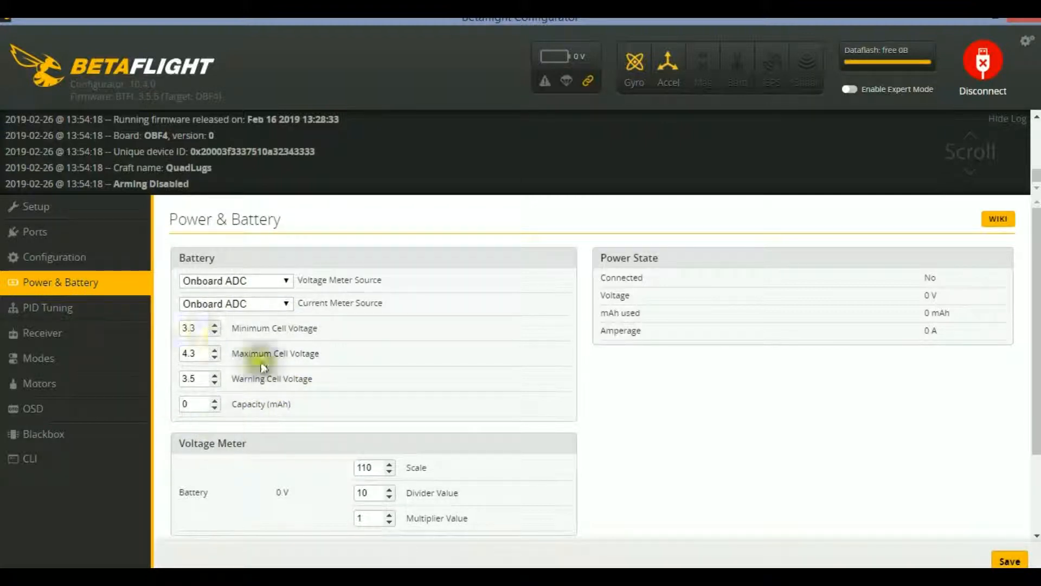
{"action": "left_click", "coordinate": [46, 310]}
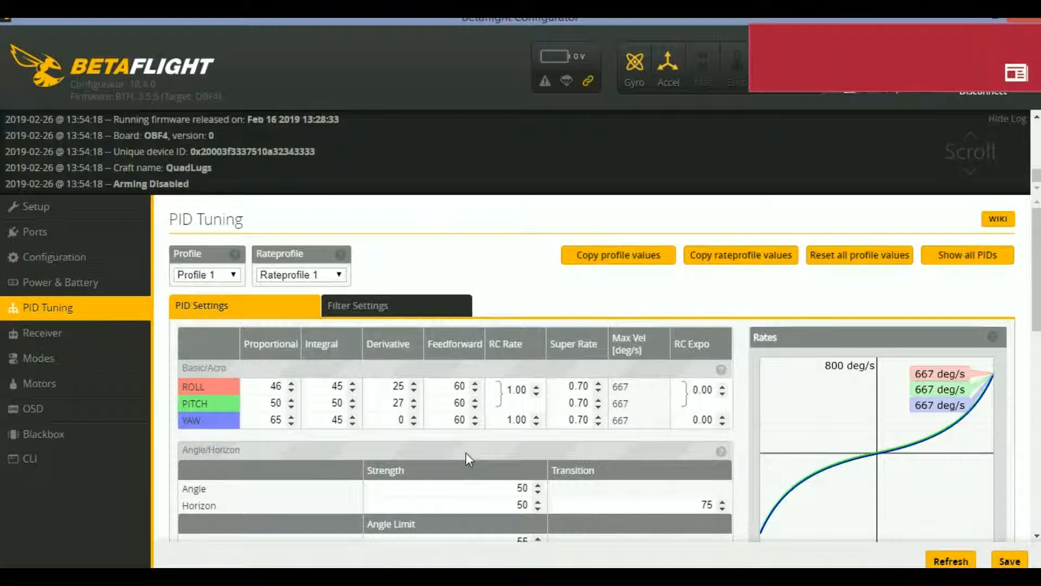
{"action": "left_click", "coordinate": [510, 389]}
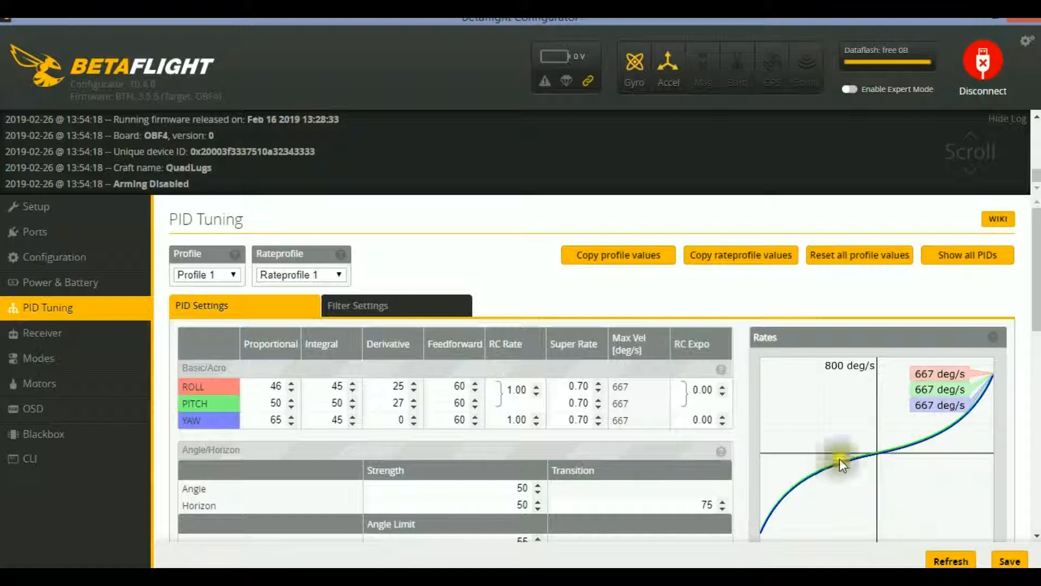
Set the shared roll and pitch RC Expo to 0.30 in the PID tuning rates
{"action": "double_click", "coordinate": [724, 387]}
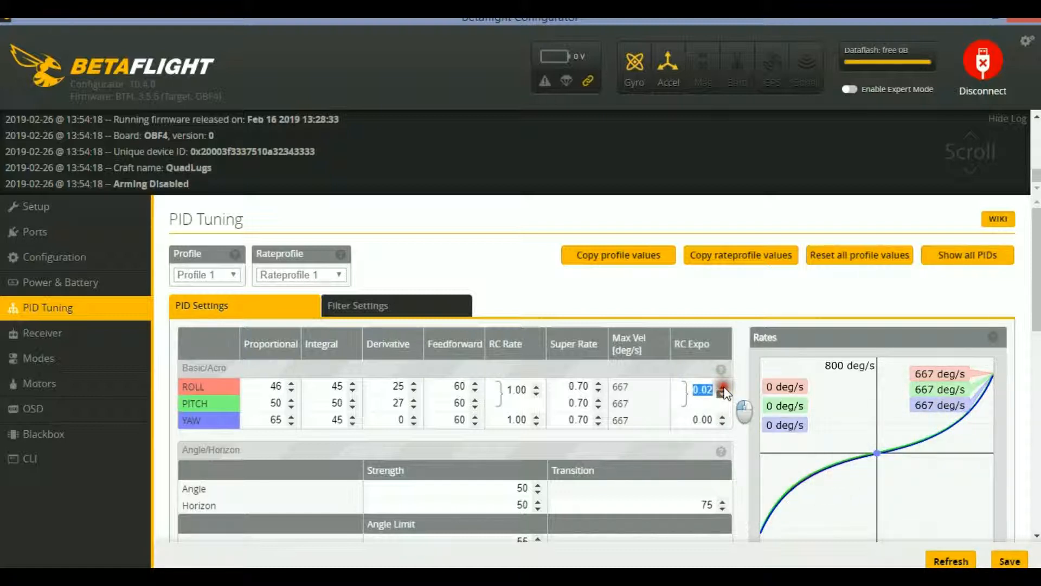
{"action": "double_click", "coordinate": [724, 387]}
{"action": "left_click", "coordinate": [723, 386]}
{"action": "left_click", "coordinate": [723, 386]}
{"action": "left_click", "coordinate": [723, 386]}
{"action": "left_click", "coordinate": [723, 386]}
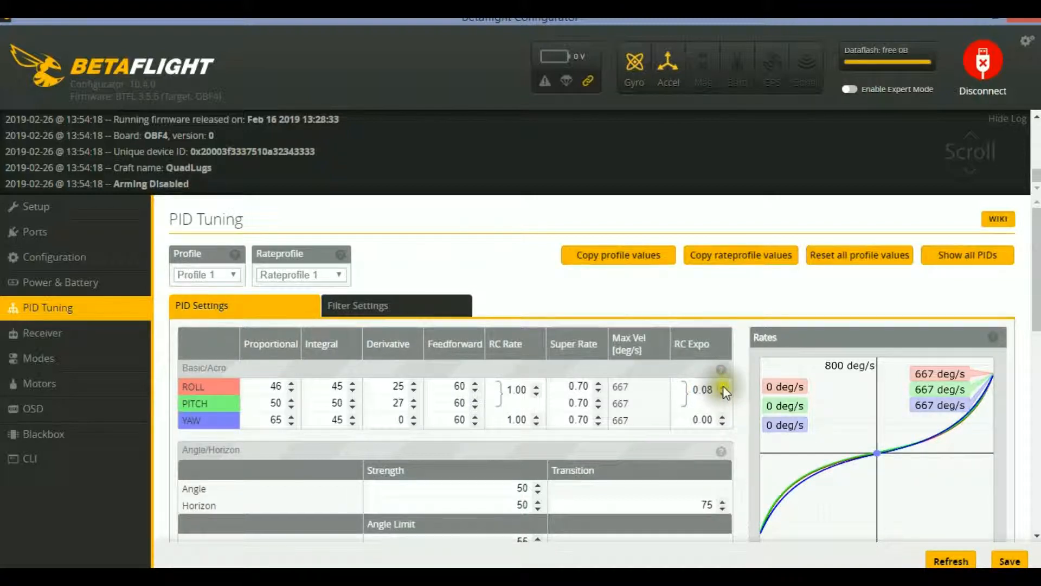
{"action": "double_click", "coordinate": [724, 386]}
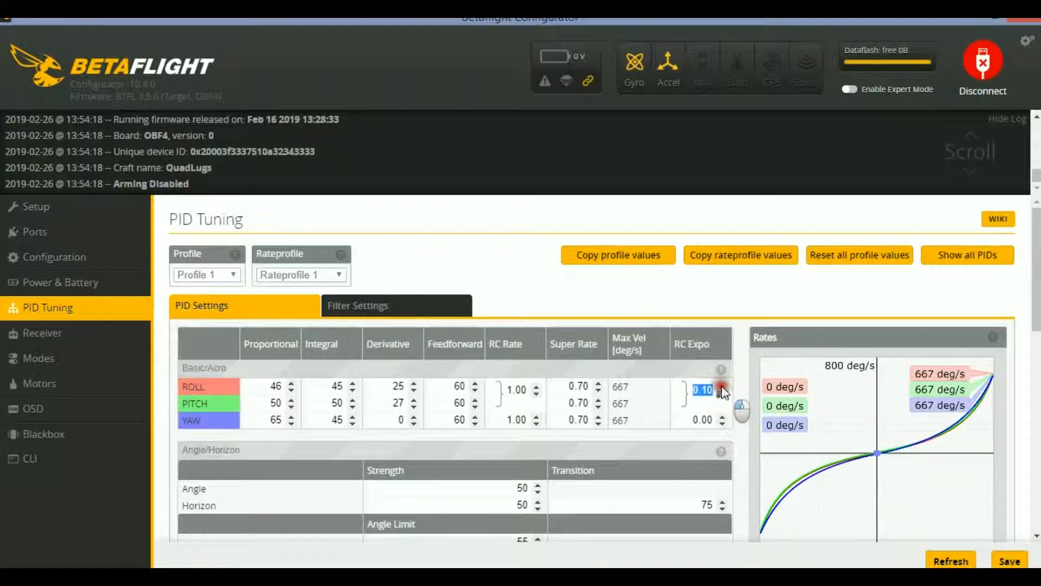
{"action": "left_click", "coordinate": [714, 393]}
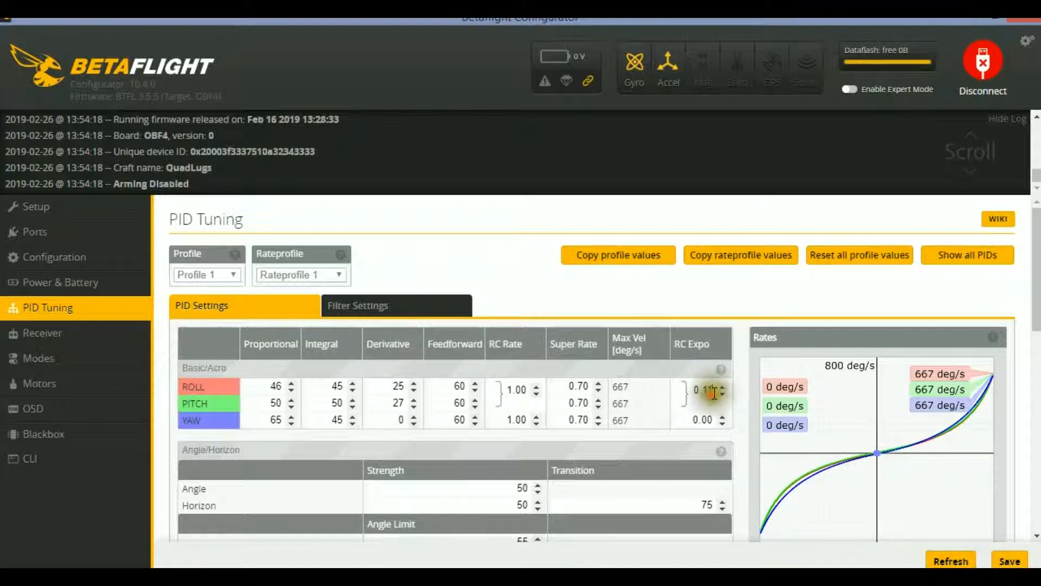
{"action": "left_click_drag", "start_coordinate": [715, 391], "coordinate": [703, 395]}
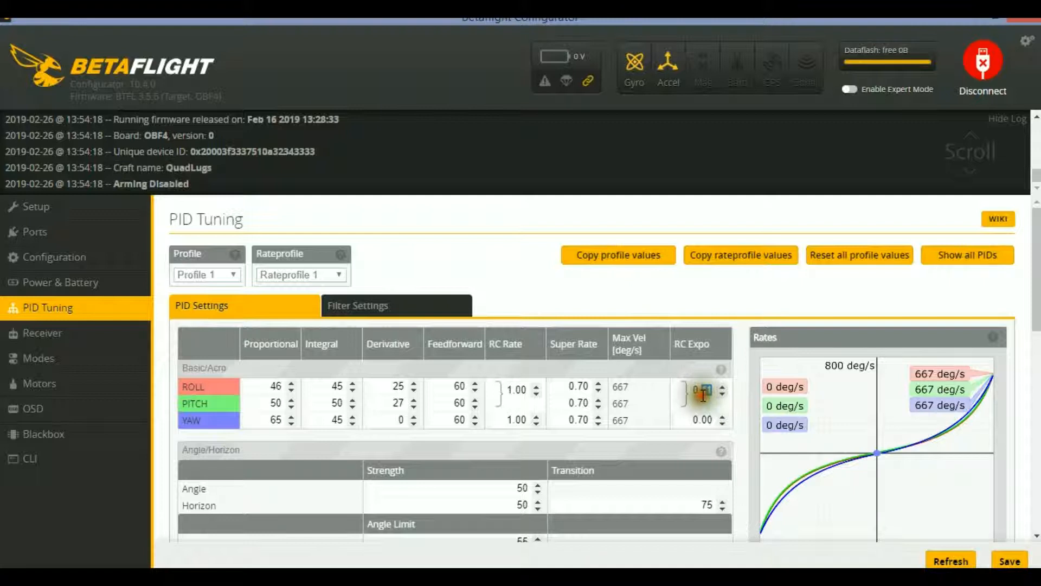
{"action": "type", "text": "30"}
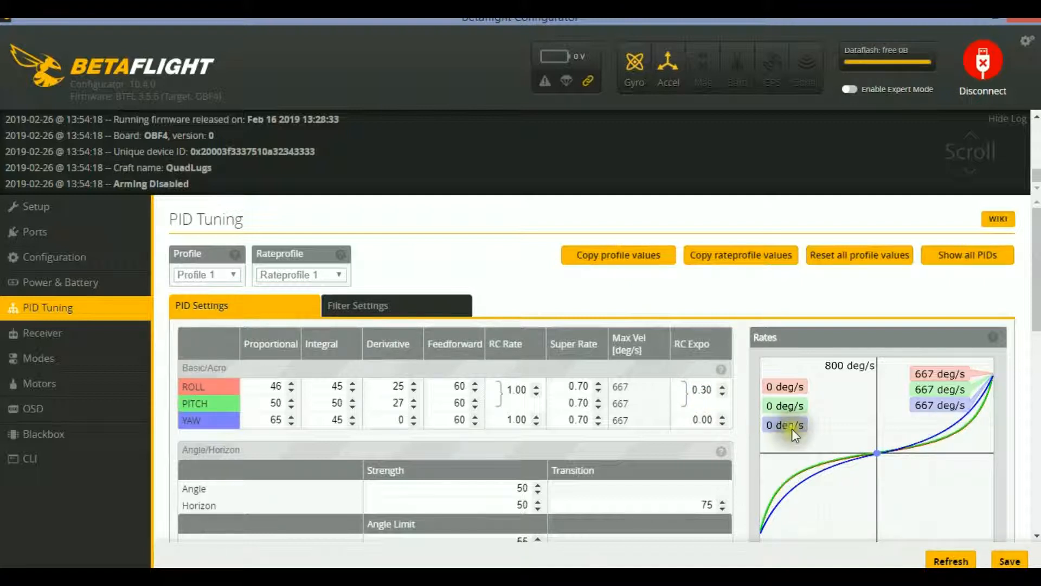
Set the yaw RC Expo to 0.20 and save the PID tuning
{"action": "left_click", "coordinate": [714, 419]}
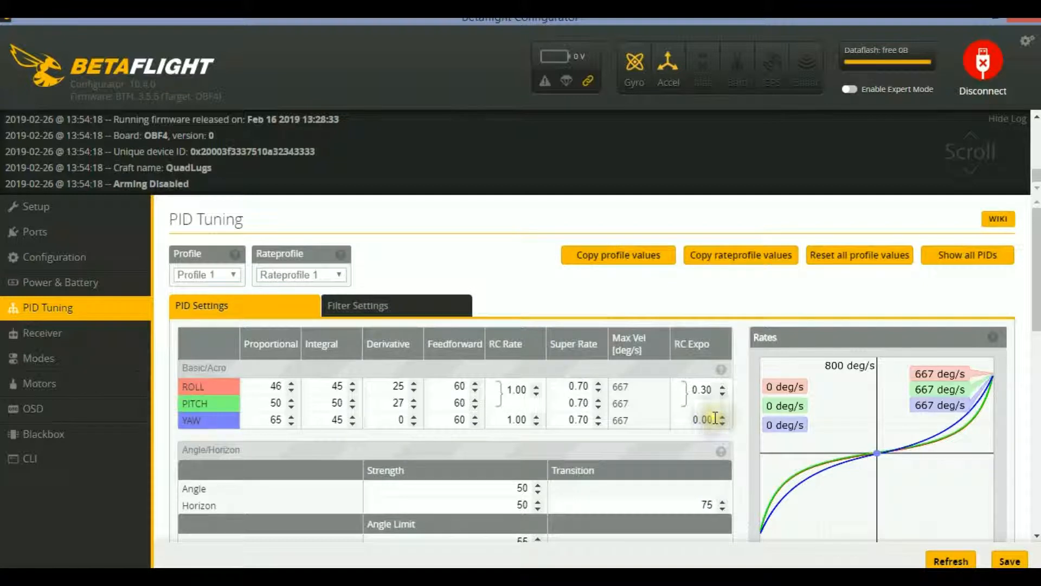
{"action": "left_click_drag", "start_coordinate": [714, 418], "coordinate": [702, 426]}
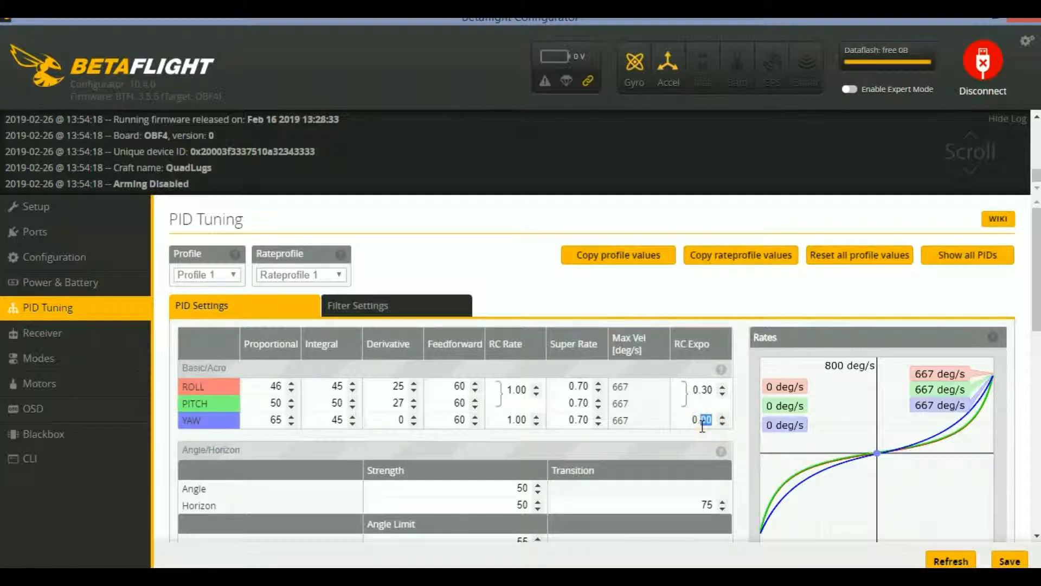
{"action": "type", "text": "20"}
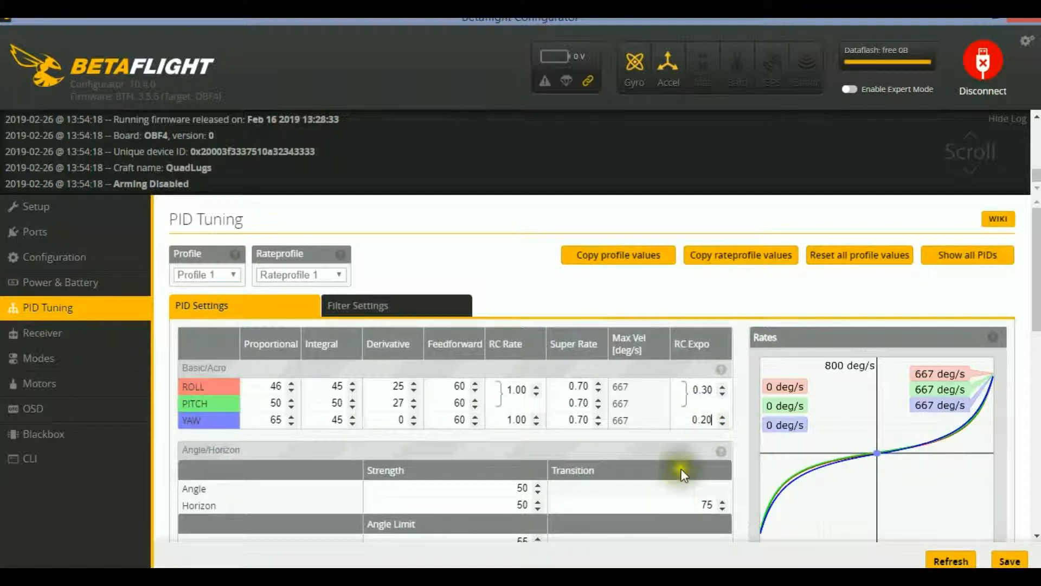
{"action": "left_click", "coordinate": [1011, 563]}
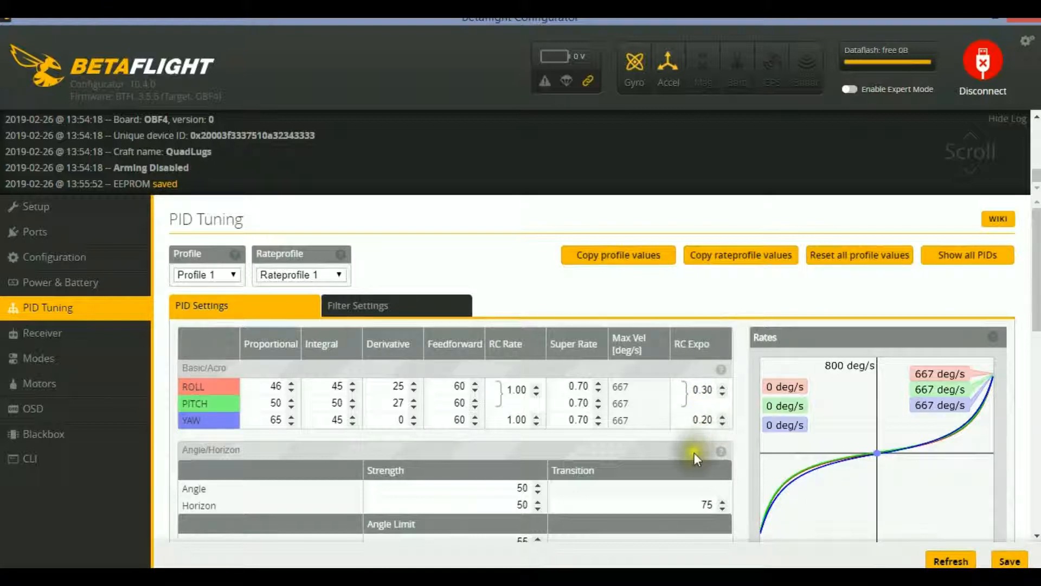
Check the remaining PID controller and throttle settings, and save the PID tuning again
{"action": "scroll", "coordinate": [695, 453], "scroll_direction": "down", "scroll_amount": 4}
{"action": "scroll", "coordinate": [695, 456], "scroll_direction": "down", "scroll_amount": 6}
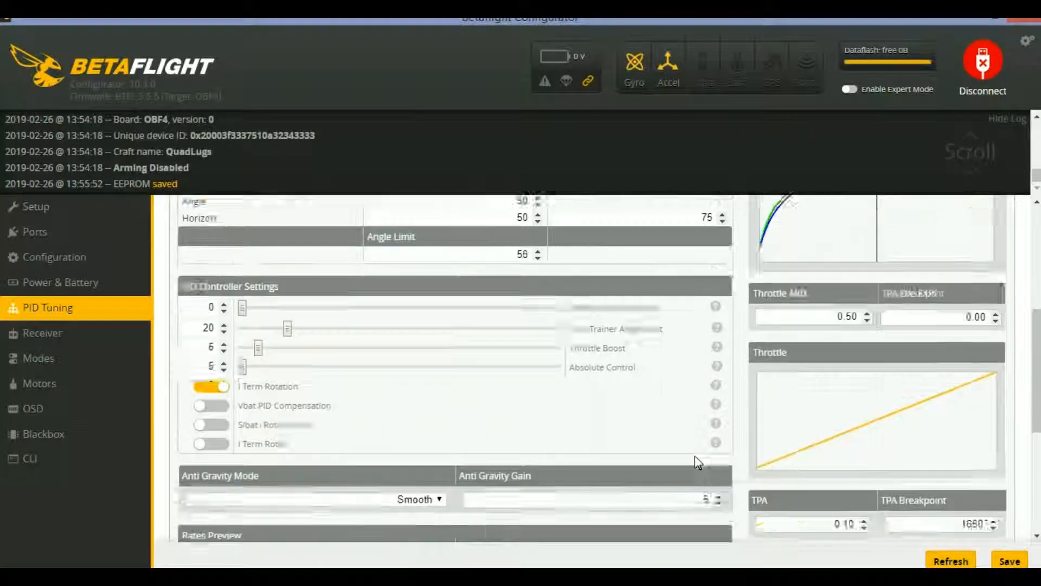
{"action": "scroll", "coordinate": [694, 455], "scroll_direction": "up", "scroll_amount": 4}
{"action": "scroll", "coordinate": [695, 455], "scroll_direction": "up", "scroll_amount": 6}
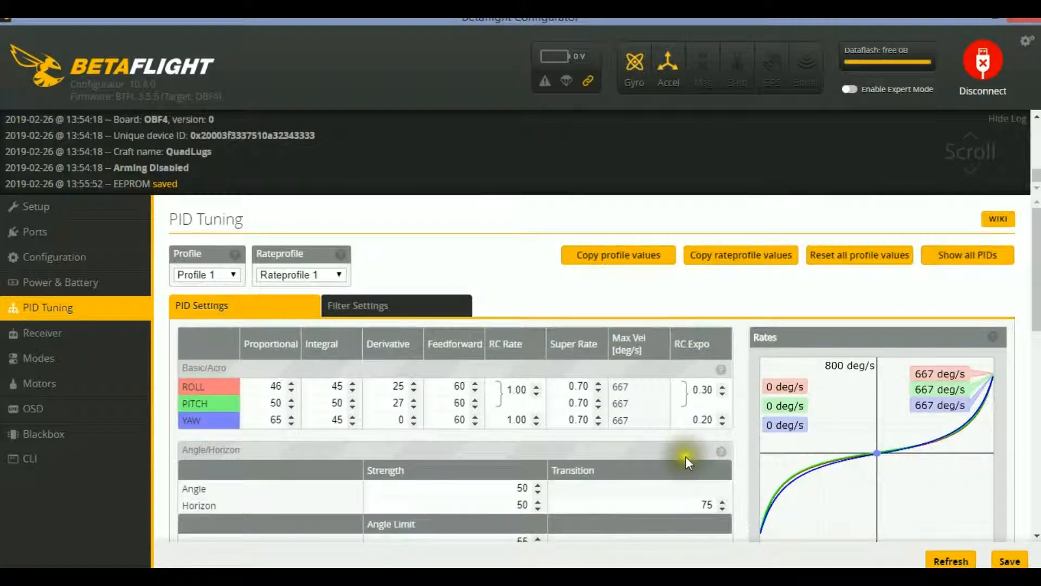
{"action": "left_click", "coordinate": [1015, 566]}
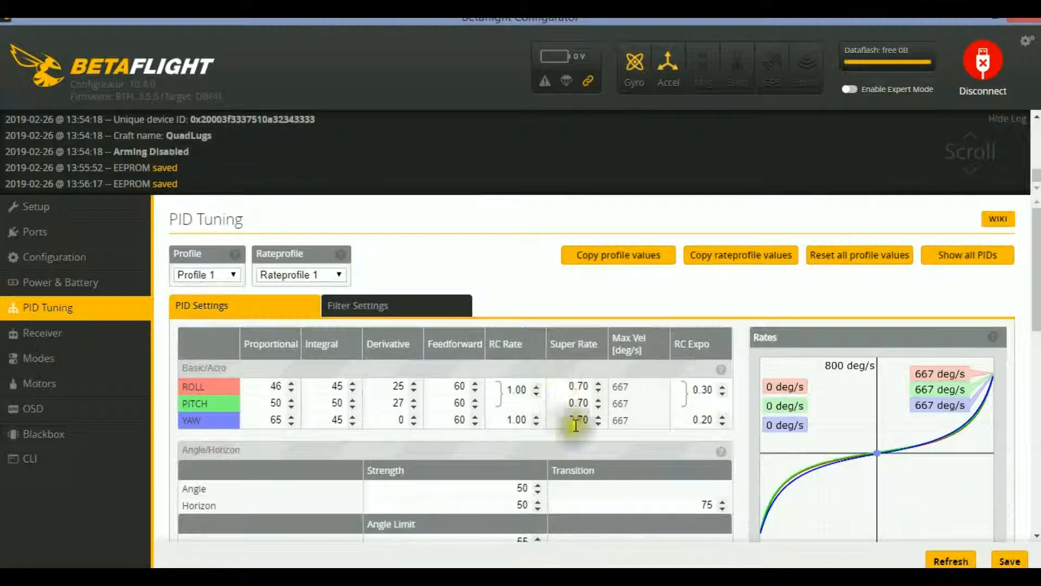
Set the receiver's channel map to the FrSky / Futaba / Hitec preset, AETR1234
{"action": "left_click", "coordinate": [43, 333]}
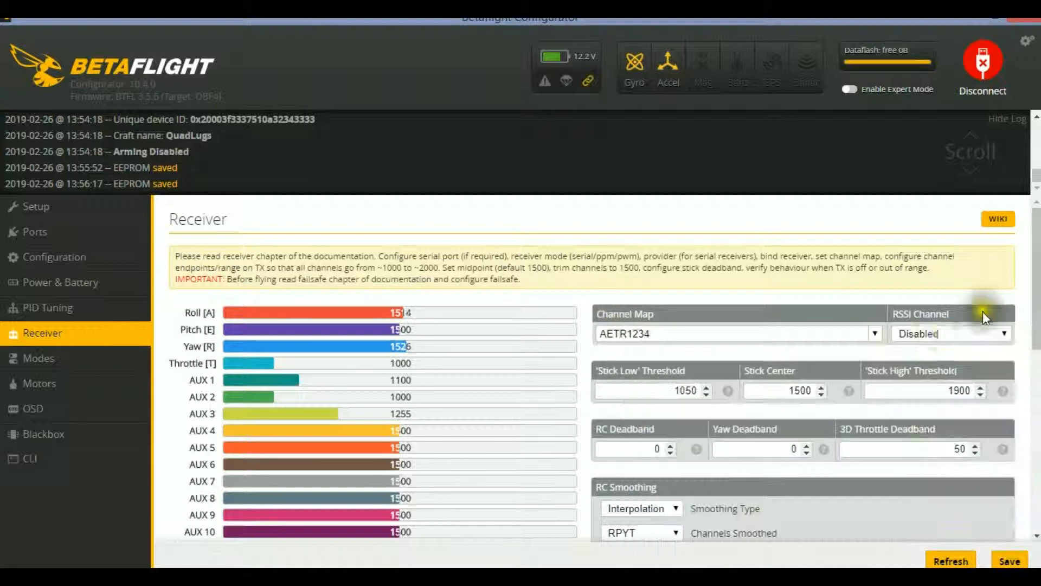
{"action": "left_click", "coordinate": [875, 333]}
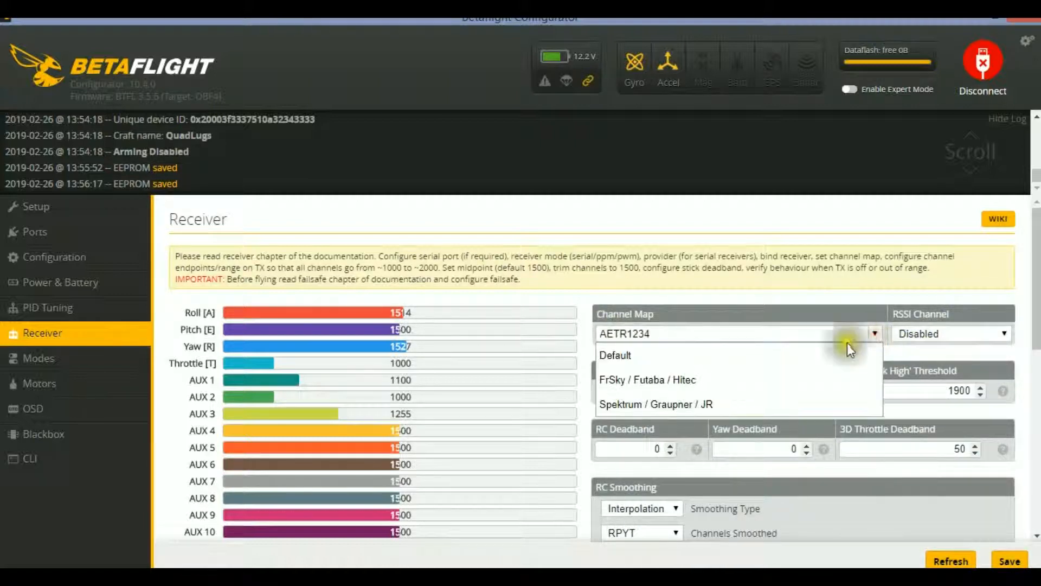
{"action": "left_click", "coordinate": [643, 381]}
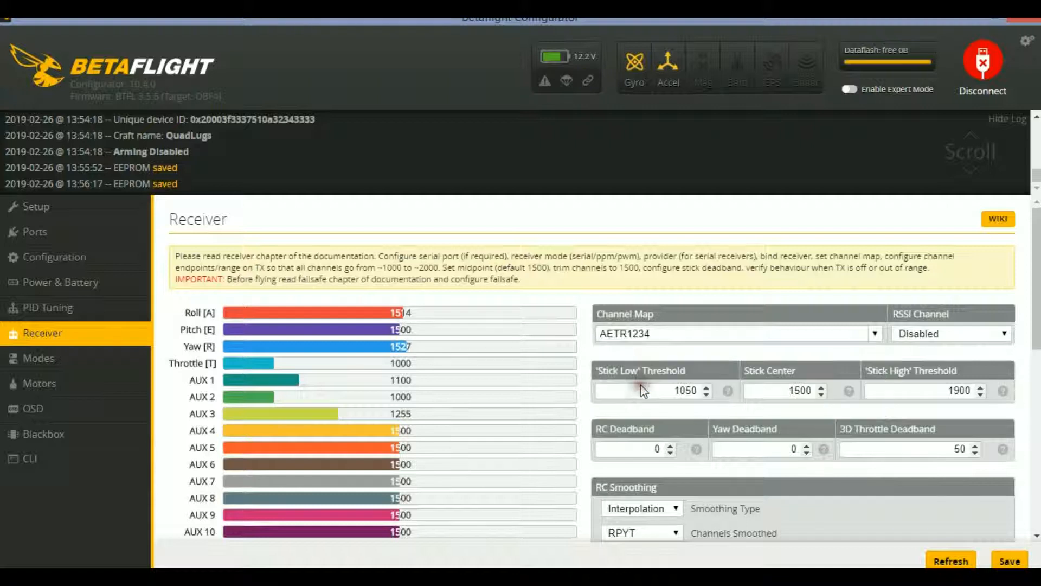
Try the Spektrum / Graupner / JR channel map, and switch back to FrSky / Futaba / Hitec
{"action": "left_click", "coordinate": [877, 333]}
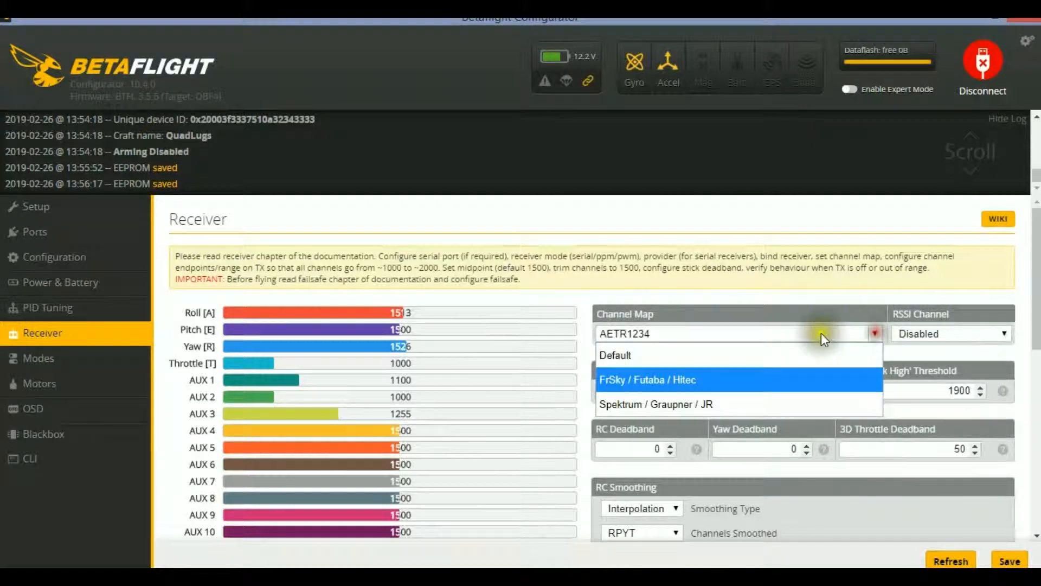
{"action": "left_click", "coordinate": [655, 415]}
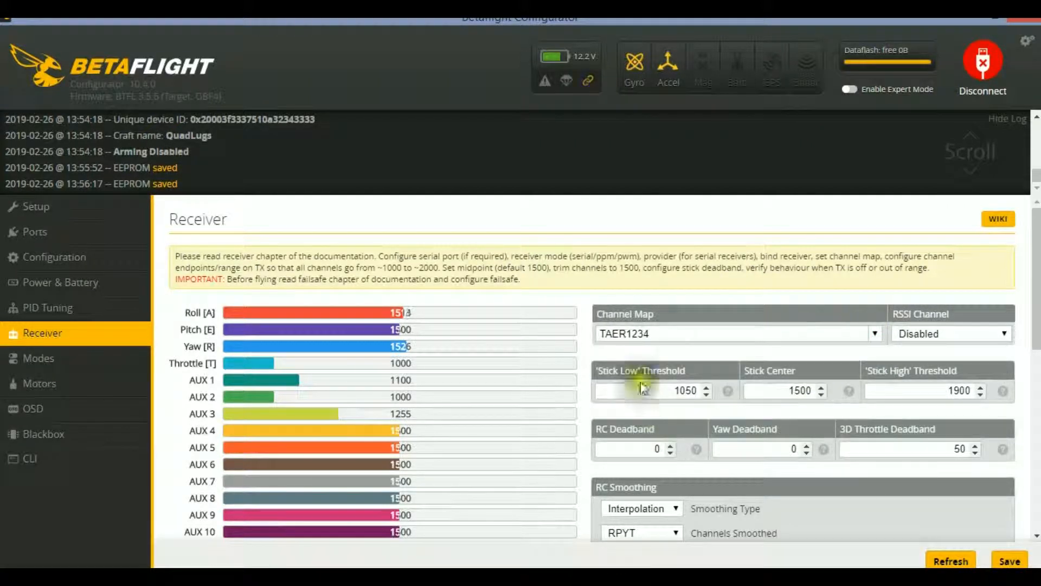
{"action": "left_click", "coordinate": [875, 335]}
{"action": "left_click", "coordinate": [776, 382]}
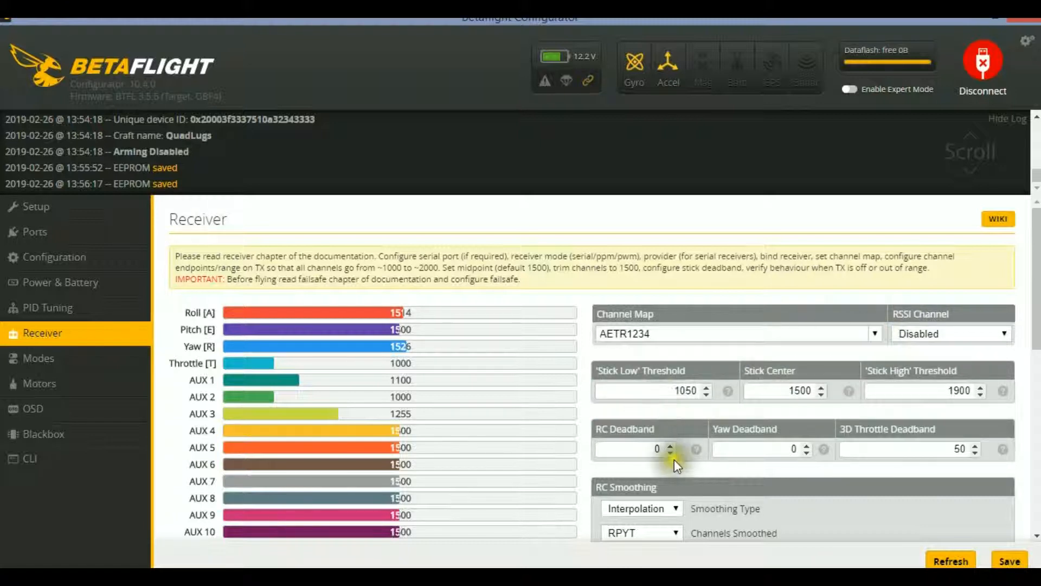
Look through the remaining receiver settings and save the receiver configuration
{"action": "scroll", "coordinate": [675, 460], "scroll_direction": "down", "scroll_amount": 7}
{"action": "scroll", "coordinate": [674, 460], "scroll_direction": "up", "scroll_amount": 7}
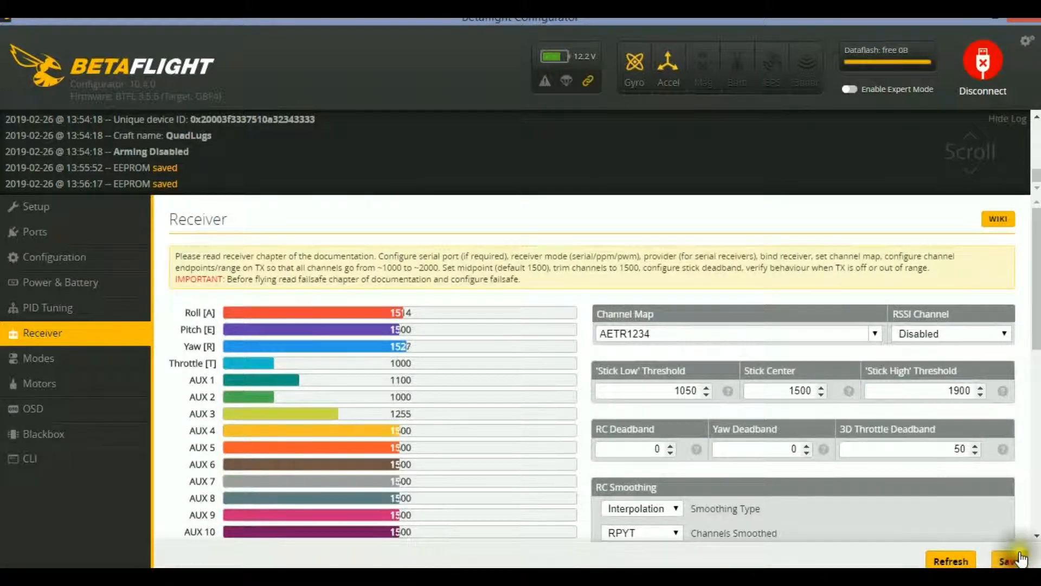
Add an ARM mode range on AUX 2 covering 1300 to 2100
{"action": "left_click", "coordinate": [50, 366]}
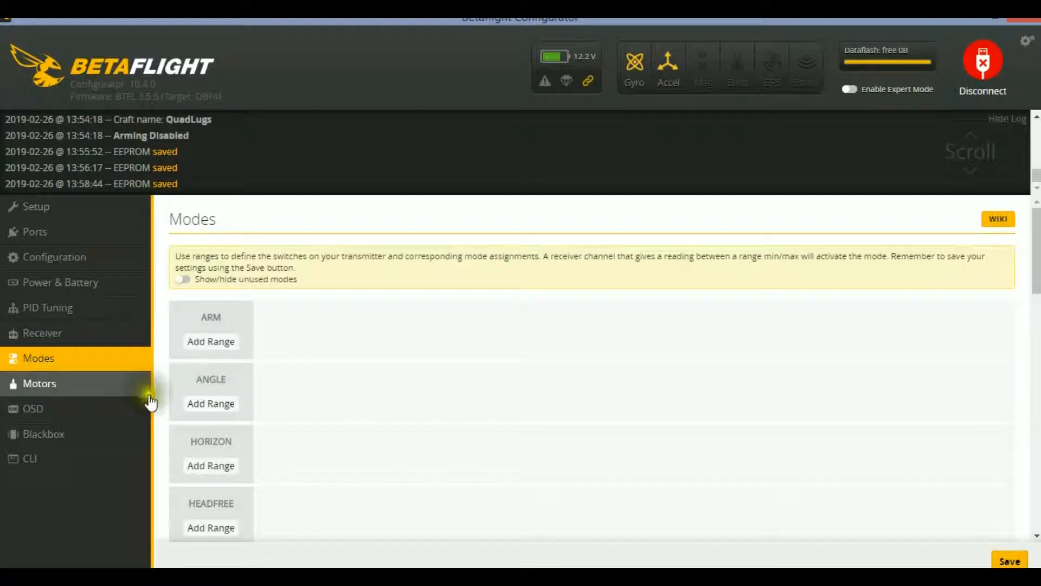
{"action": "left_click", "coordinate": [224, 343]}
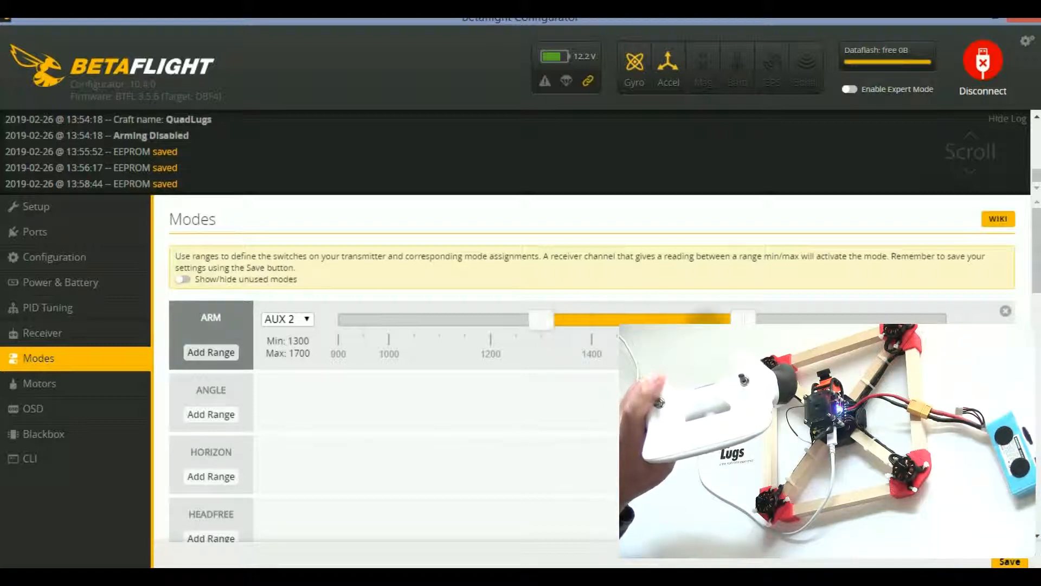
{"action": "left_click_drag", "start_coordinate": [749, 318], "coordinate": [945, 319]}
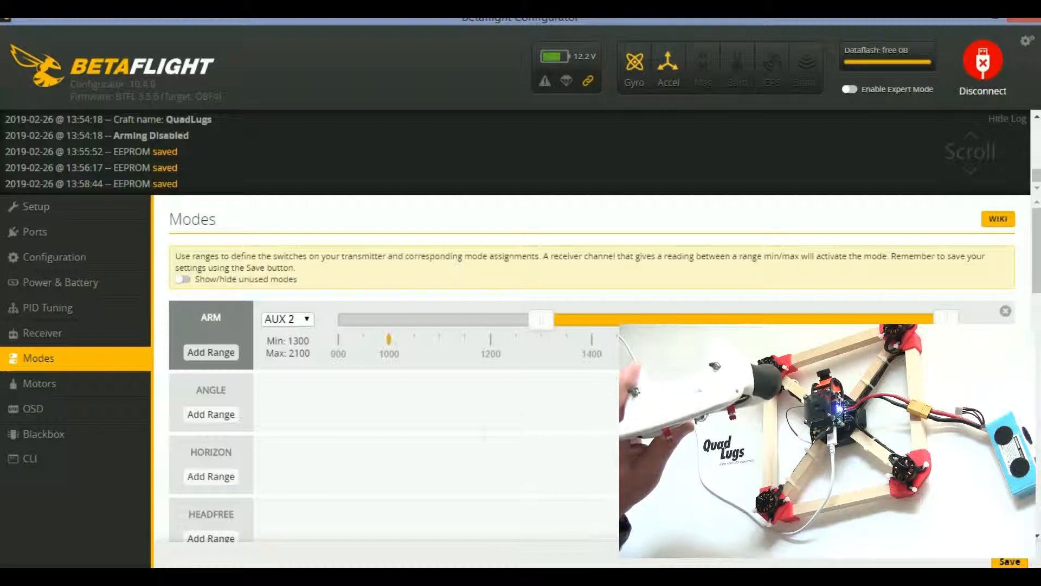
Add an ANGLE mode range on AUX 1 covering 925 to 1325
{"action": "left_click", "coordinate": [224, 419]}
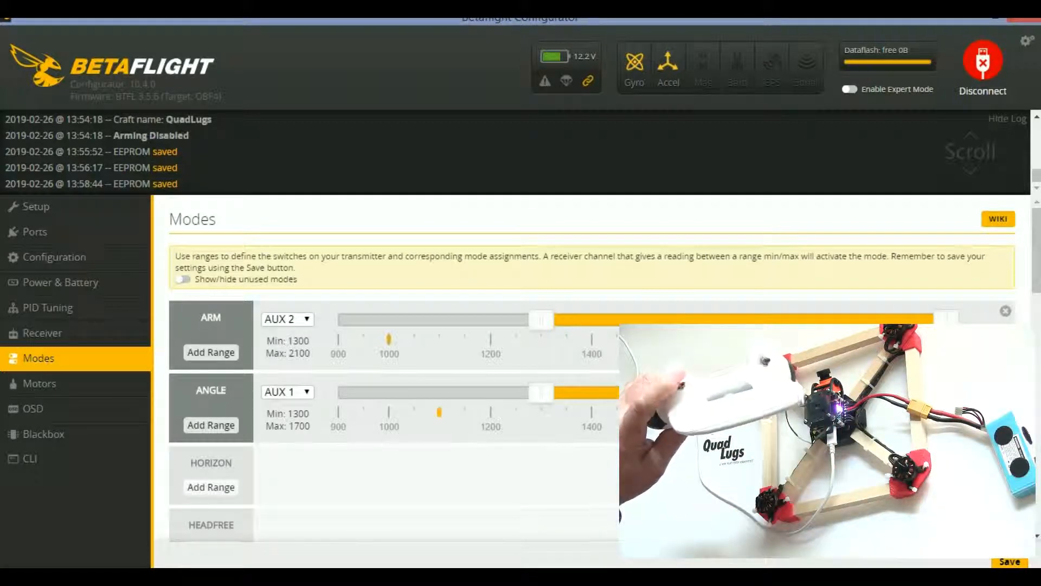
{"action": "left_click_drag", "start_coordinate": [629, 403], "coordinate": [440, 419]}
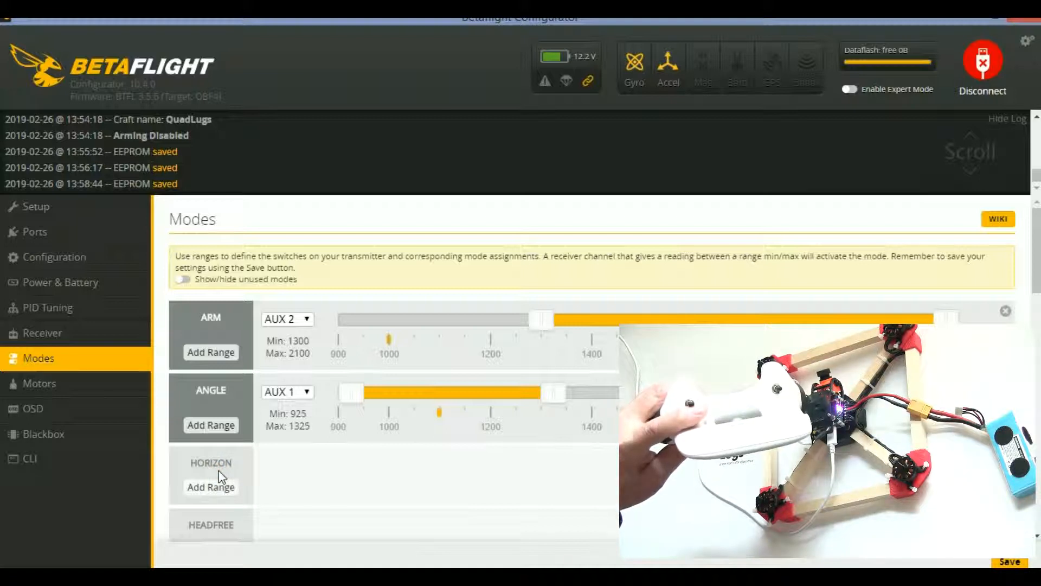
Add a HORIZON range on AUX 1 covering 1300 to 1700 and an ACRO TRAINER range on AUX 1 covering 1650 to 2100
{"action": "left_click", "coordinate": [224, 487]}
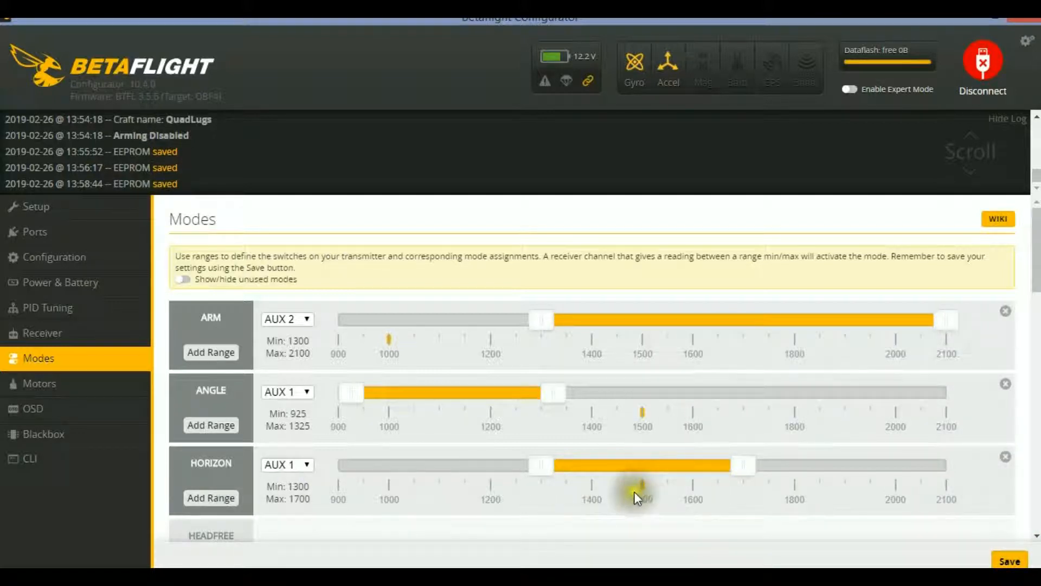
{"action": "scroll", "coordinate": [578, 491], "scroll_direction": "down", "scroll_amount": 15}
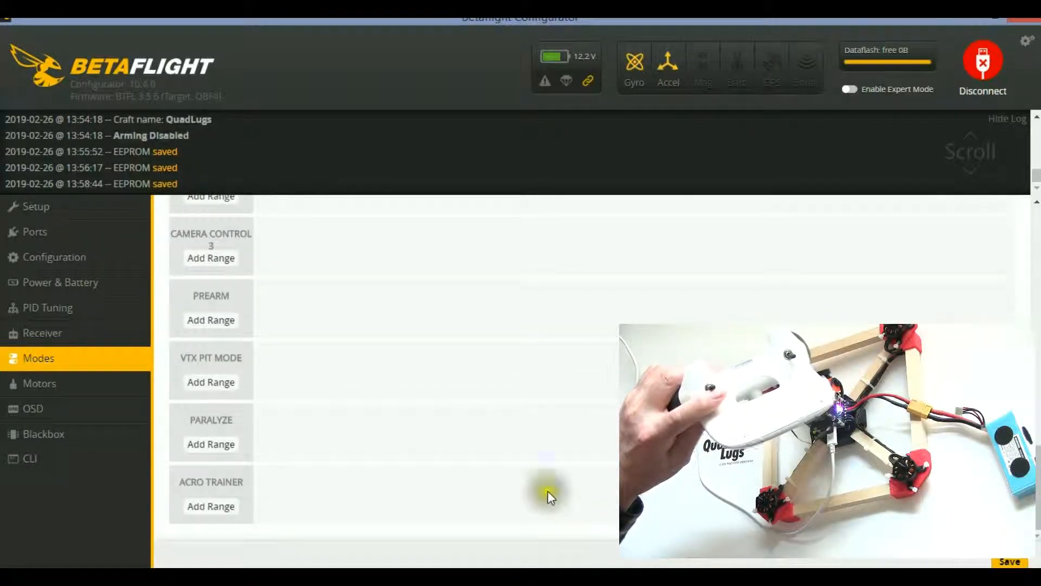
{"action": "left_click", "coordinate": [216, 515]}
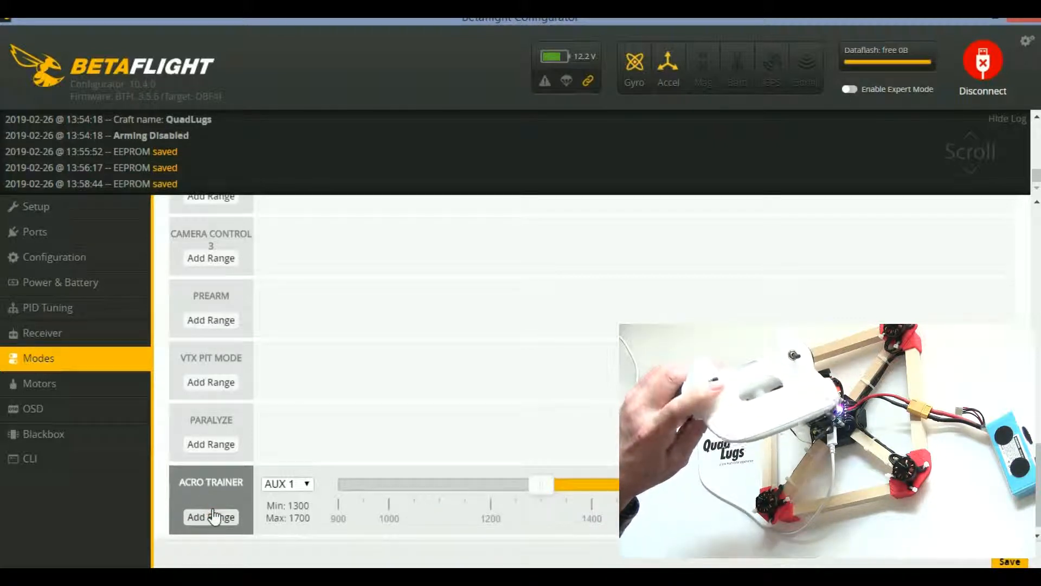
{"action": "left_click_drag", "start_coordinate": [660, 484], "coordinate": [870, 488]}
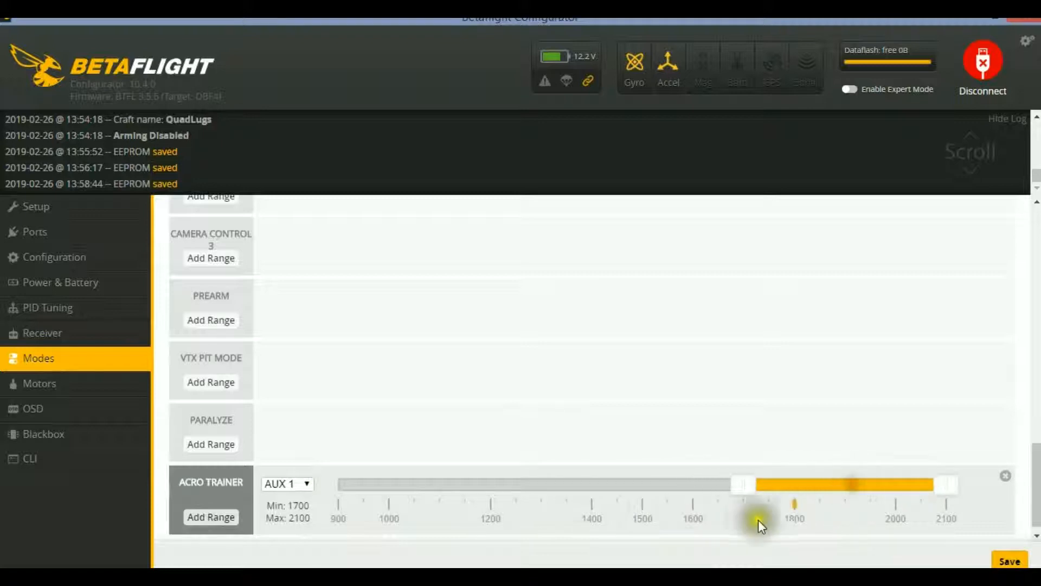
{"action": "left_click_drag", "start_coordinate": [630, 489], "coordinate": [721, 489]}
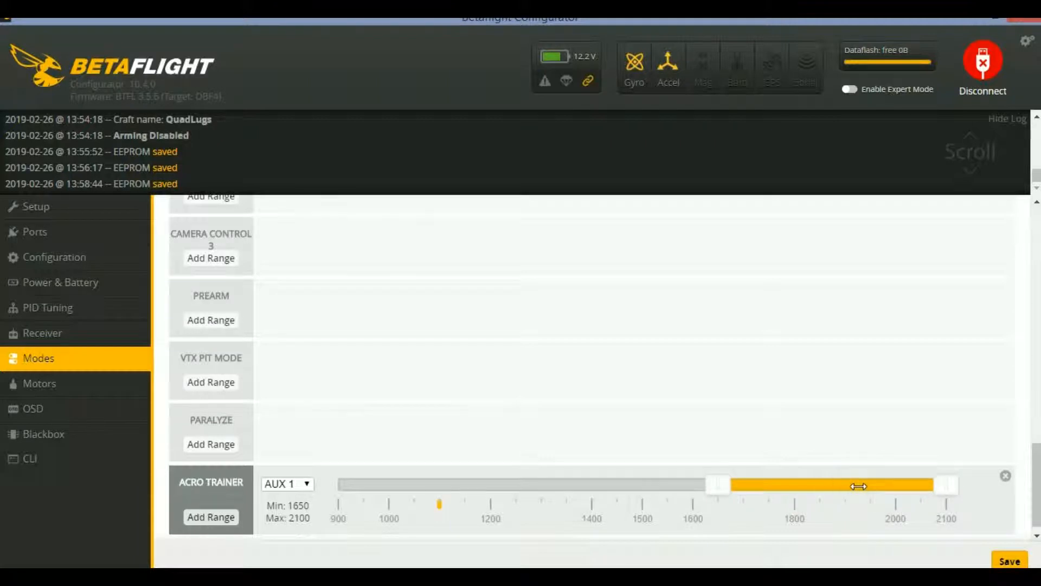
Look through the other available modes, such as AIR MODE and BEEPER, and save the mode ranges
{"action": "scroll", "coordinate": [340, 366], "scroll_direction": "down", "scroll_amount": 1}
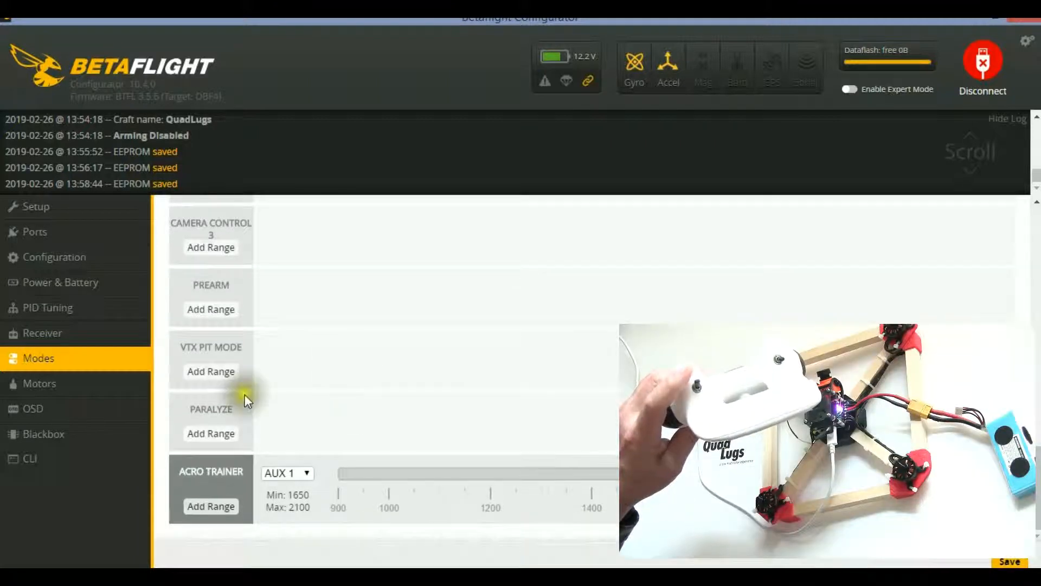
{"action": "scroll", "coordinate": [216, 442], "scroll_direction": "up", "scroll_amount": 4}
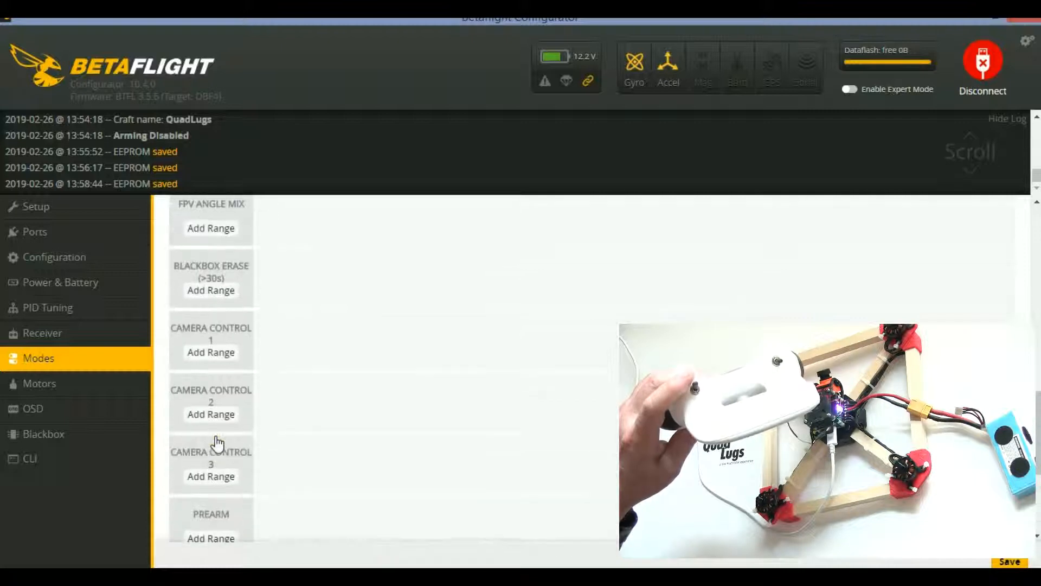
{"action": "scroll", "coordinate": [233, 480], "scroll_direction": "up", "scroll_amount": 1}
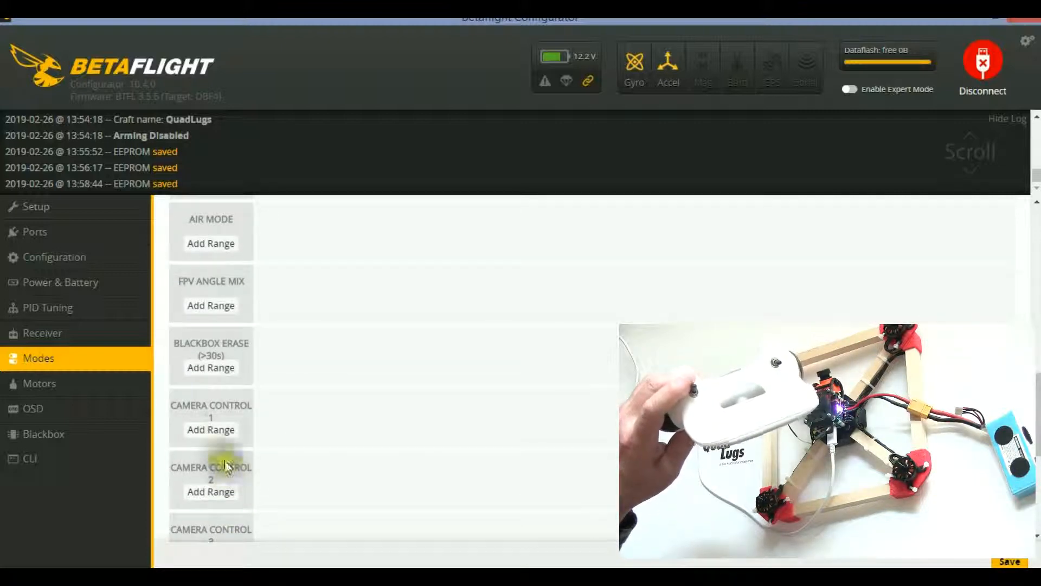
{"action": "scroll", "coordinate": [214, 431], "scroll_direction": "up", "scroll_amount": 4}
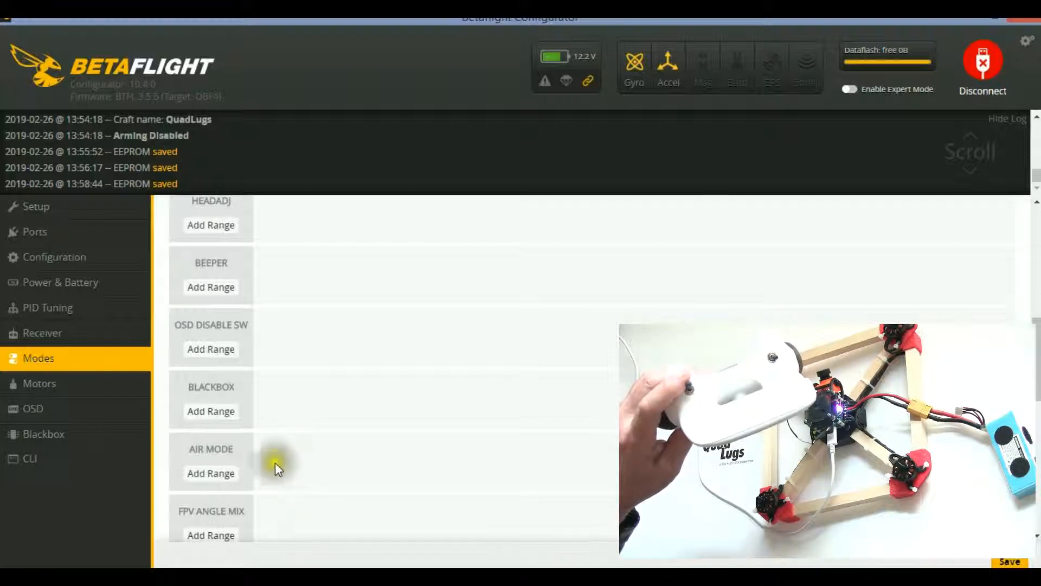
{"action": "scroll", "coordinate": [216, 420], "scroll_direction": "up", "scroll_amount": 1}
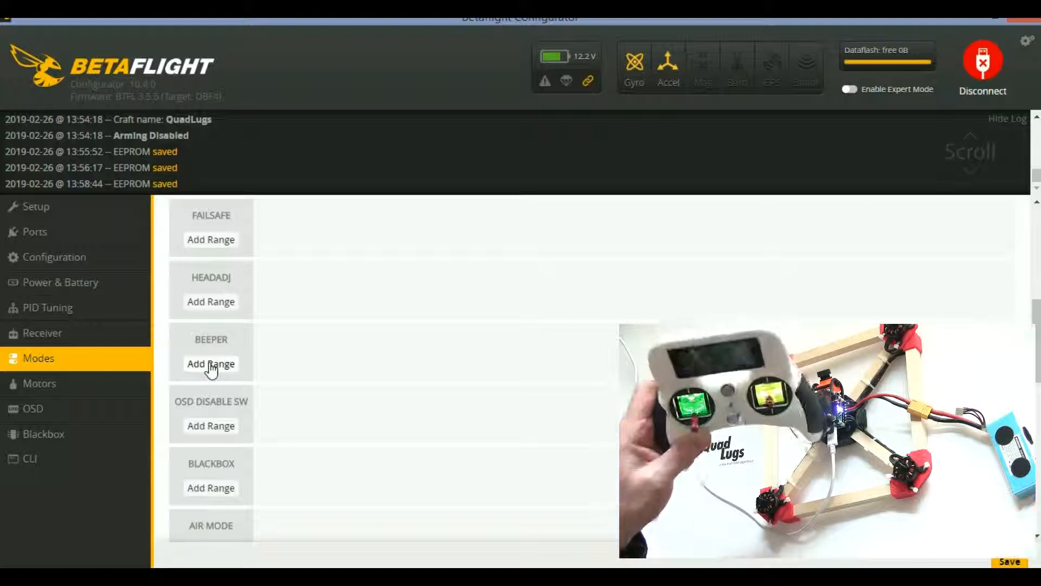
Check which of the HORIZON, ACRO TRAINER and ANGLE modes each AUX 1 switch position activates
{"action": "scroll", "coordinate": [264, 332], "scroll_direction": "up", "scroll_amount": 15}
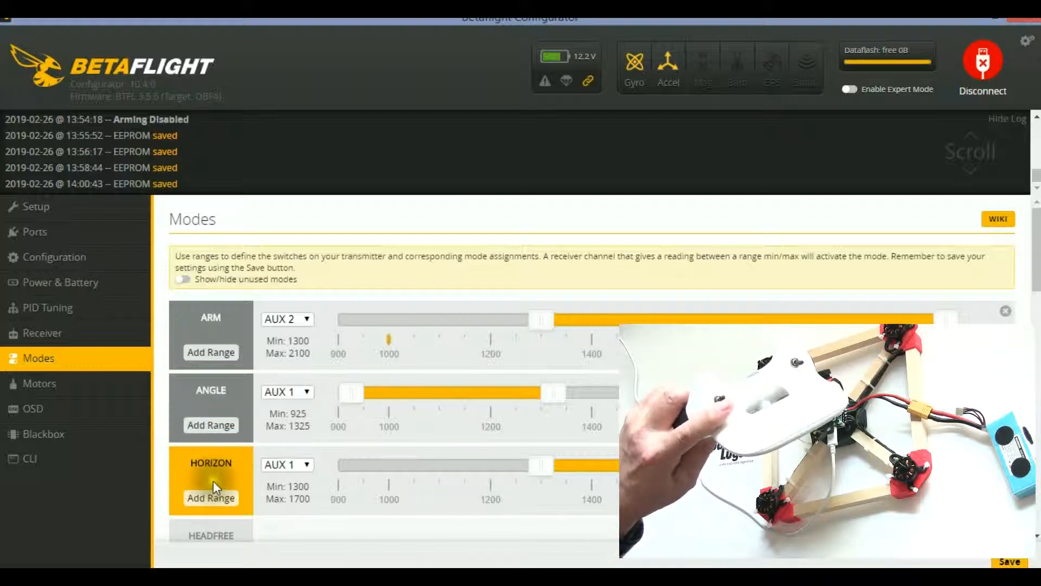
{"action": "scroll", "coordinate": [411, 435], "scroll_direction": "down", "scroll_amount": 5}
{"action": "scroll", "coordinate": [410, 433], "scroll_direction": "down", "scroll_amount": 5}
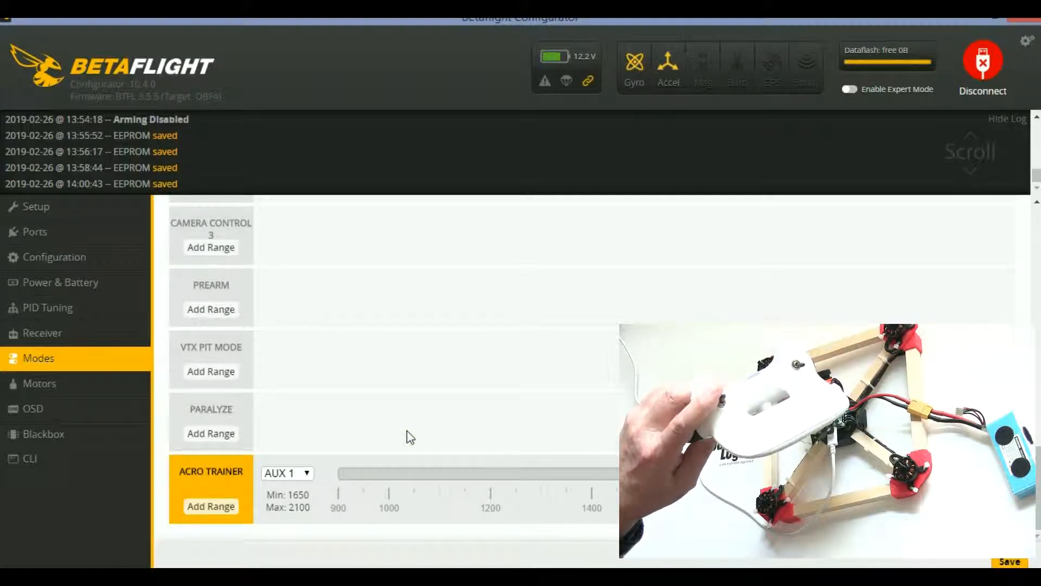
{"action": "scroll", "coordinate": [407, 430], "scroll_direction": "up", "scroll_amount": 10}
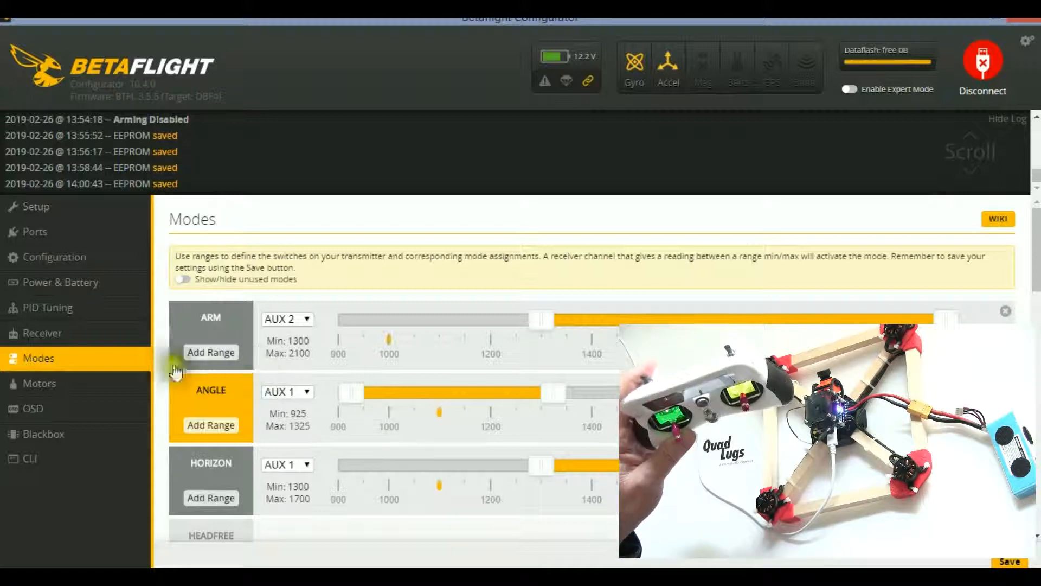
Go to the motor outputs and enable motor test mode
{"action": "left_click", "coordinate": [71, 390]}
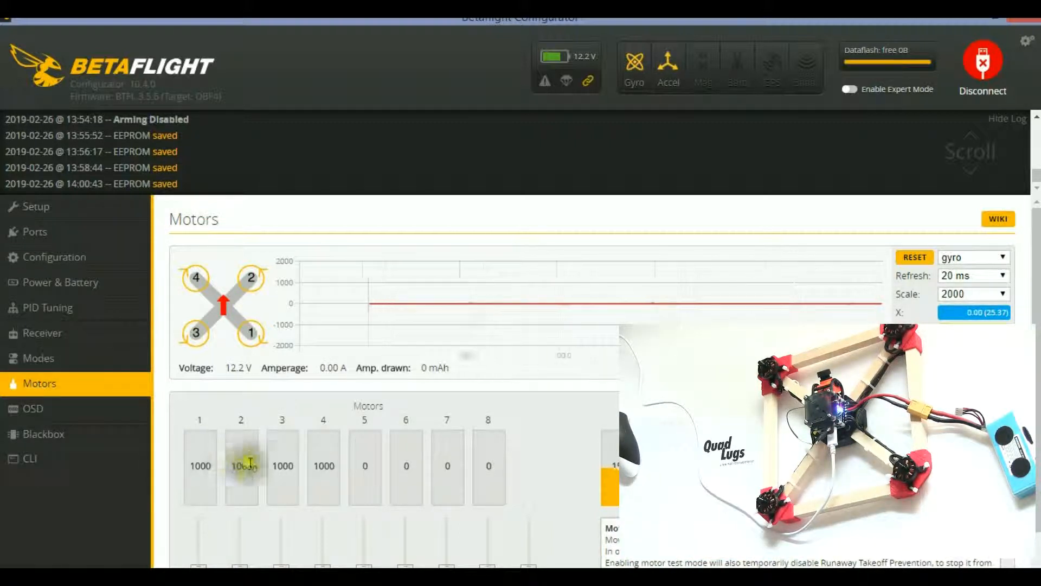
{"action": "scroll", "coordinate": [248, 473], "scroll_direction": "down", "scroll_amount": 1}
{"action": "scroll", "coordinate": [244, 477], "scroll_direction": "up", "scroll_amount": 1}
{"action": "scroll", "coordinate": [226, 493], "scroll_direction": "down", "scroll_amount": 1}
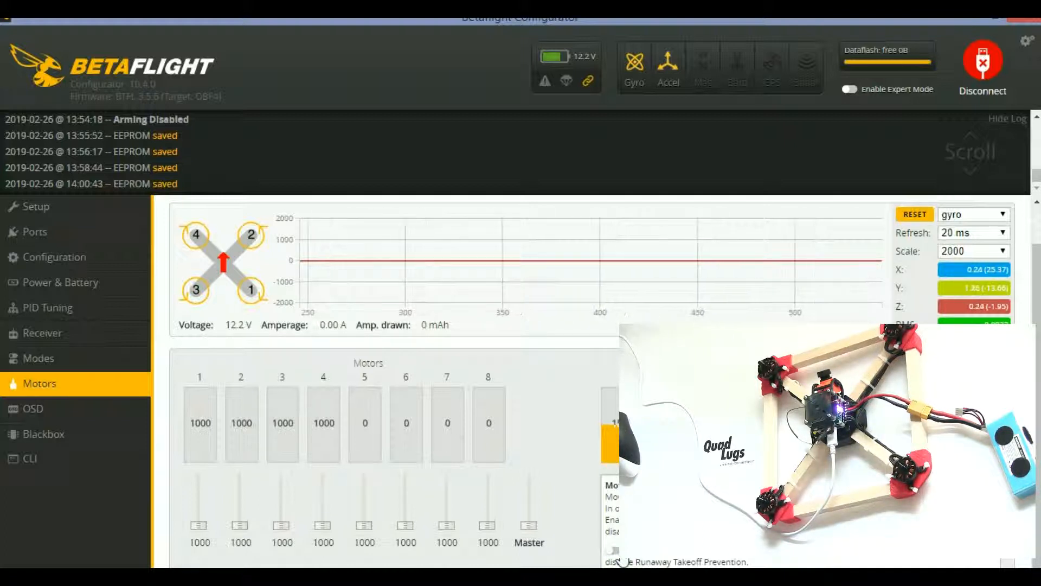
{"action": "left_click", "coordinate": [621, 559]}
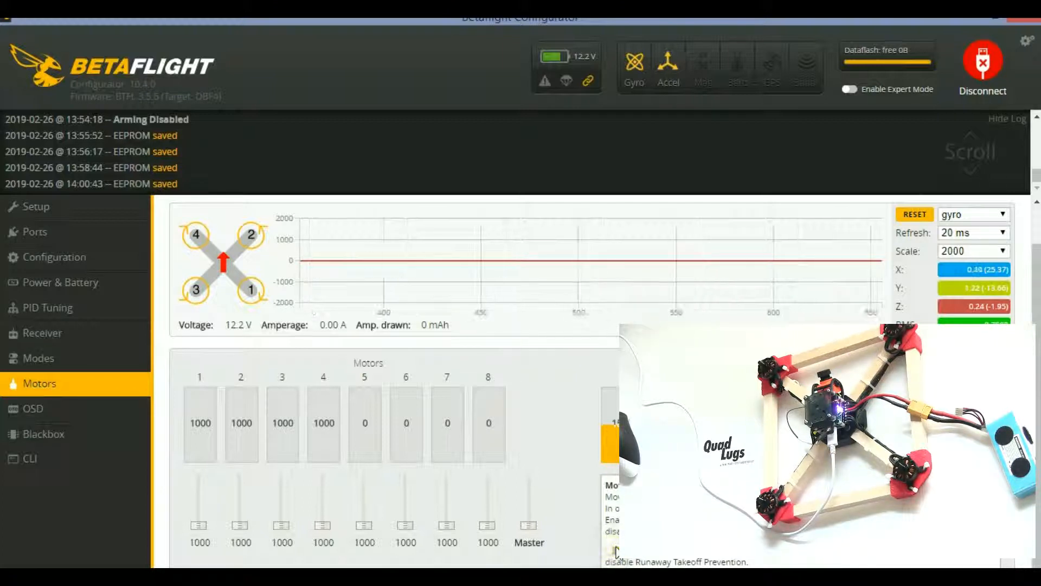
{"action": "left_click", "coordinate": [616, 552]}
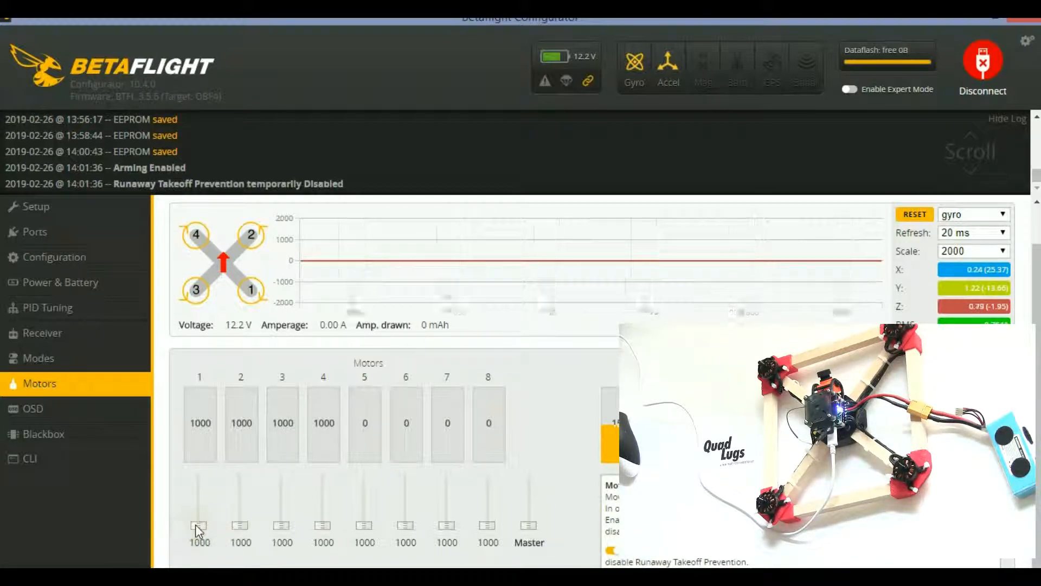
Test motor 1 at about 1200 and motor 2 at about 1185, returning each to 1000
{"action": "left_click_drag", "start_coordinate": [195, 525], "coordinate": [196, 516]}
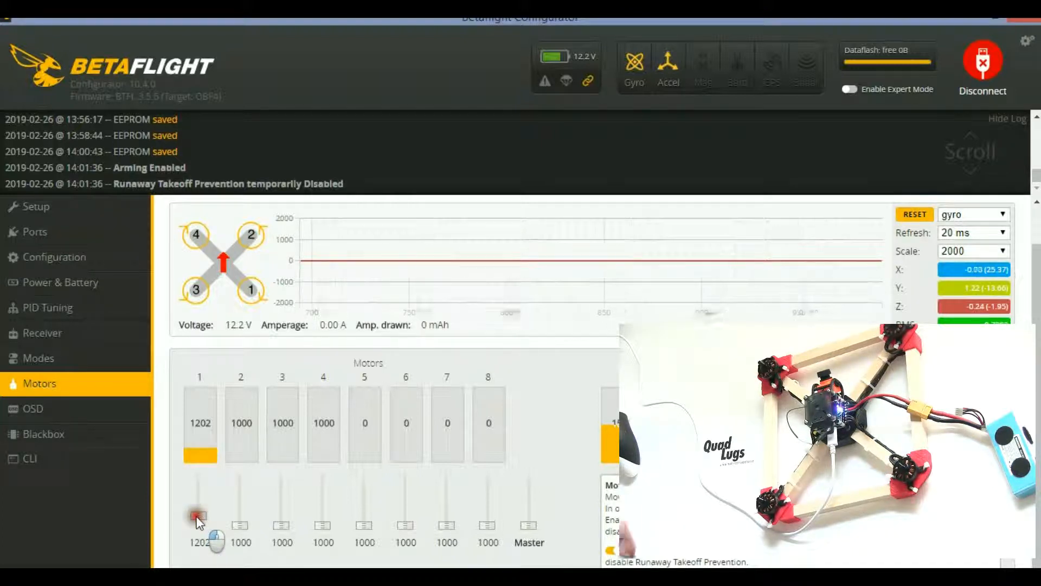
{"action": "left_click_drag", "start_coordinate": [198, 515], "coordinate": [225, 552]}
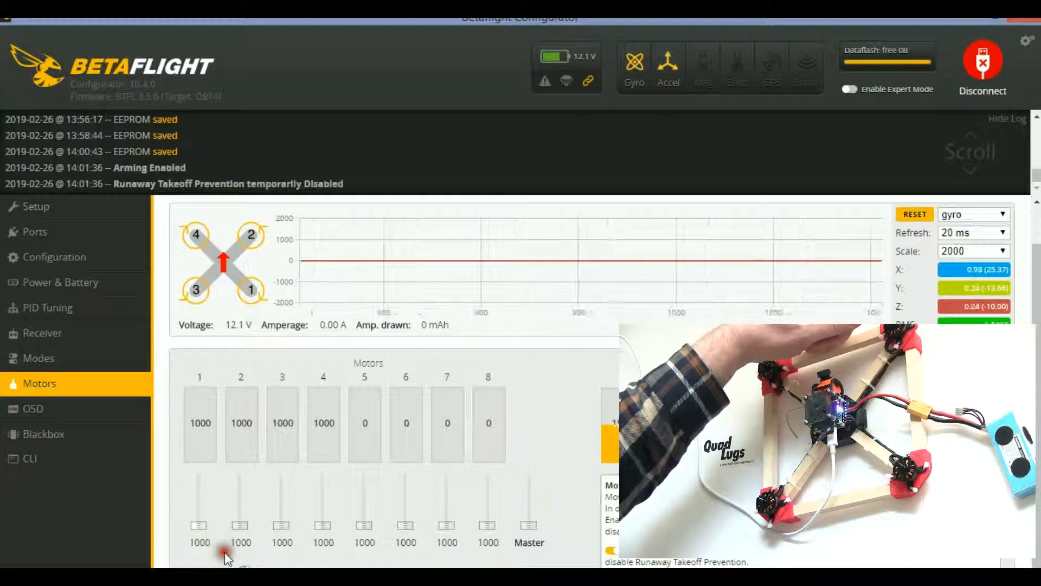
{"action": "left_click_drag", "start_coordinate": [240, 529], "coordinate": [236, 516]}
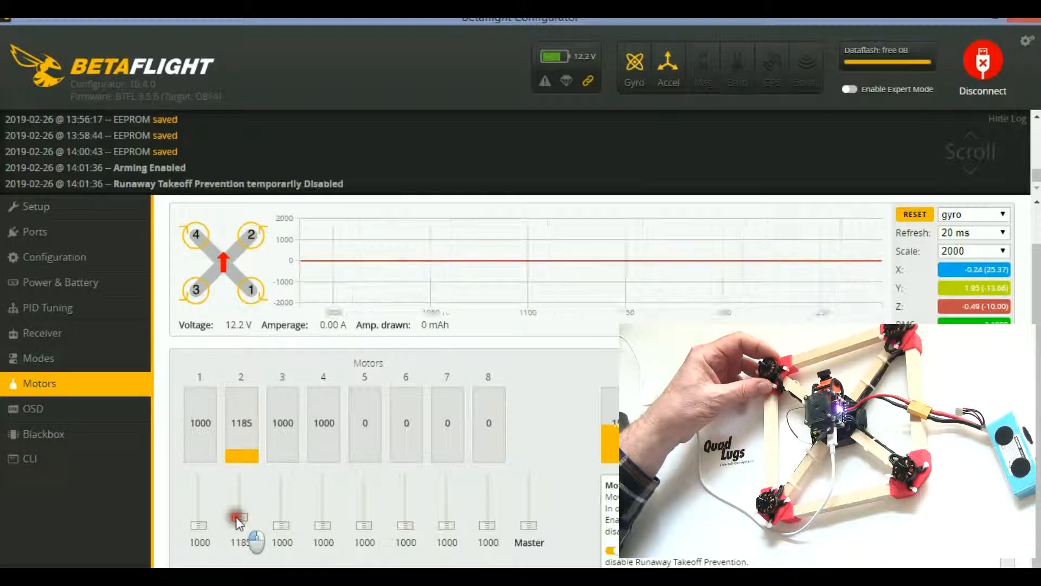
{"action": "left_click_drag", "start_coordinate": [237, 518], "coordinate": [248, 548]}
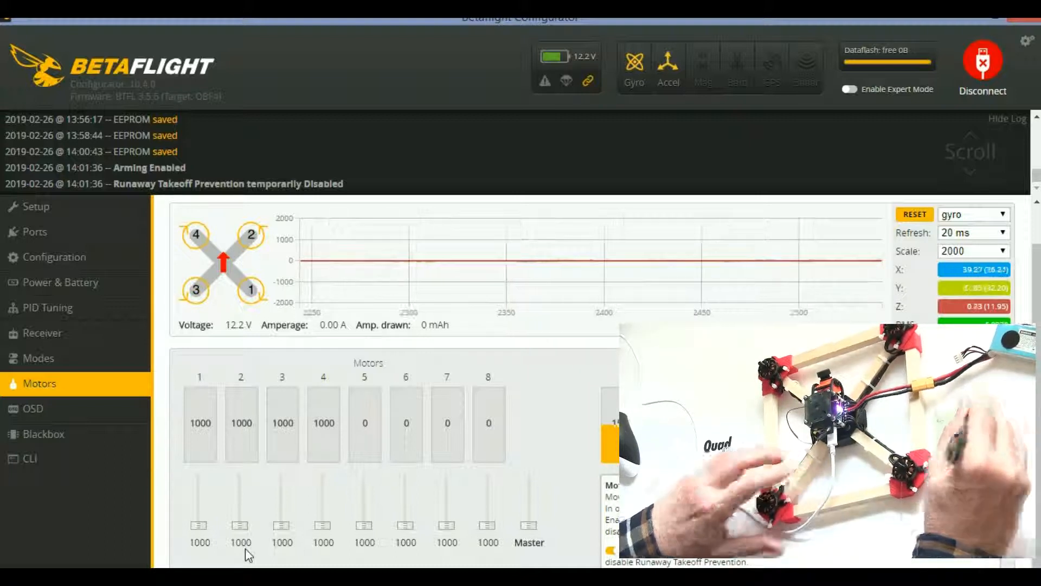
Test motors 1 to 4 one at a time, running motor 1 at about 1250, and disable motor test mode
{"action": "left_click", "coordinate": [200, 534]}
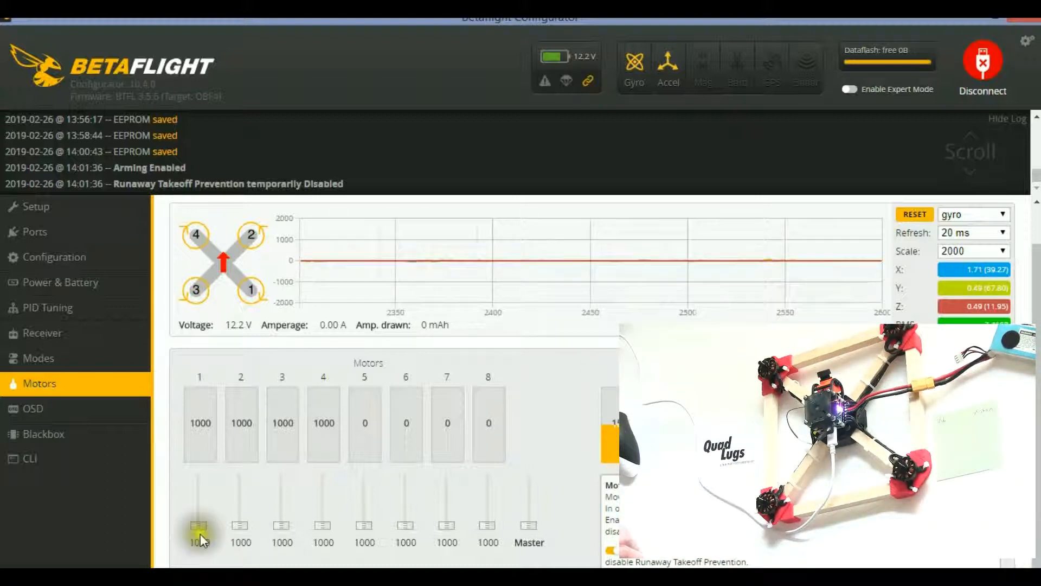
{"action": "left_click_drag", "start_coordinate": [197, 523], "coordinate": [200, 513]}
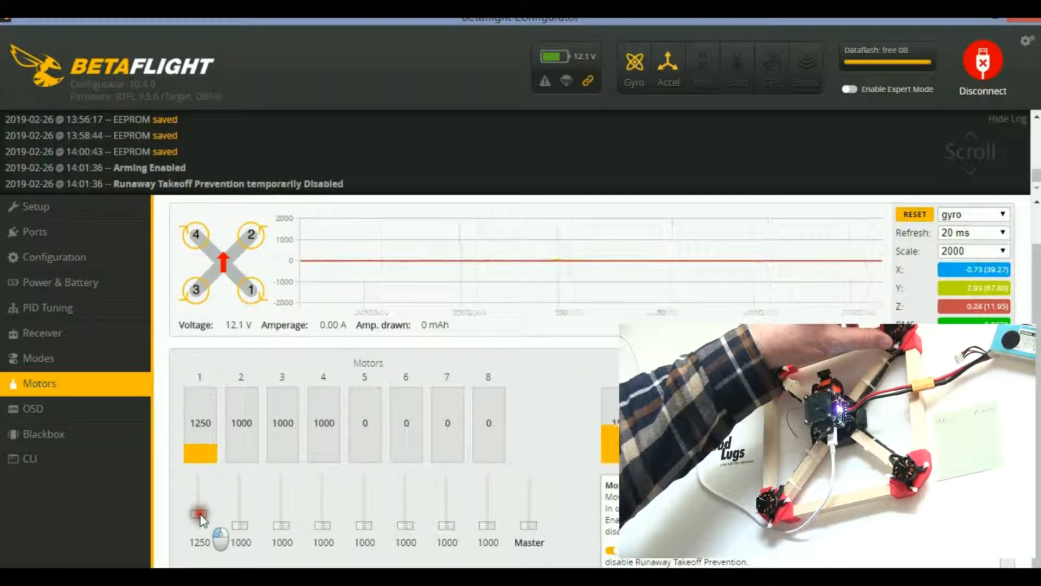
{"action": "left_click_drag", "start_coordinate": [200, 513], "coordinate": [213, 555]}
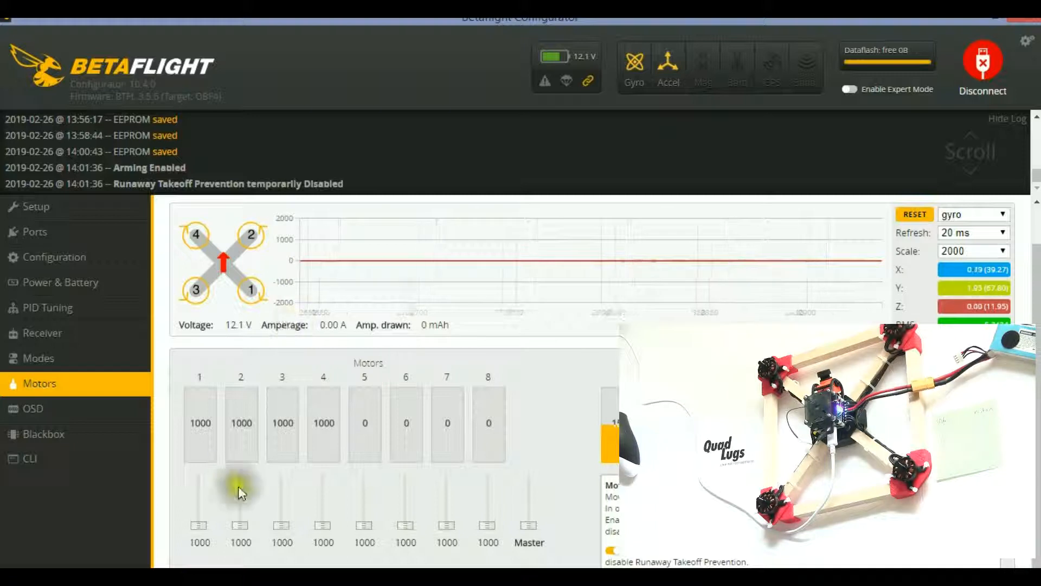
{"action": "left_click_drag", "start_coordinate": [236, 524], "coordinate": [258, 557]}
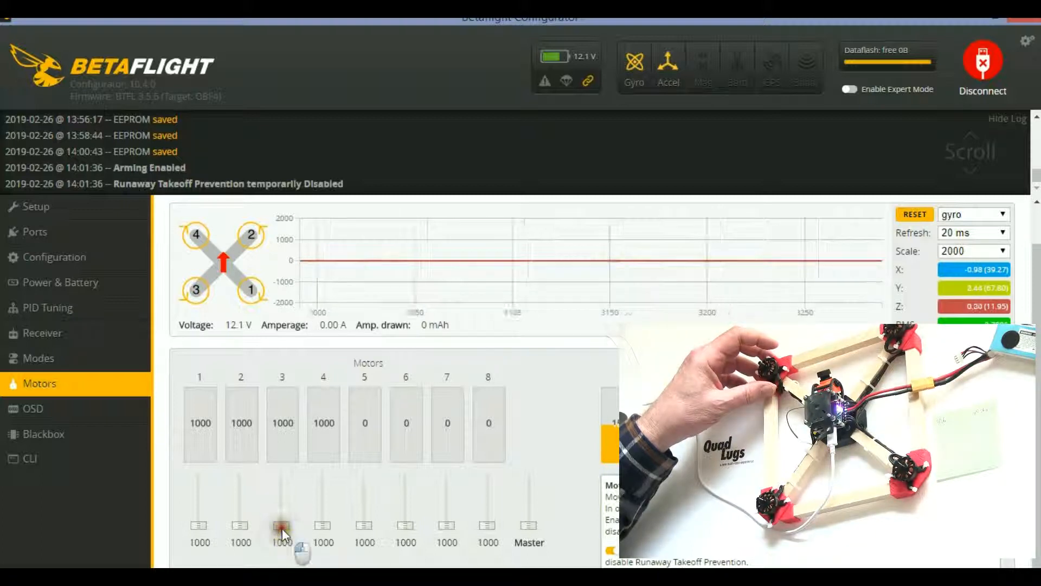
{"action": "left_click_drag", "start_coordinate": [282, 525], "coordinate": [285, 527]}
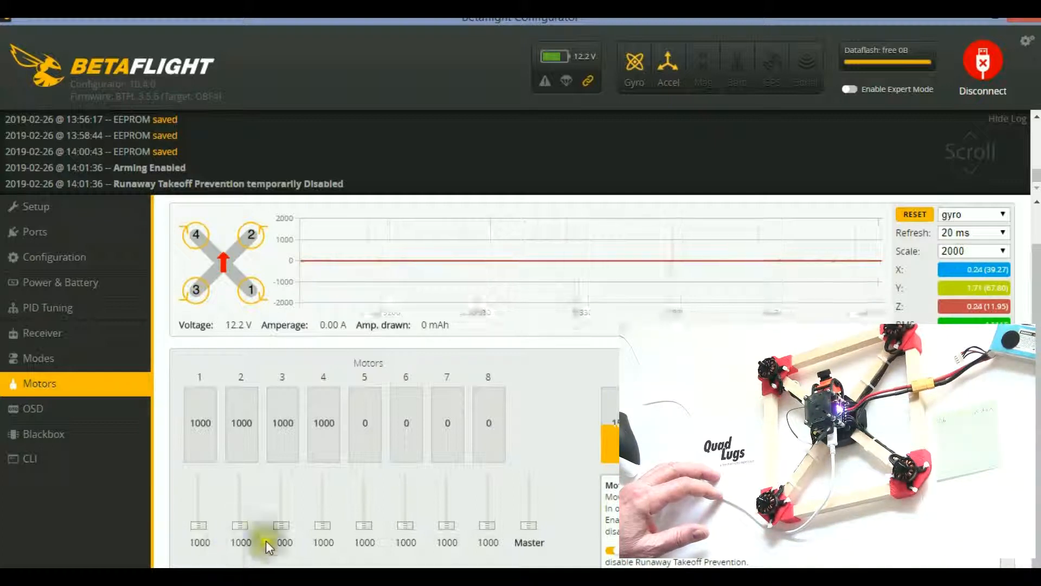
{"action": "mouse_move", "coordinate": [324, 526]}
{"action": "left_mouse_down"}
{"action": "mouse_move", "coordinate": [320, 510]}
{"action": "mouse_move", "coordinate": [322, 525]}
{"action": "left_mouse_up"}
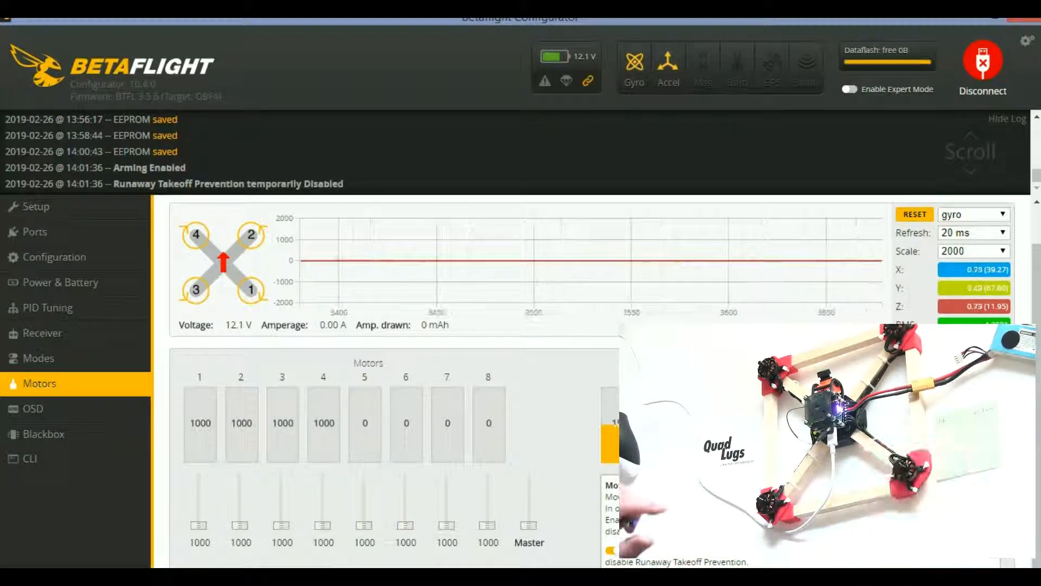
{"action": "left_click", "coordinate": [608, 552]}
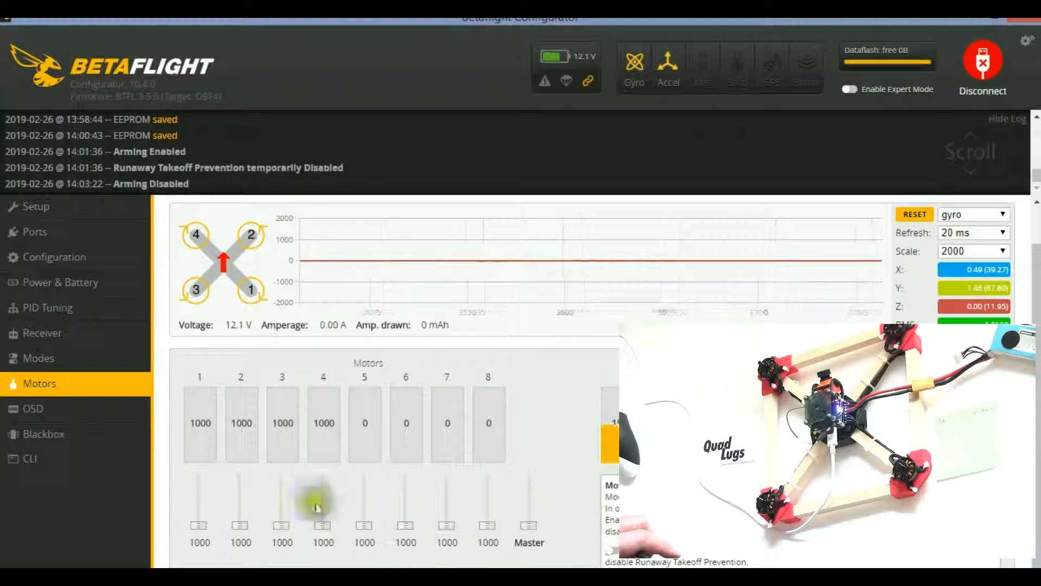
Run the resource command in the CLI and examine the pins assigned to the motors
{"action": "left_click", "coordinate": [31, 459]}
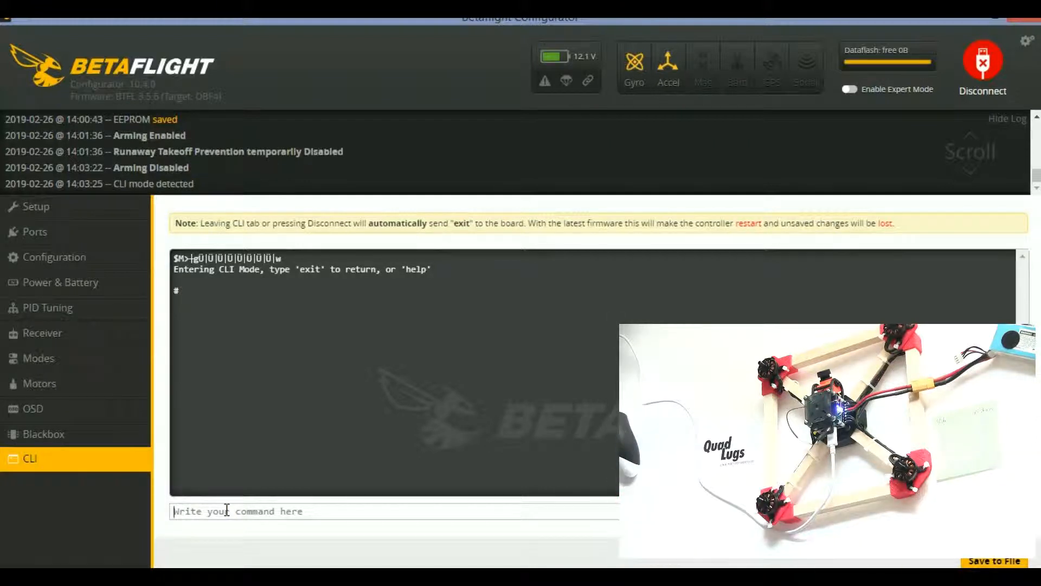
{"action": "type", "text": "res"}
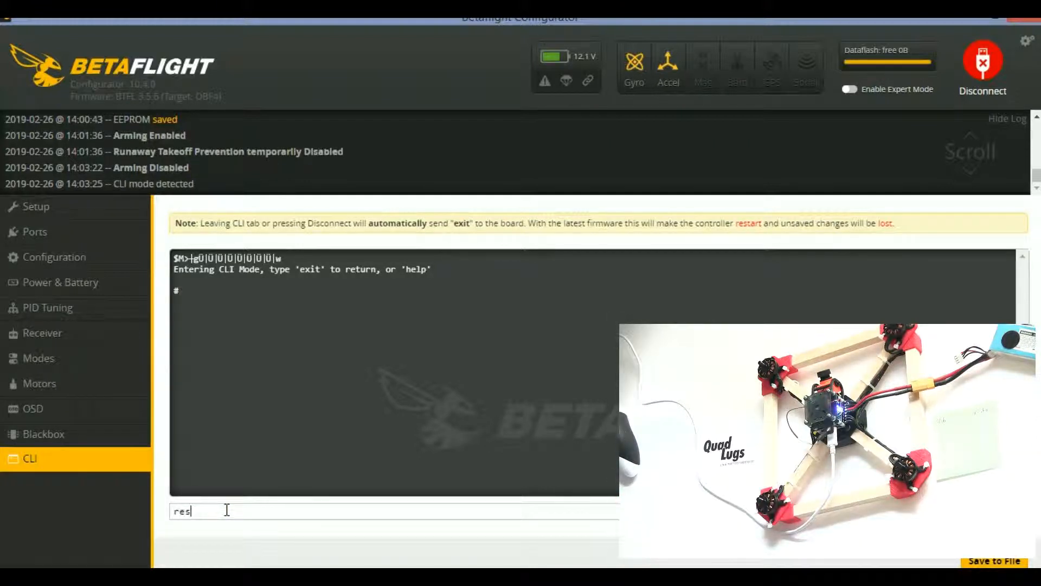
{"action": "type", "text": "ource"}
{"action": "key", "text": "Return"}
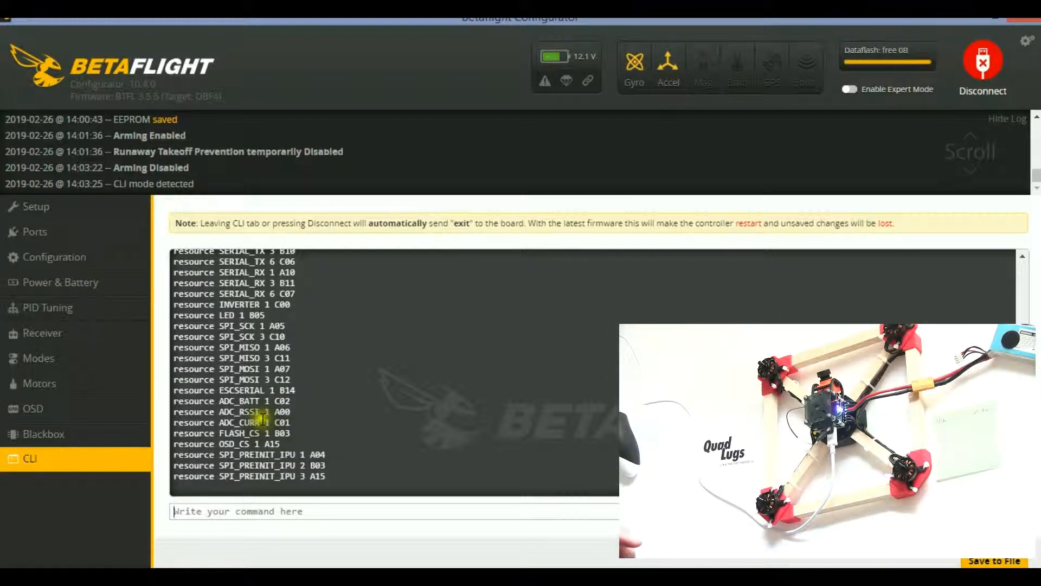
{"action": "scroll", "coordinate": [310, 328], "scroll_direction": "up", "scroll_amount": 10}
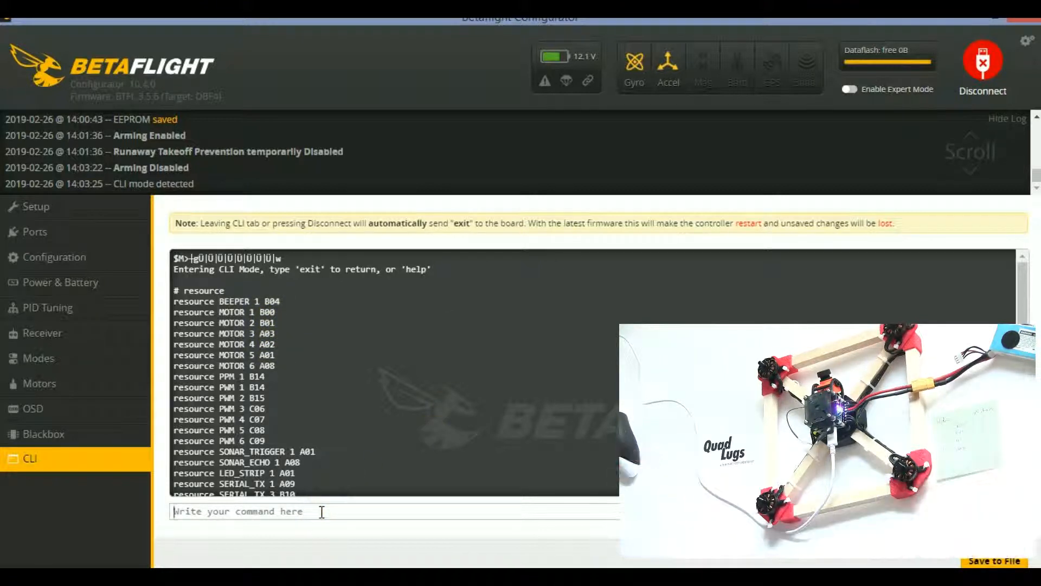
Remap the motor resources in the CLI, assigning motor 2 to pin B00 and motor 4 to pin B01
{"action": "type", "text": "res"}
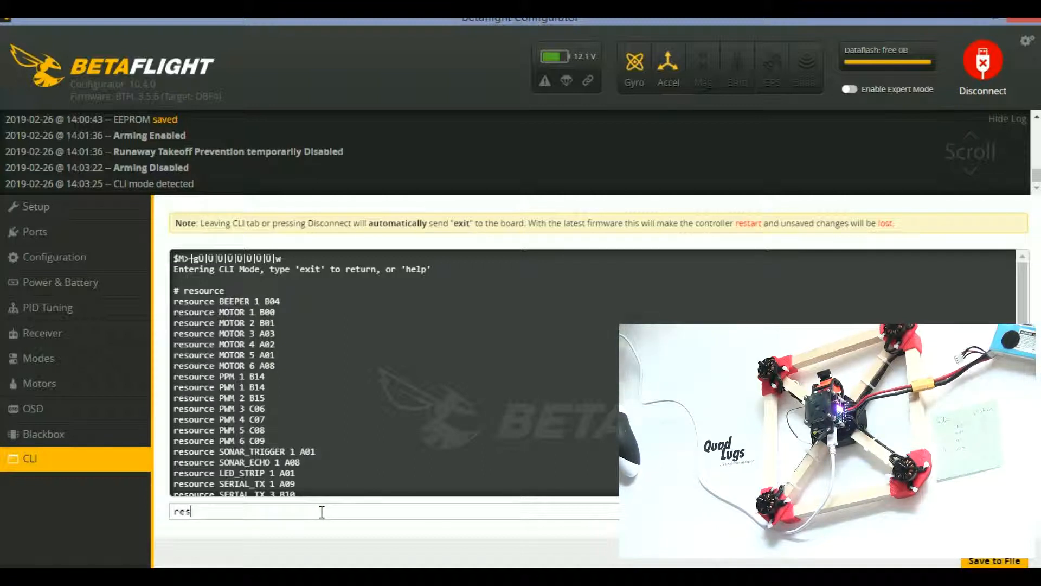
{"action": "type", "text": "ource motor"}
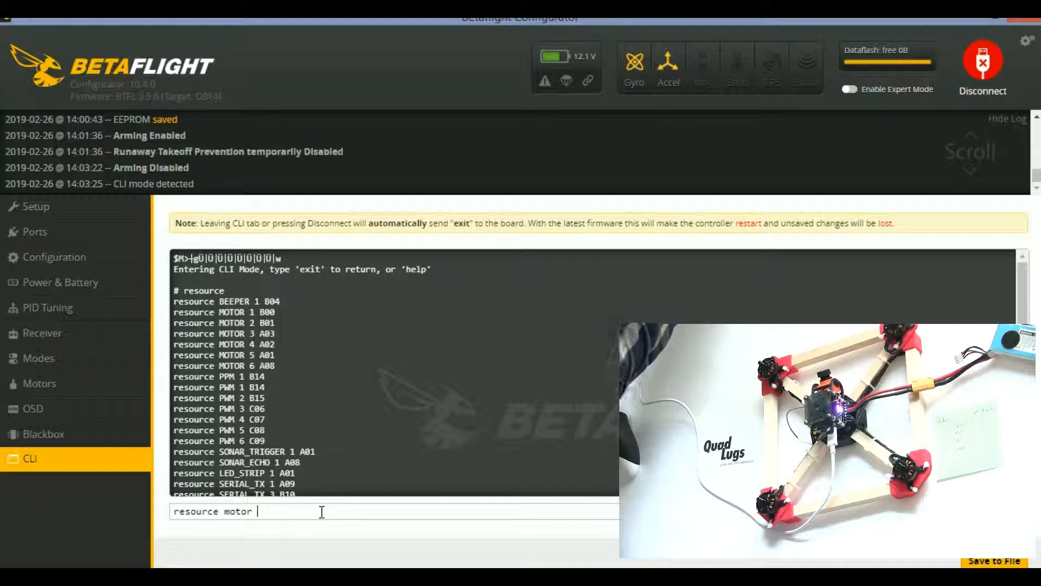
{"action": "type", "text": "2"}
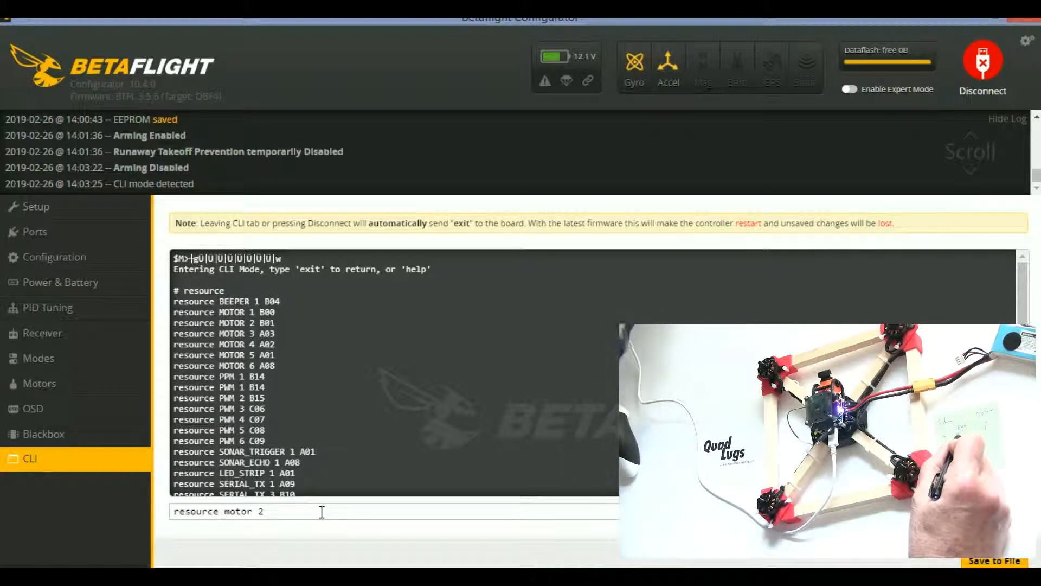
{"action": "type", "text": " b00"}
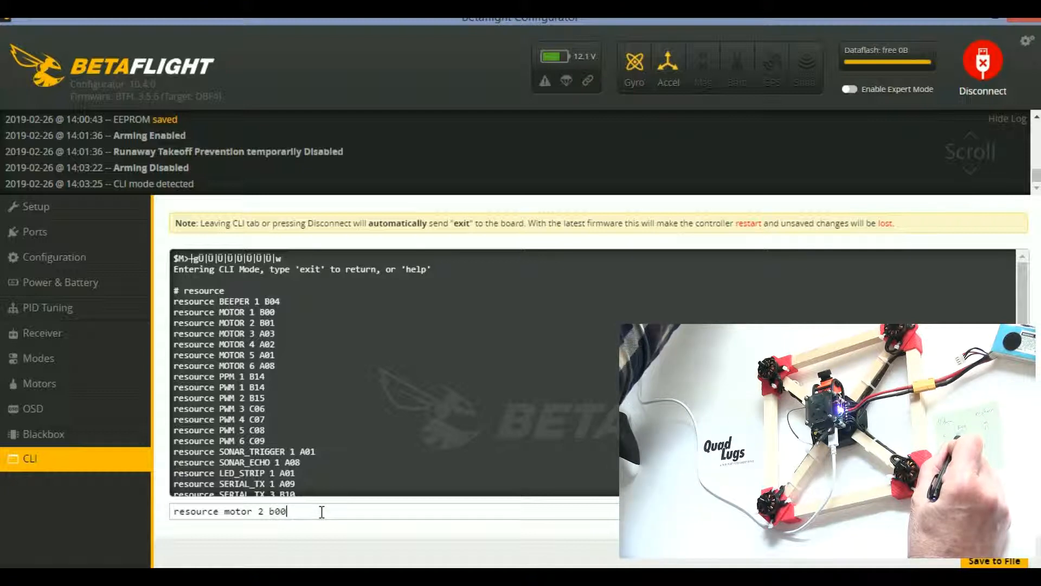
{"action": "key", "text": "Return"}
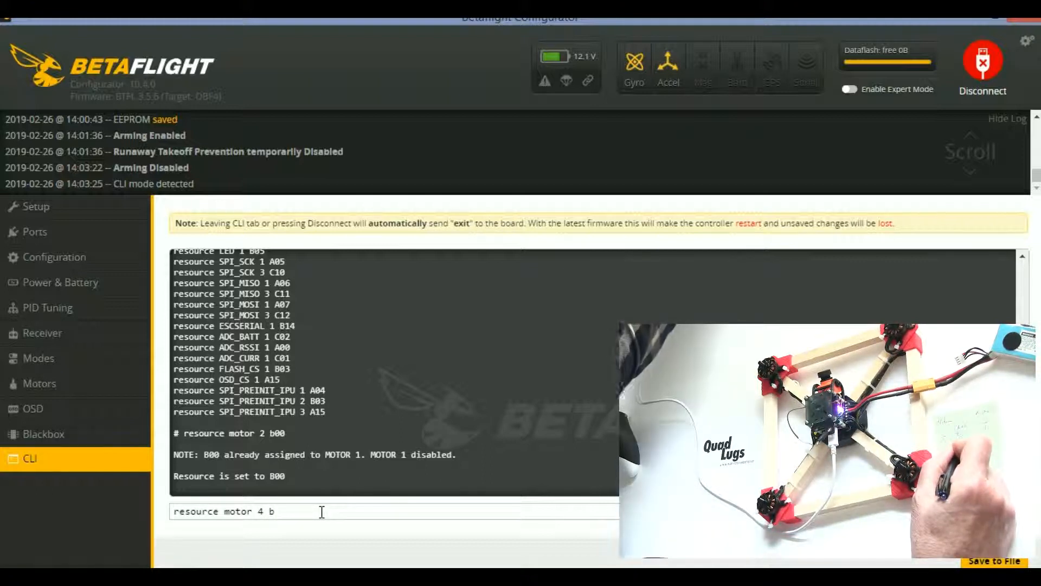
{"action": "type", "text": "1"}
{"action": "key", "text": "Return"}
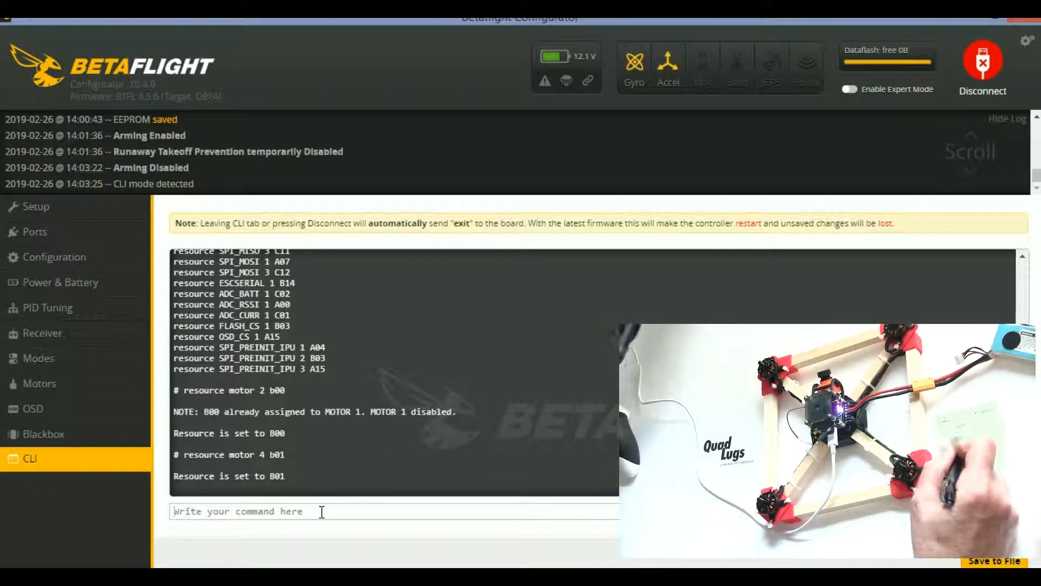
Assign motor 1 to pin A03 and motor 3 to pin A02 in the CLI, and save the configuration
{"action": "type", "text": "r"}
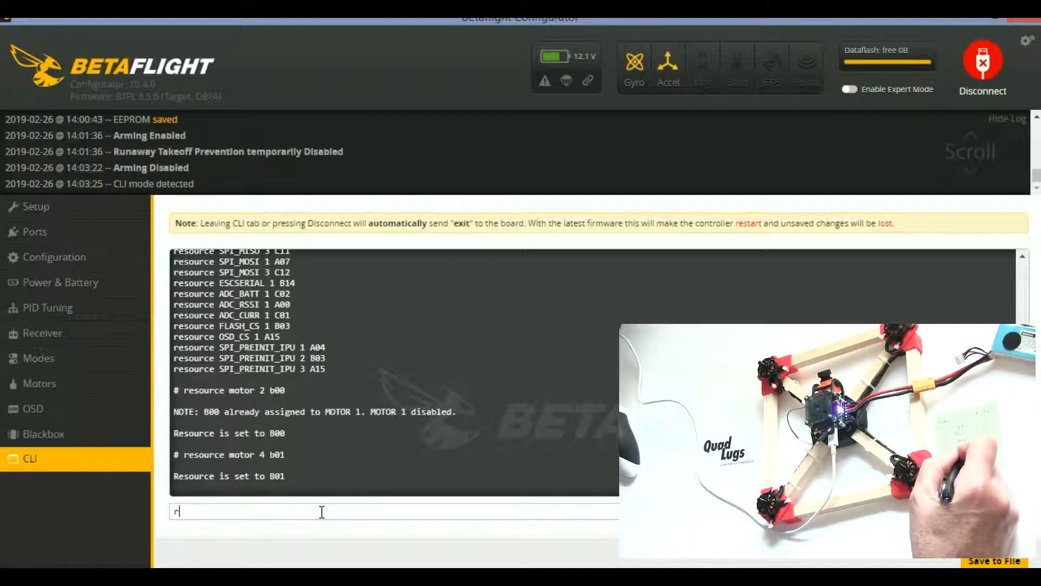
{"action": "type", "text": "esource motor"}
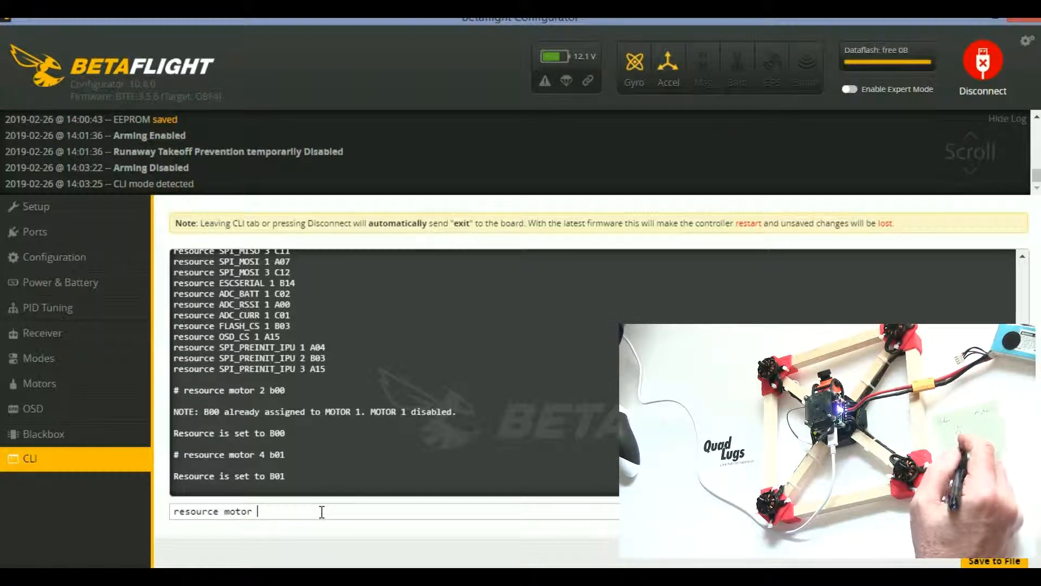
{"action": "type", "text": "1"}
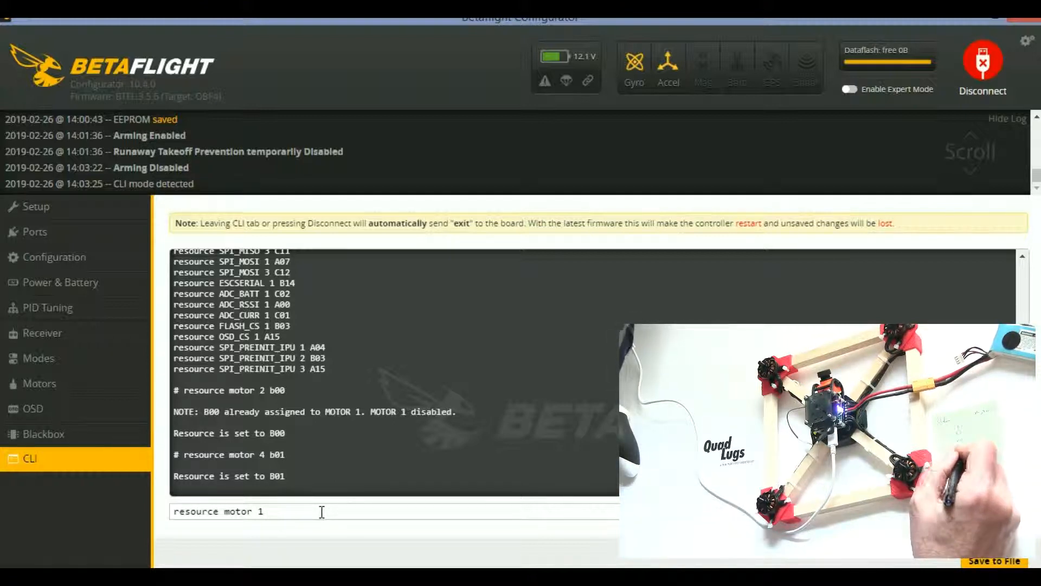
{"action": "type", "text": " a03"}
{"action": "key", "text": "Return"}
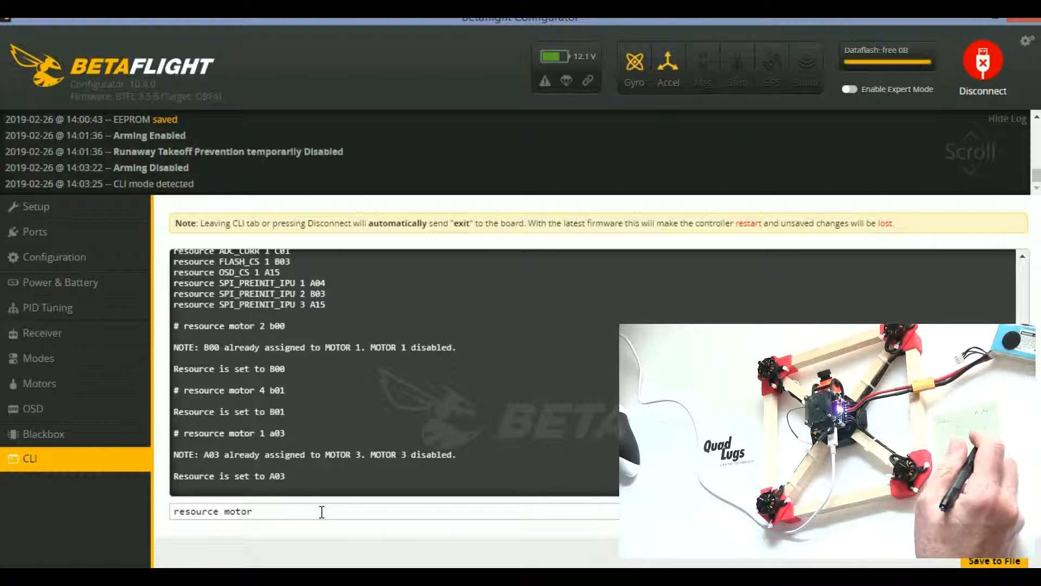
{"action": "type", "text": "3"}
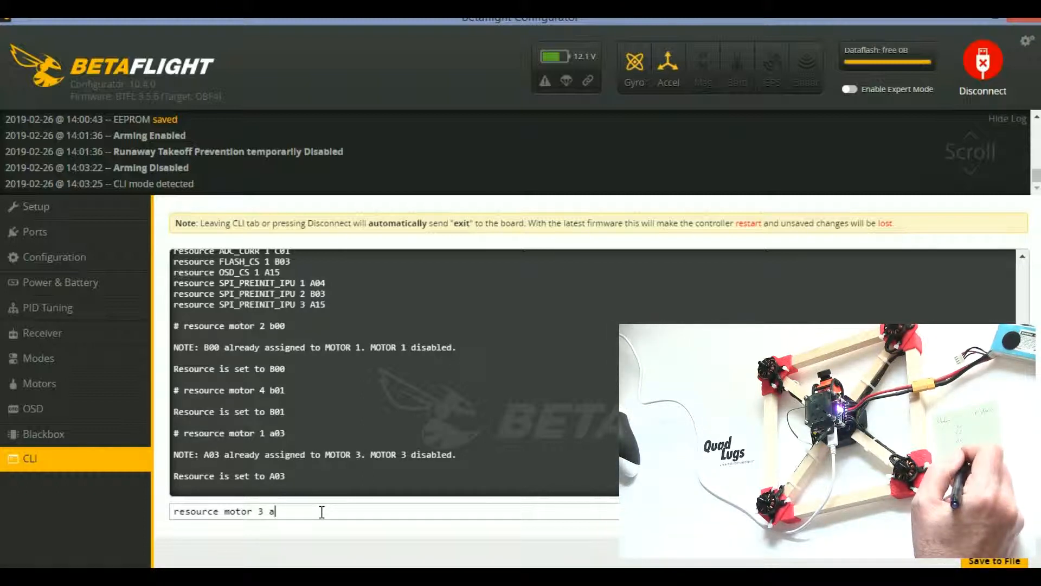
{"action": "type", "text": " a02"}
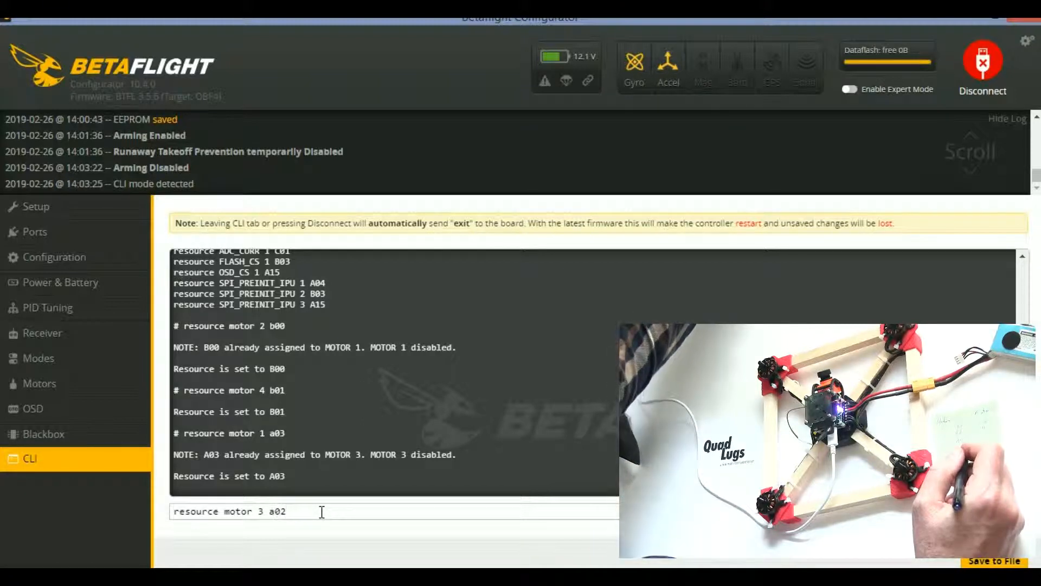
{"action": "key", "text": "Return"}
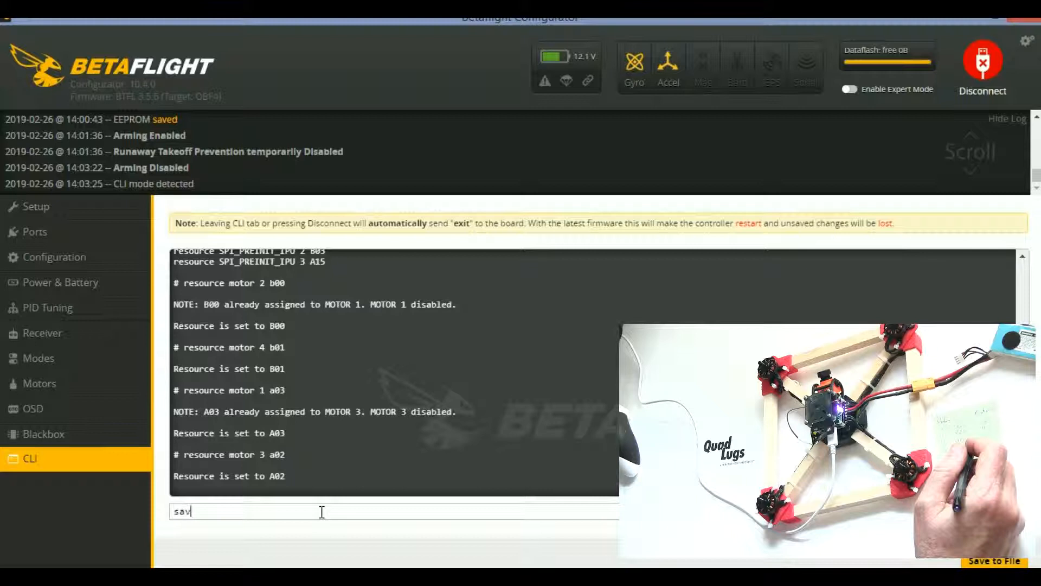
{"action": "key", "text": "Return"}
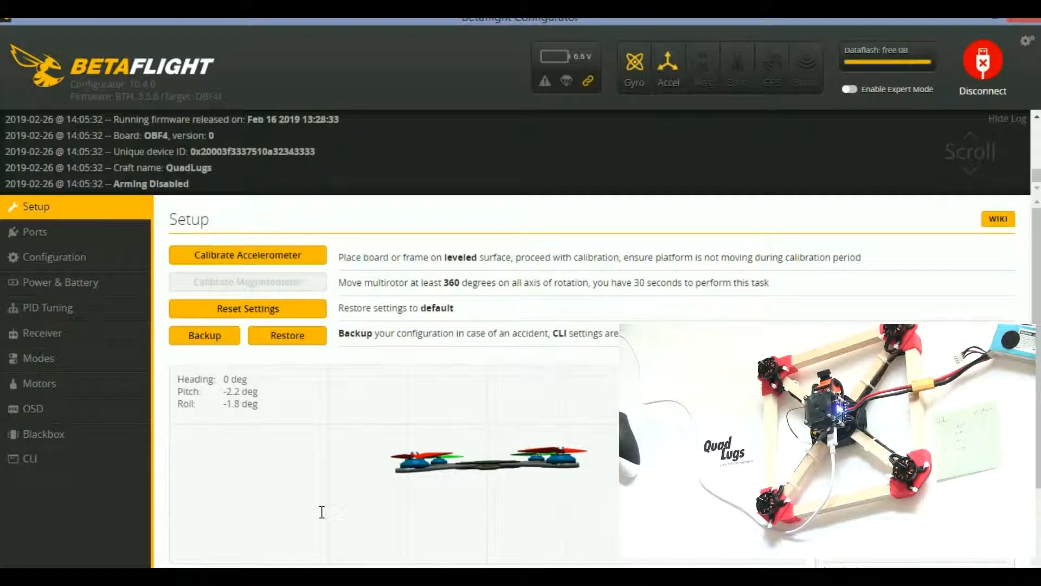
Enable motor test mode, test the motors individually with motor 1 at about 1105, and run all four together at about 1089 before returning to 1000
{"action": "left_click", "coordinate": [62, 384]}
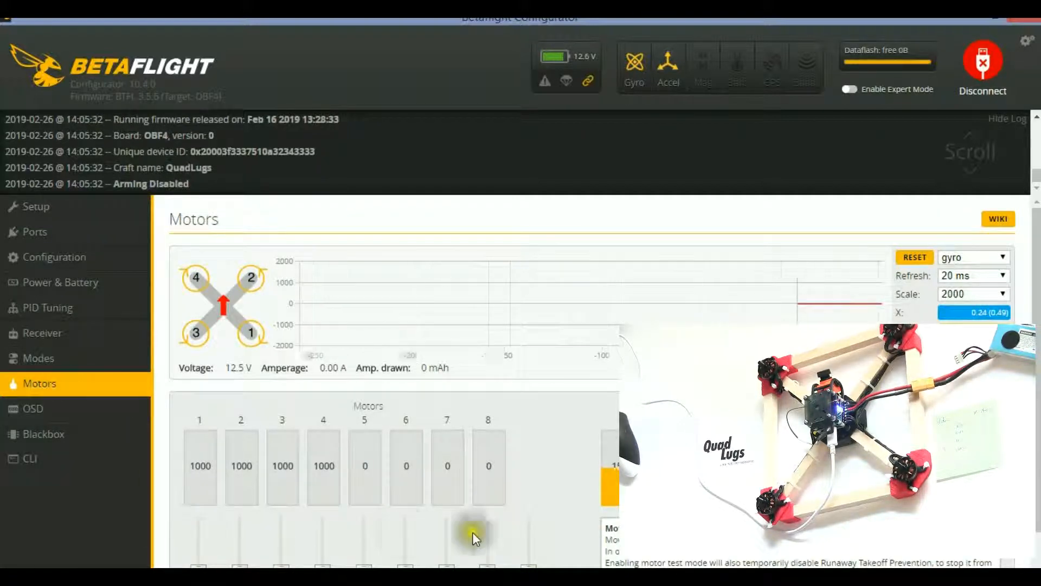
{"action": "scroll", "coordinate": [580, 510], "scroll_direction": "down", "scroll_amount": 1}
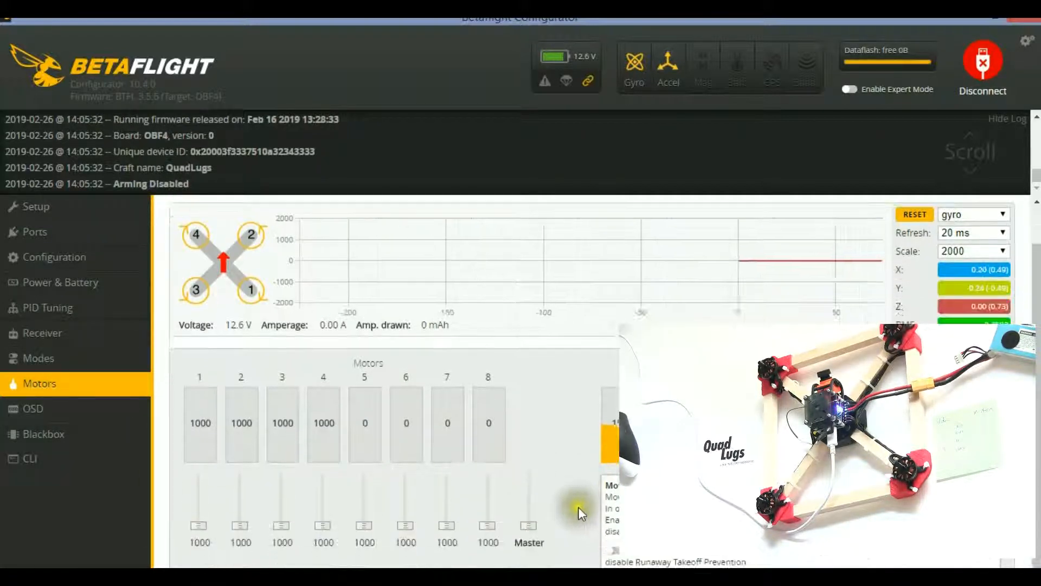
{"action": "left_click", "coordinate": [614, 552]}
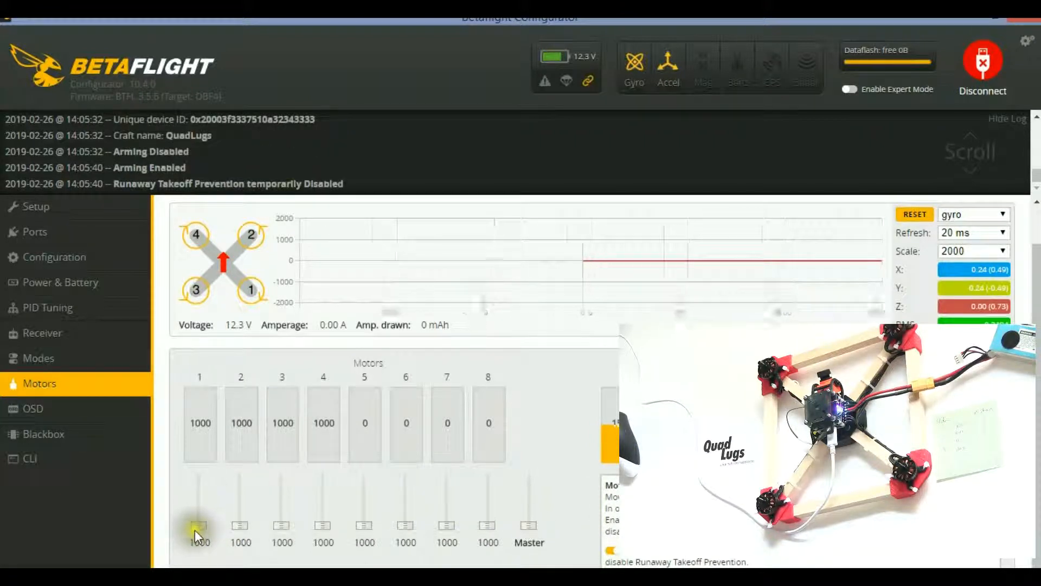
{"action": "left_click_drag", "start_coordinate": [197, 526], "coordinate": [197, 521]}
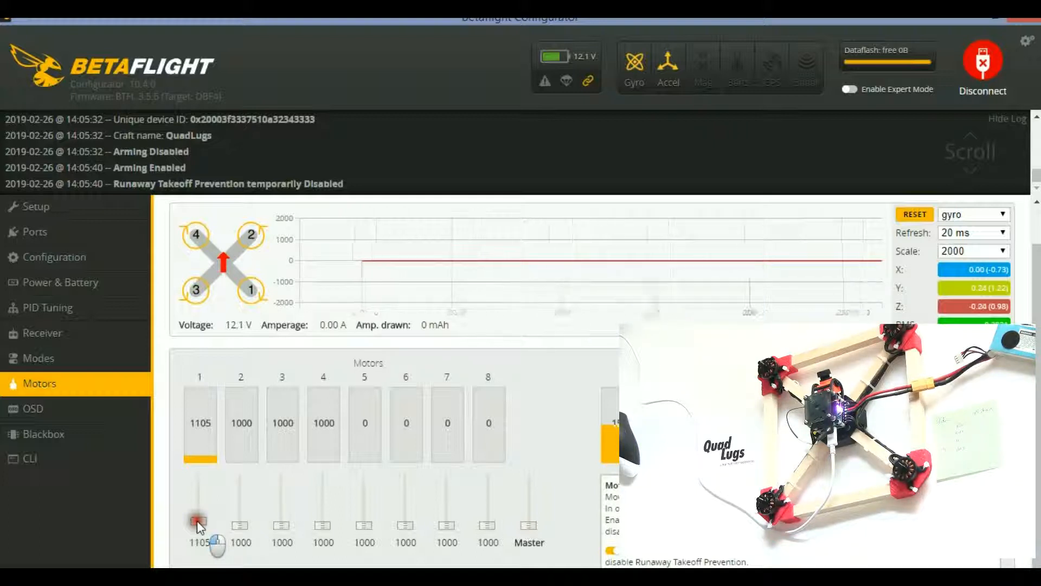
{"action": "left_click_drag", "start_coordinate": [197, 521], "coordinate": [324, 534]}
{"action": "left_click_drag", "start_coordinate": [518, 526], "coordinate": [532, 522]}
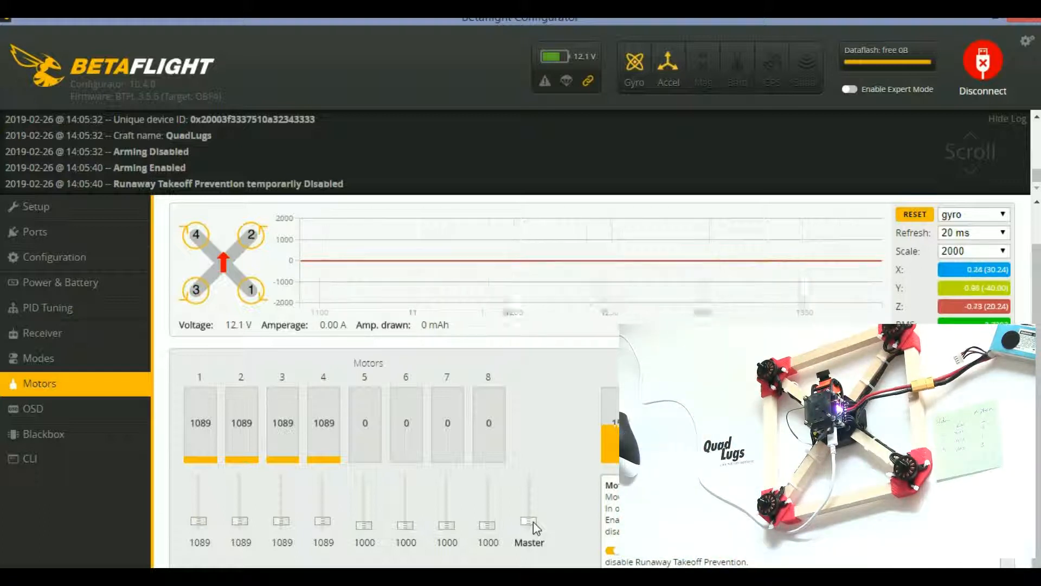
{"action": "left_click_drag", "start_coordinate": [526, 522], "coordinate": [529, 532]}
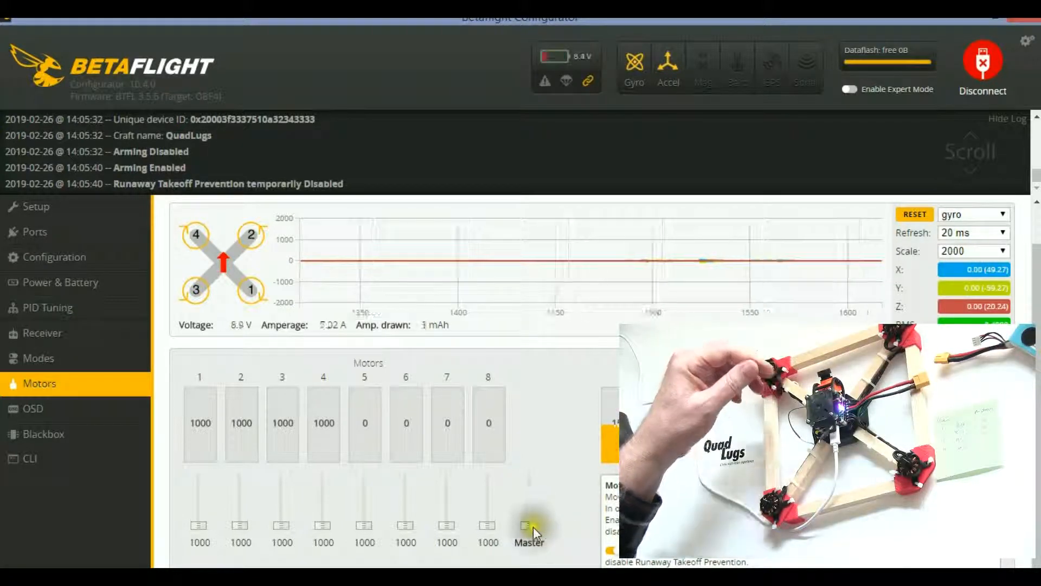
Calibrate the ESCs by raising the master throttle to 2000 and lowering it to 1000, and disable motor test mode
{"action": "left_click_drag", "start_coordinate": [530, 524], "coordinate": [531, 447]}
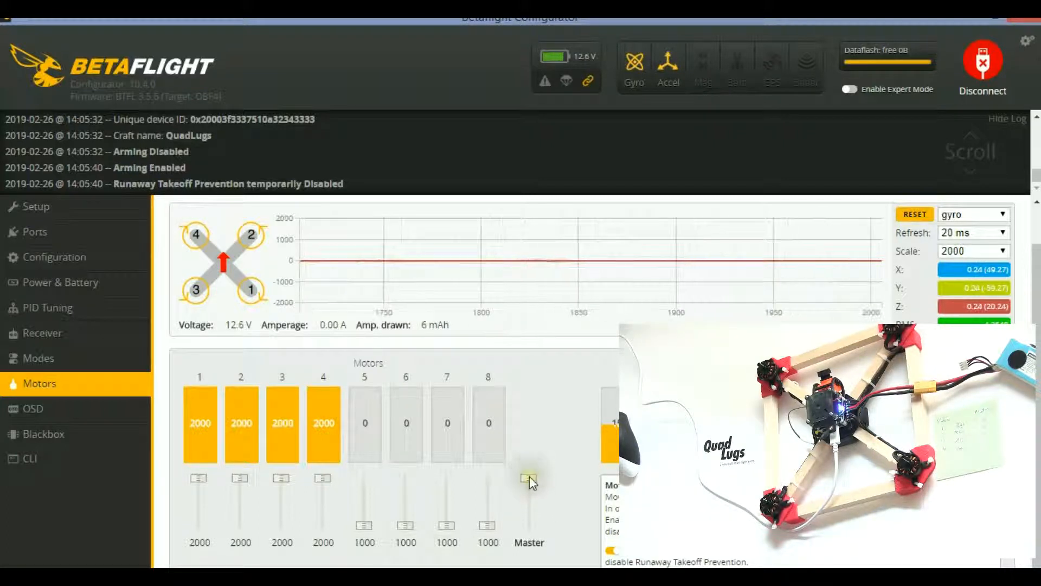
{"action": "left_click_drag", "start_coordinate": [529, 477], "coordinate": [535, 556]}
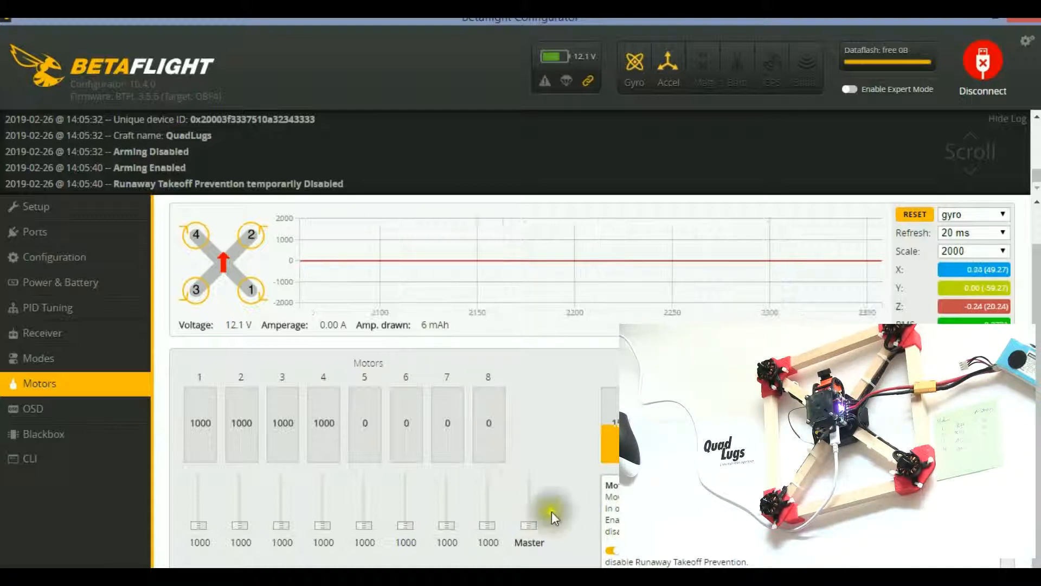
{"action": "left_click_drag", "start_coordinate": [529, 528], "coordinate": [534, 556]}
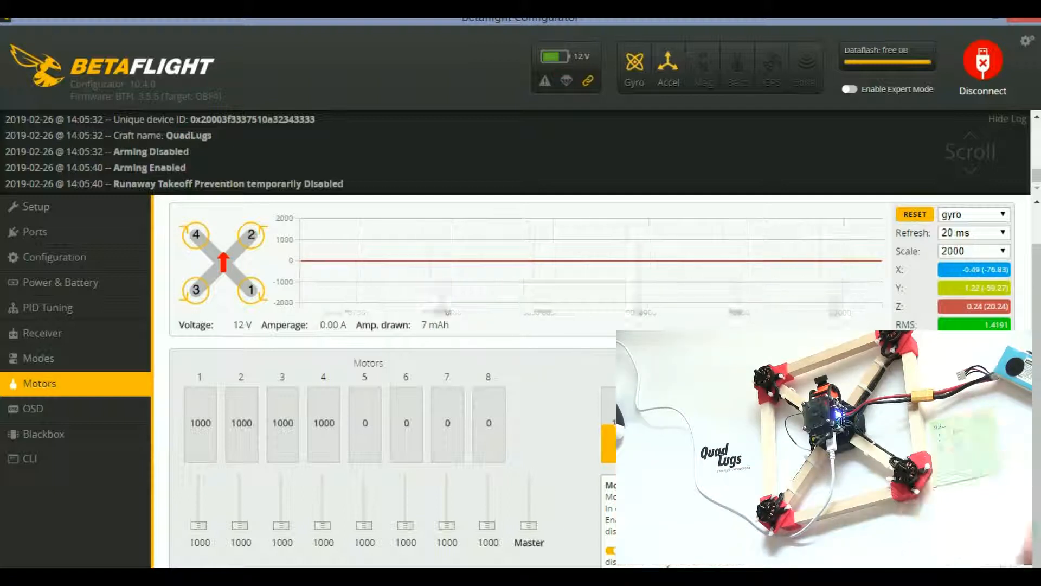
{"action": "left_click", "coordinate": [611, 550]}
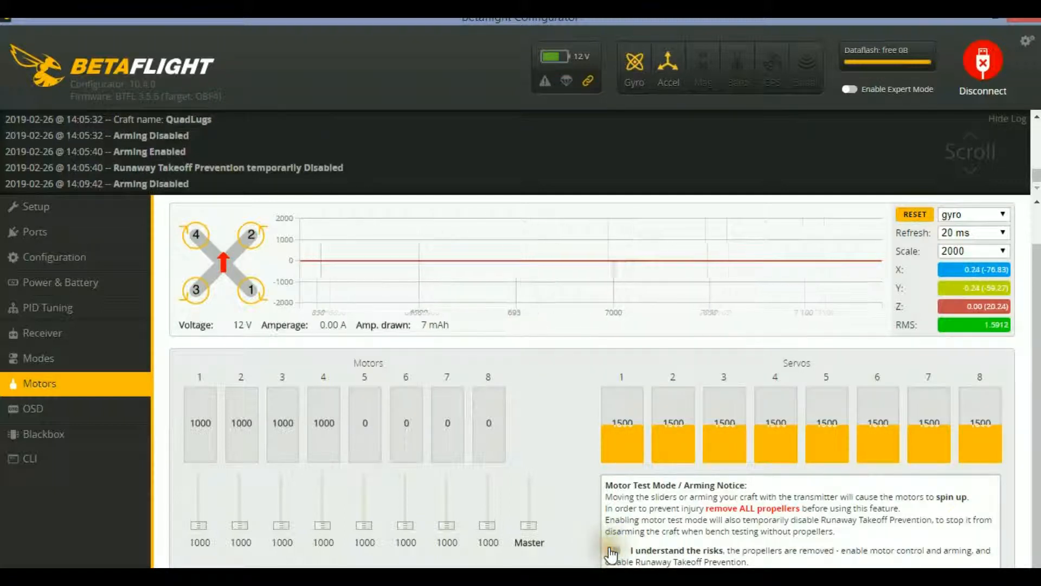
Hide the logo in the OSD preview, enable Main Batt Voltage and place it in the preview's lower-left corner
{"action": "left_click", "coordinate": [32, 408]}
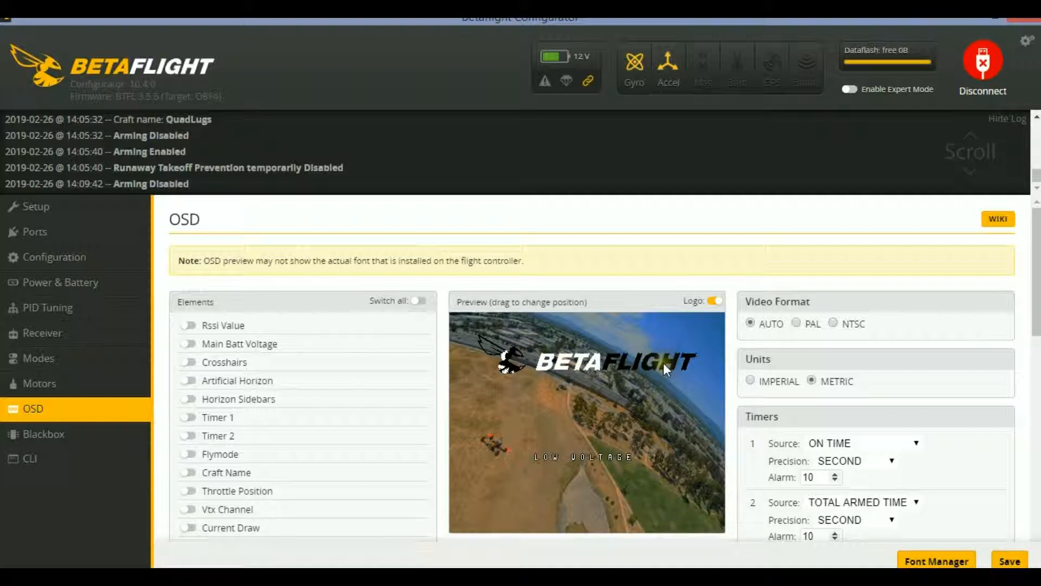
{"action": "left_click", "coordinate": [712, 301]}
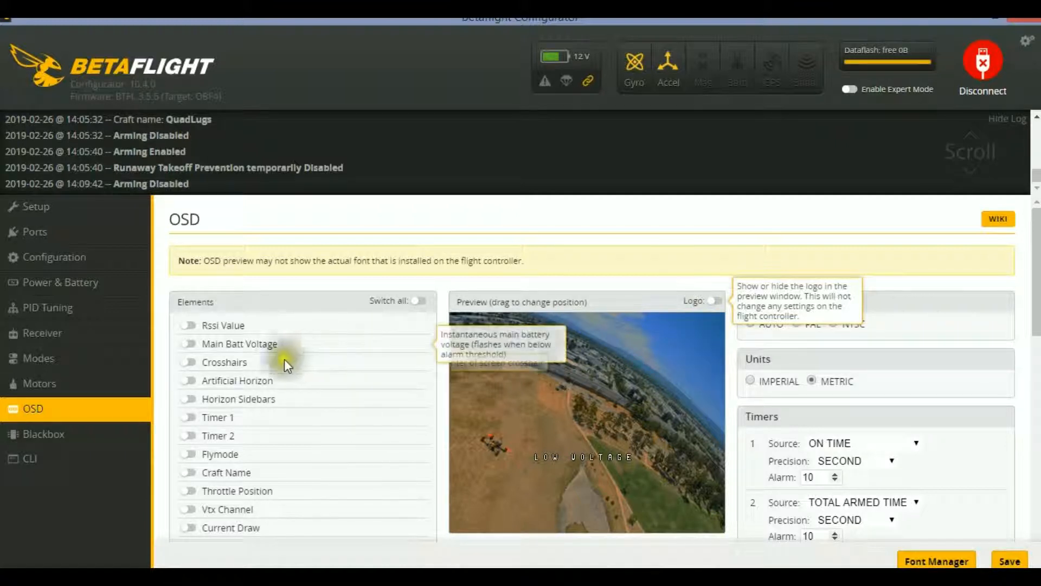
{"action": "left_click", "coordinate": [194, 349]}
{"action": "left_click_drag", "start_coordinate": [558, 415], "coordinate": [494, 395]}
{"action": "left_click_drag", "start_coordinate": [476, 355], "coordinate": [473, 506]}
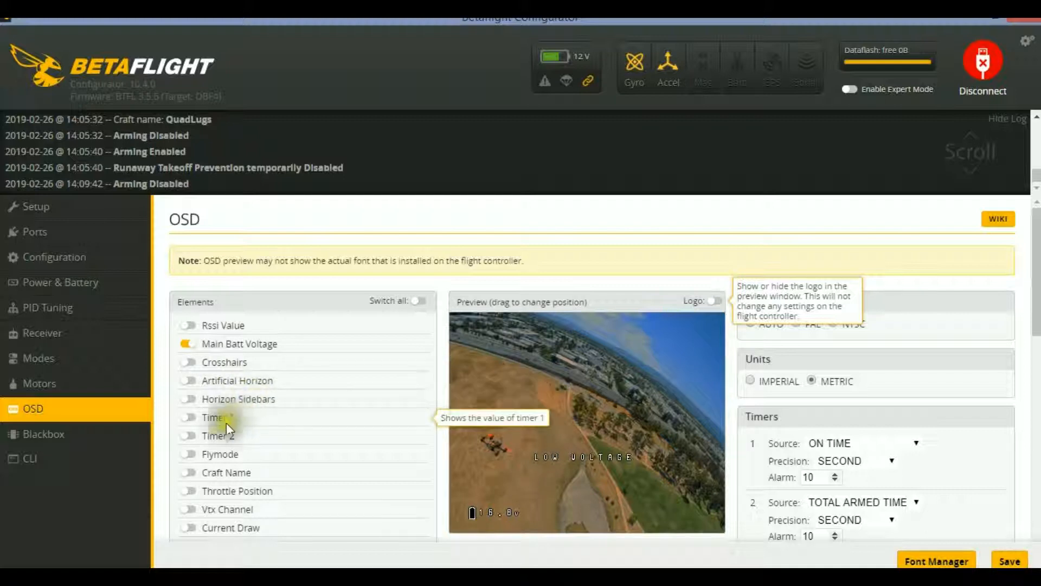
Enable Flymode in the OSD preview's upper-left corner and Craft Name near its lower edge, aligning the battery voltage with the craft name's row
{"action": "left_click", "coordinate": [191, 455]}
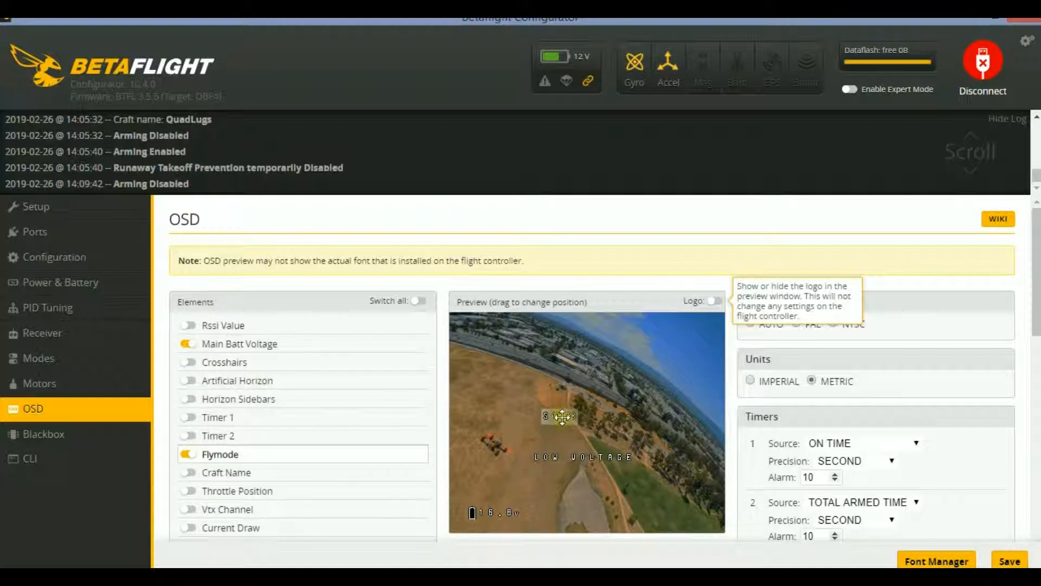
{"action": "left_click_drag", "start_coordinate": [559, 416], "coordinate": [467, 337]}
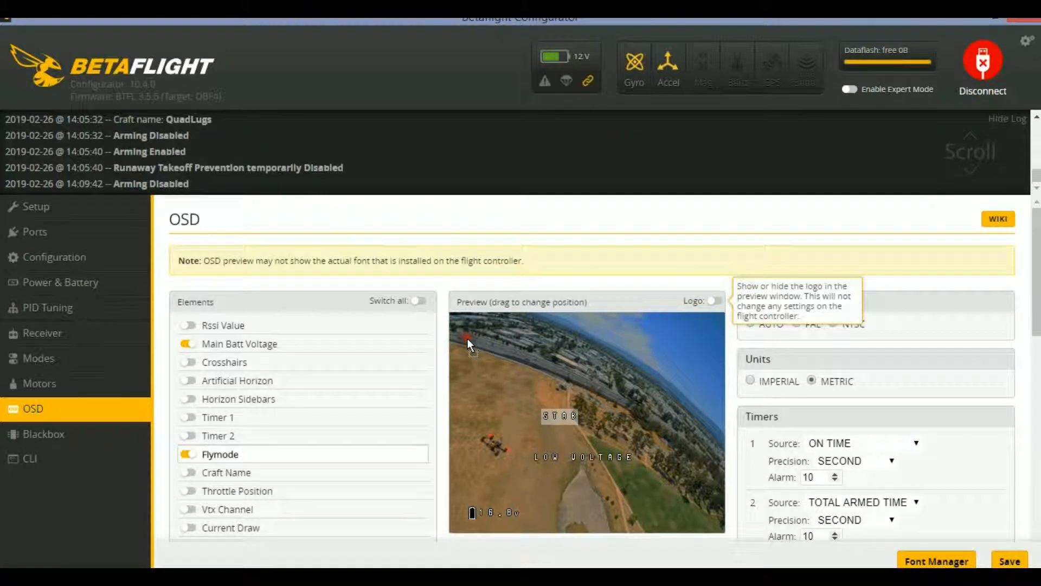
{"action": "left_click", "coordinate": [190, 473]}
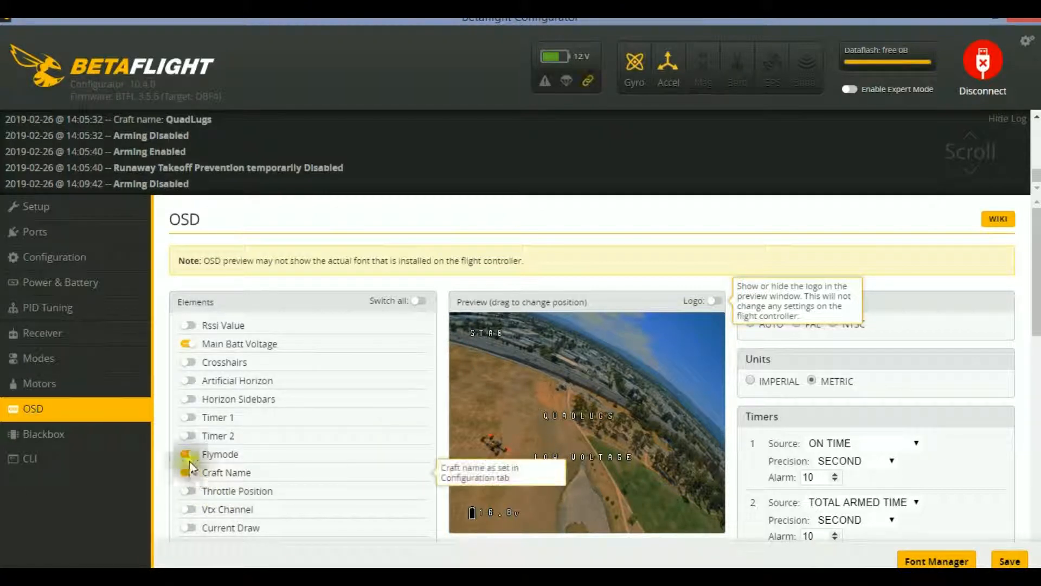
{"action": "left_click_drag", "start_coordinate": [582, 413], "coordinate": [546, 500]}
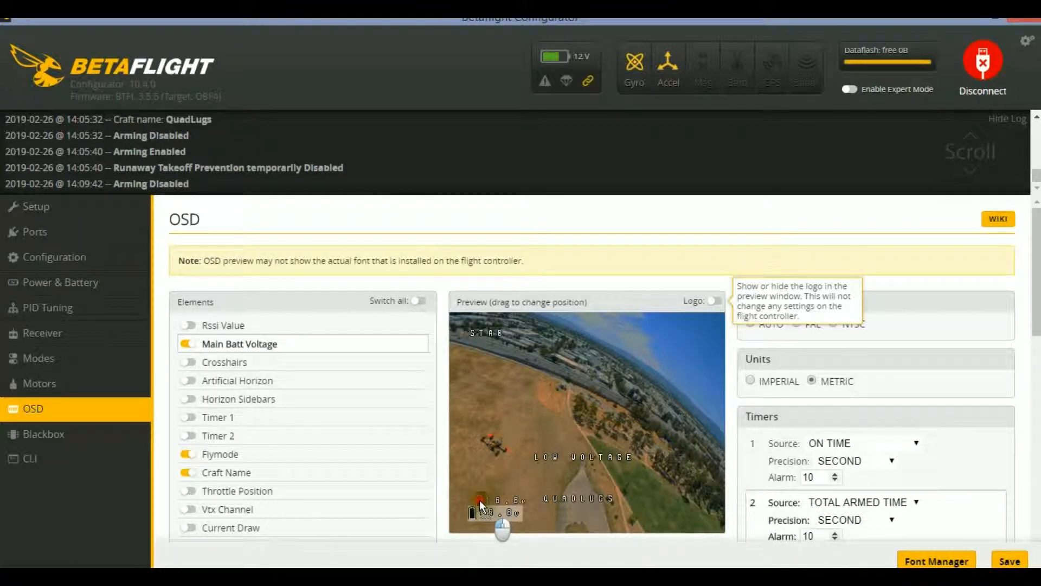
{"action": "left_click_drag", "start_coordinate": [479, 500], "coordinate": [479, 500]}
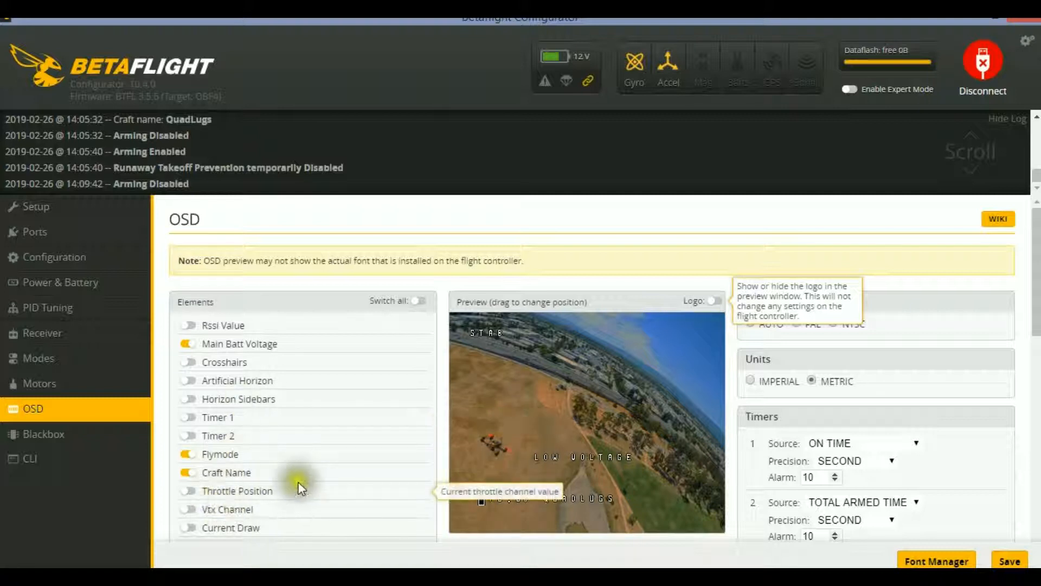
Move the low voltage warning slightly higher in the OSD preview, towards the middle of the picture
{"action": "scroll", "coordinate": [298, 483], "scroll_direction": "down", "scroll_amount": 3}
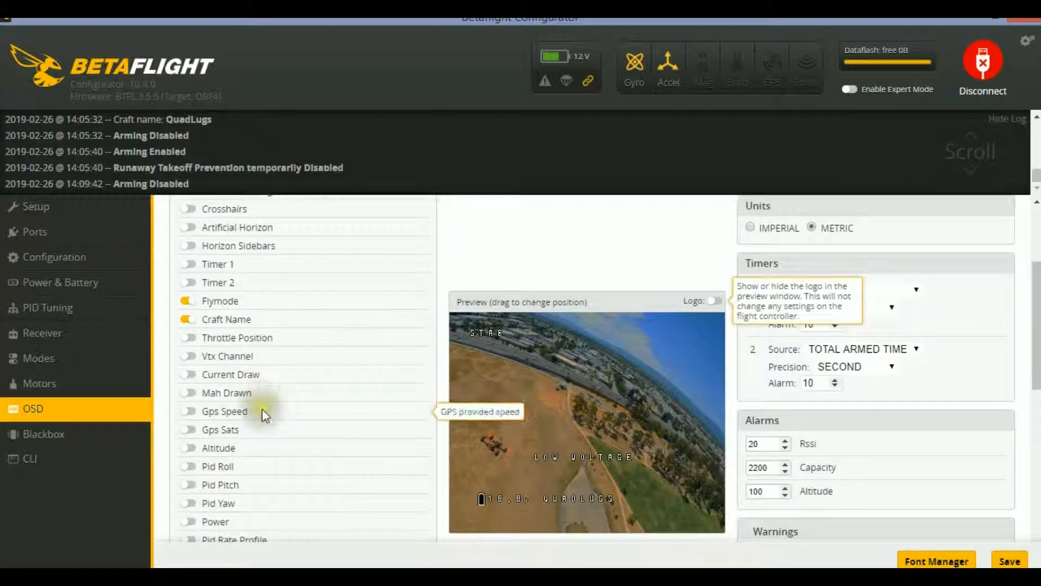
{"action": "scroll", "coordinate": [264, 447], "scroll_direction": "down", "scroll_amount": 2}
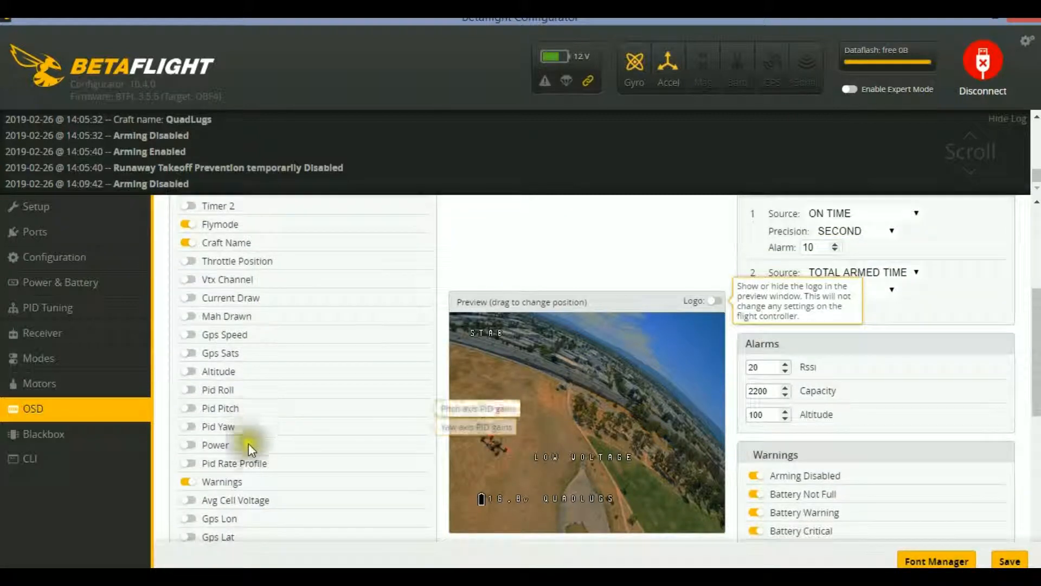
{"action": "scroll", "coordinate": [293, 480], "scroll_direction": "down", "scroll_amount": 2}
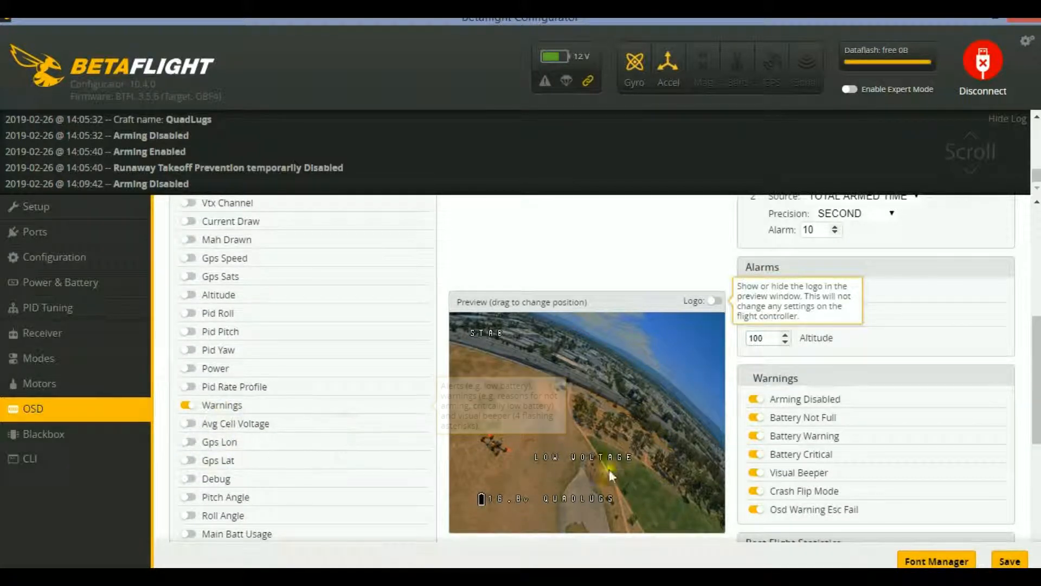
{"action": "left_click", "coordinate": [573, 459]}
{"action": "left_click_drag", "start_coordinate": [571, 441], "coordinate": [536, 423]}
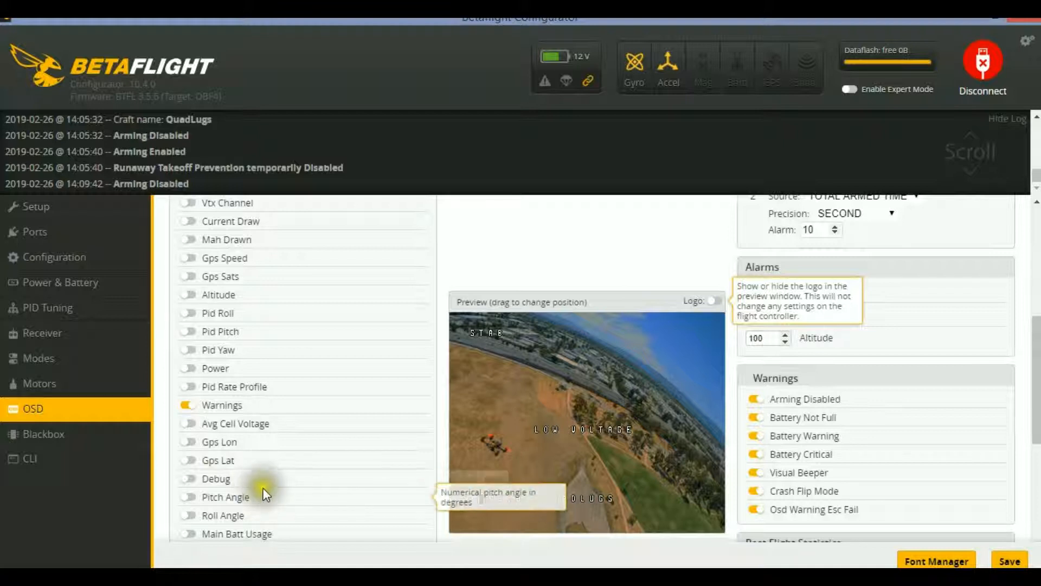
Try the Main Batt Usage element in the OSD preview and disable it again
{"action": "scroll", "coordinate": [266, 492], "scroll_direction": "down", "scroll_amount": 1}
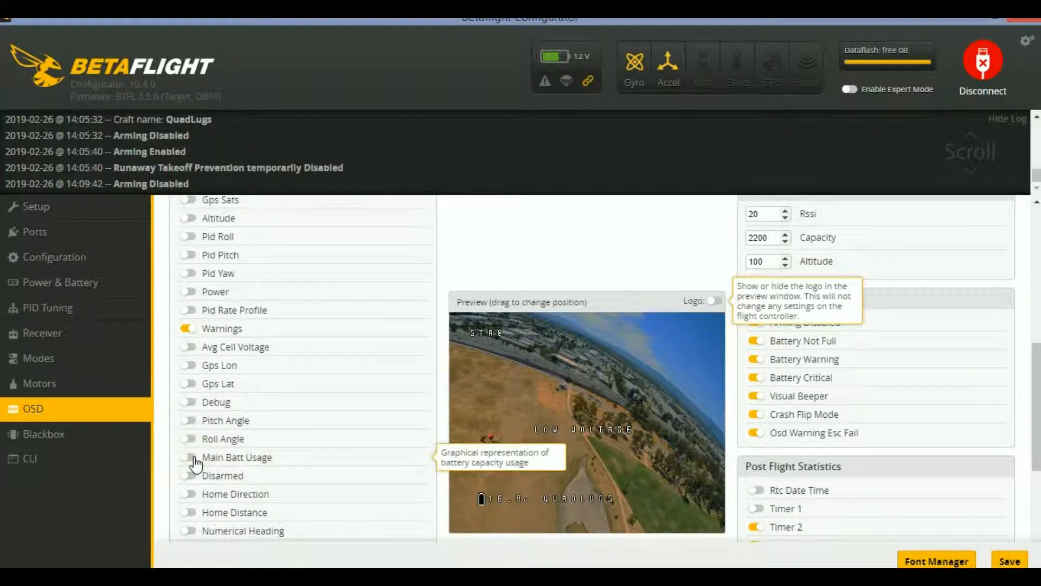
{"action": "scroll", "coordinate": [301, 471], "scroll_direction": "down", "scroll_amount": 1}
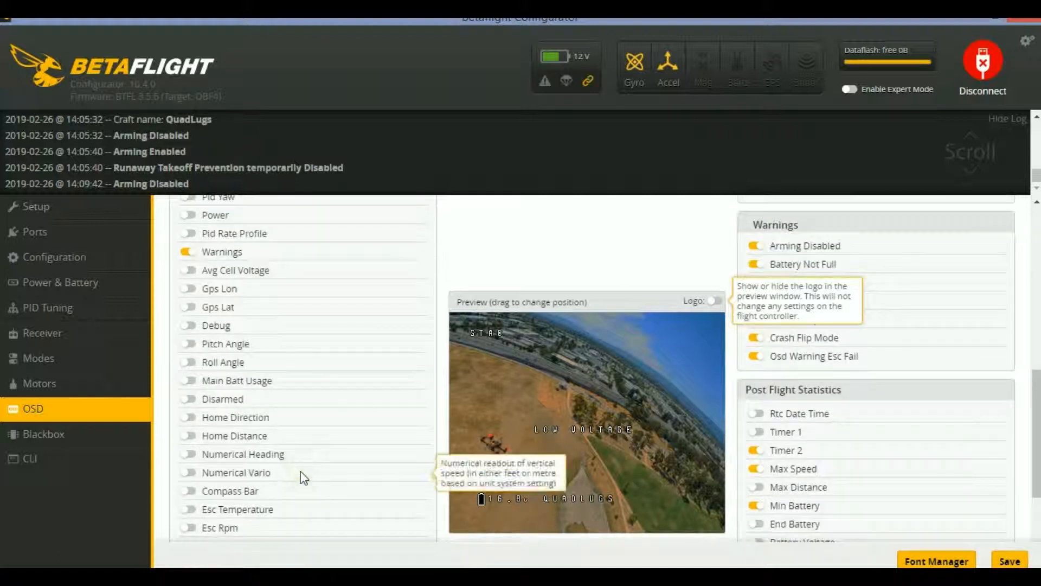
{"action": "scroll", "coordinate": [300, 470], "scroll_direction": "down", "scroll_amount": 1}
{"action": "scroll", "coordinate": [302, 473], "scroll_direction": "down", "scroll_amount": 1}
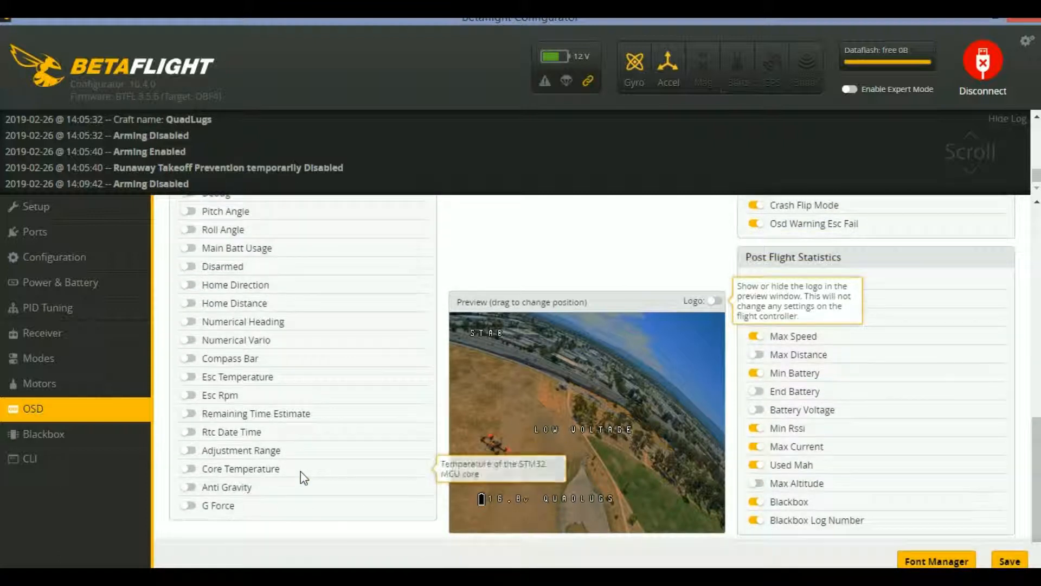
{"action": "scroll", "coordinate": [301, 472], "scroll_direction": "up", "scroll_amount": 1}
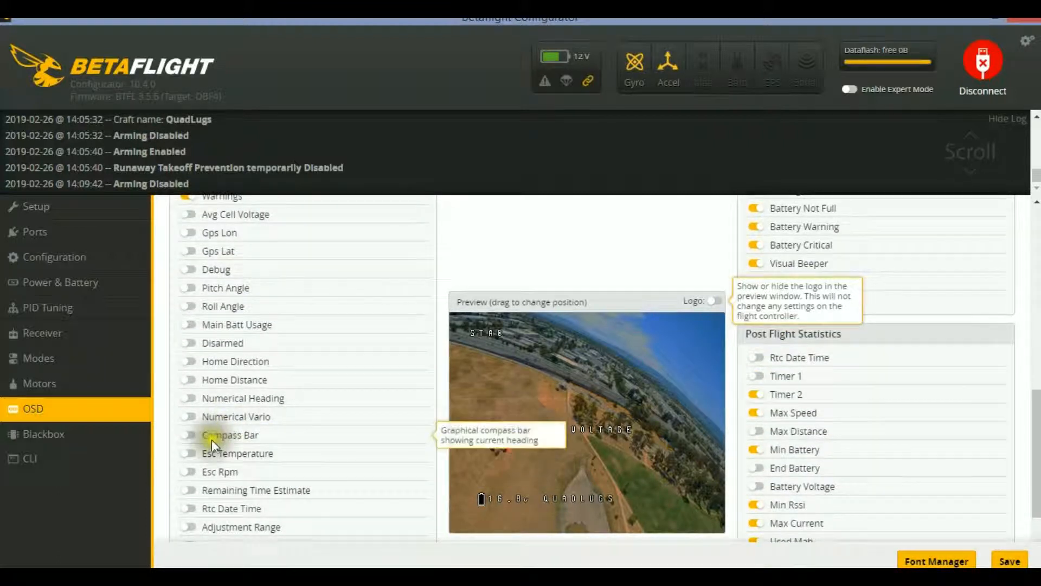
{"action": "left_click", "coordinate": [191, 326]}
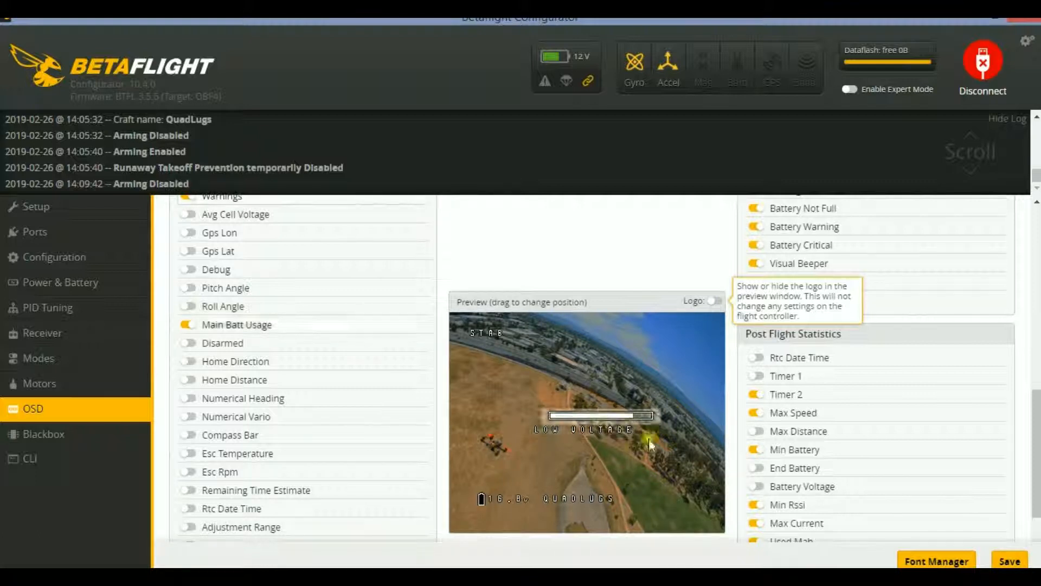
{"action": "left_click", "coordinate": [188, 325]}
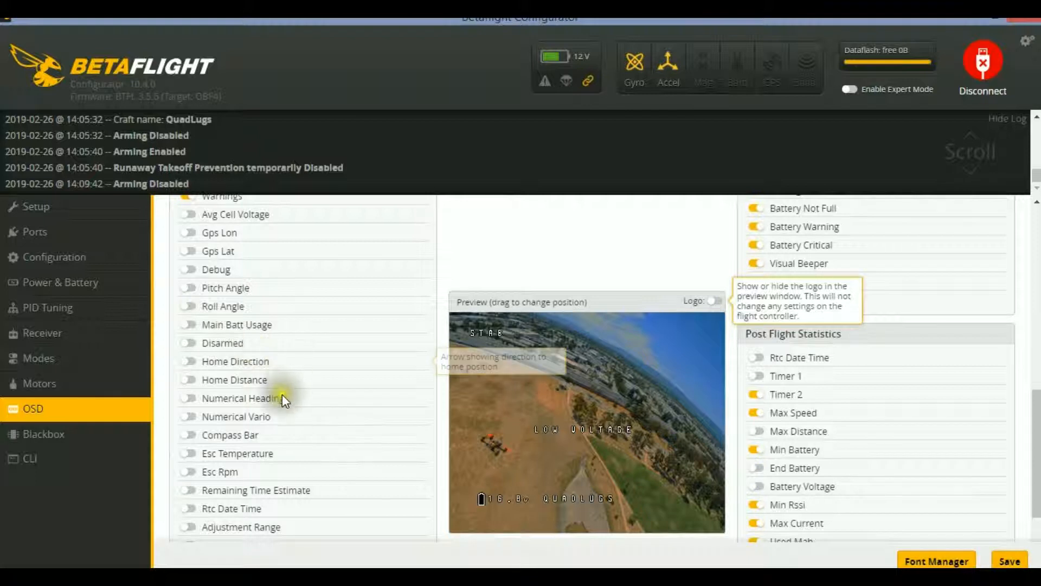
Enable Mah Drawn and place it in the OSD preview's lower-right corner, on the same row as the craft name
{"action": "scroll", "coordinate": [282, 395], "scroll_direction": "up", "scroll_amount": 10}
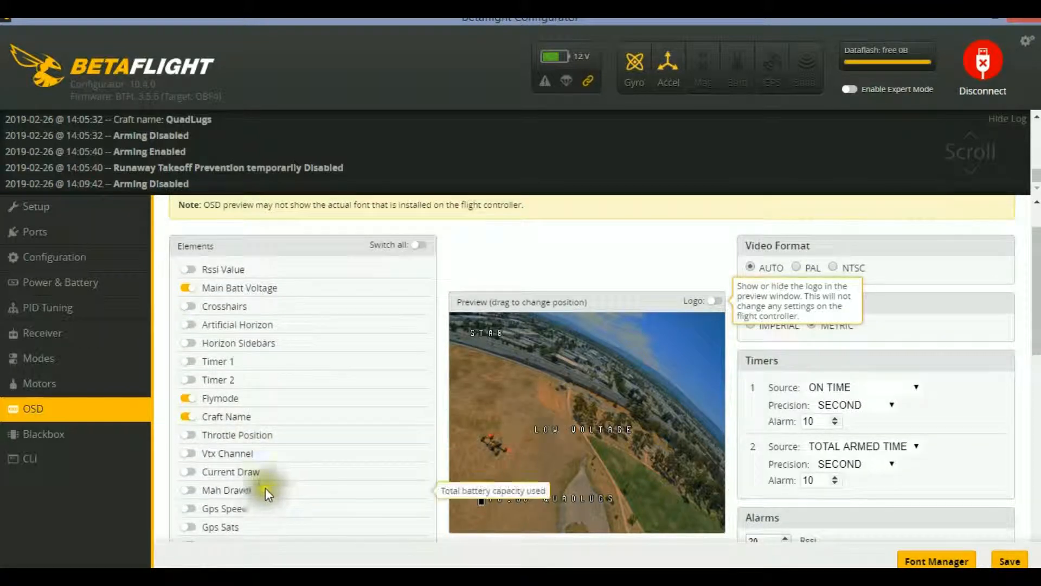
{"action": "left_click", "coordinate": [188, 490]}
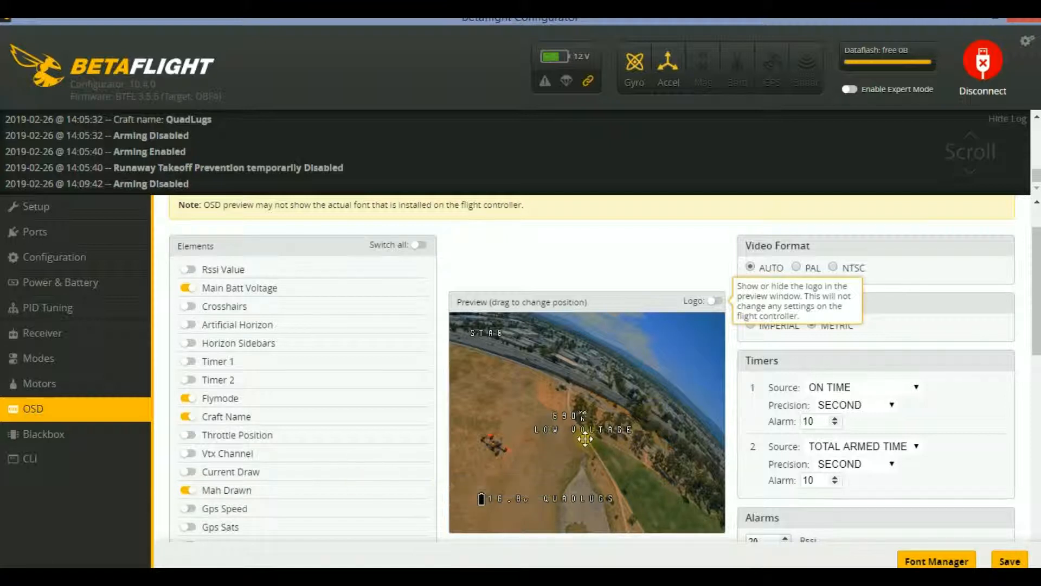
{"action": "mouse_move", "coordinate": [572, 415]}
{"action": "left_mouse_down"}
{"action": "mouse_move", "coordinate": [610, 434]}
{"action": "mouse_move", "coordinate": [665, 512]}
{"action": "mouse_move", "coordinate": [660, 499]}
{"action": "left_mouse_up"}
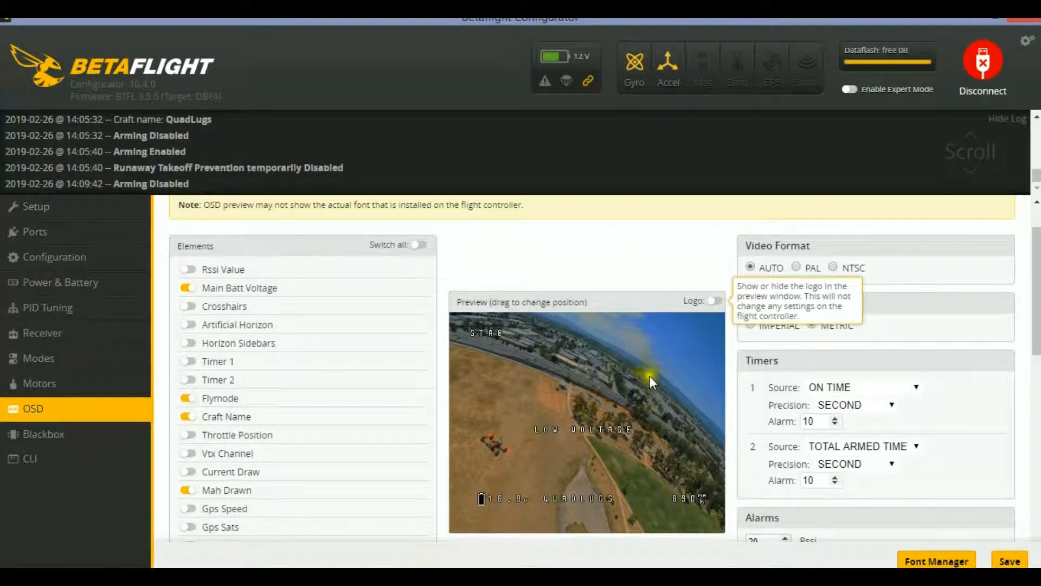
Review the OSD page's post flight statistics, warnings, alarms and timers
{"action": "scroll", "coordinate": [288, 502], "scroll_direction": "down", "scroll_amount": 2}
{"action": "scroll", "coordinate": [288, 502], "scroll_direction": "down", "scroll_amount": 8}
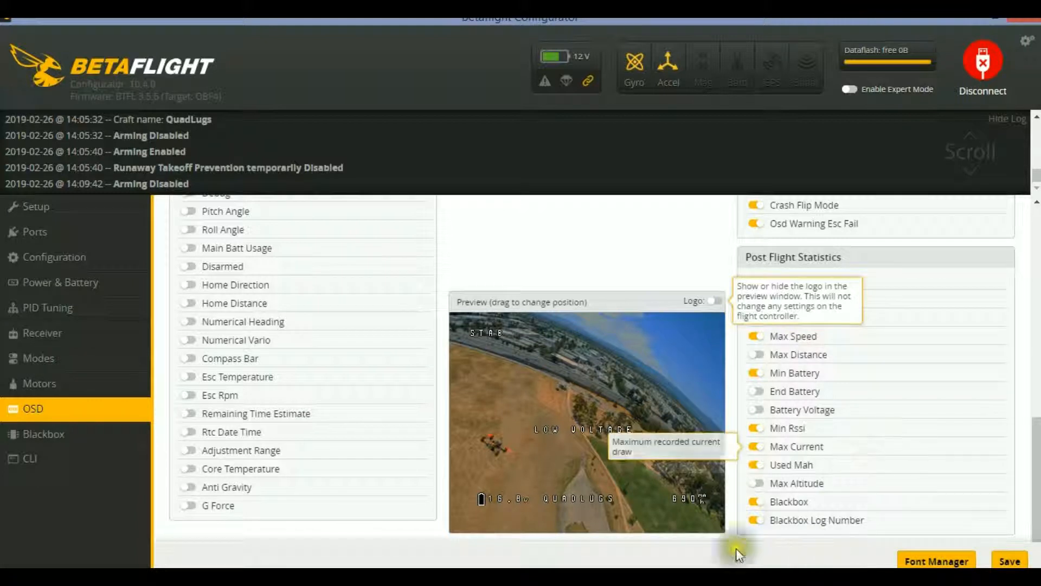
{"action": "scroll", "coordinate": [857, 432], "scroll_direction": "up", "scroll_amount": 3}
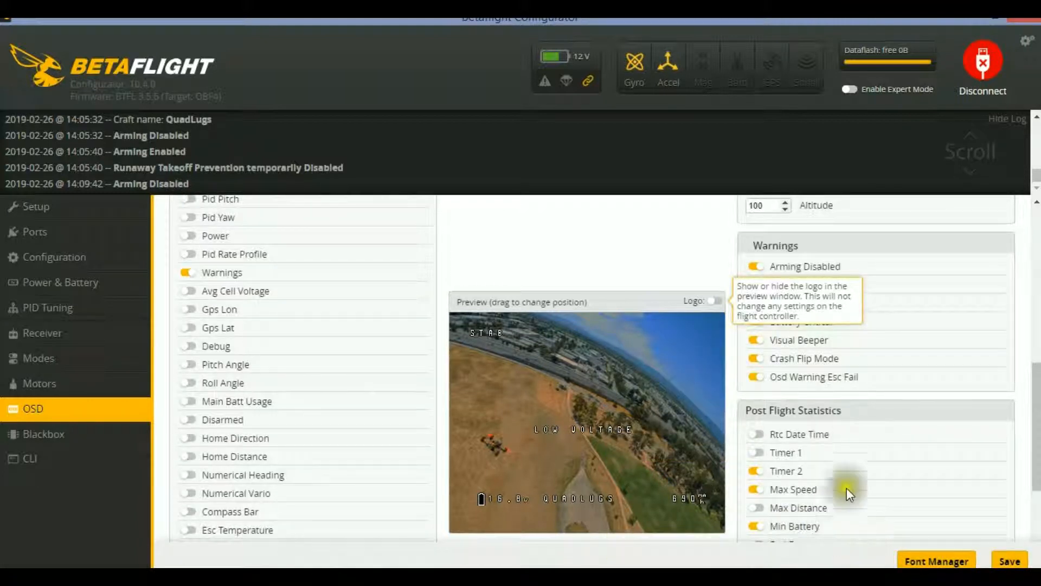
{"action": "scroll", "coordinate": [893, 487], "scroll_direction": "up", "scroll_amount": 1}
{"action": "scroll", "coordinate": [892, 482], "scroll_direction": "up", "scroll_amount": 4}
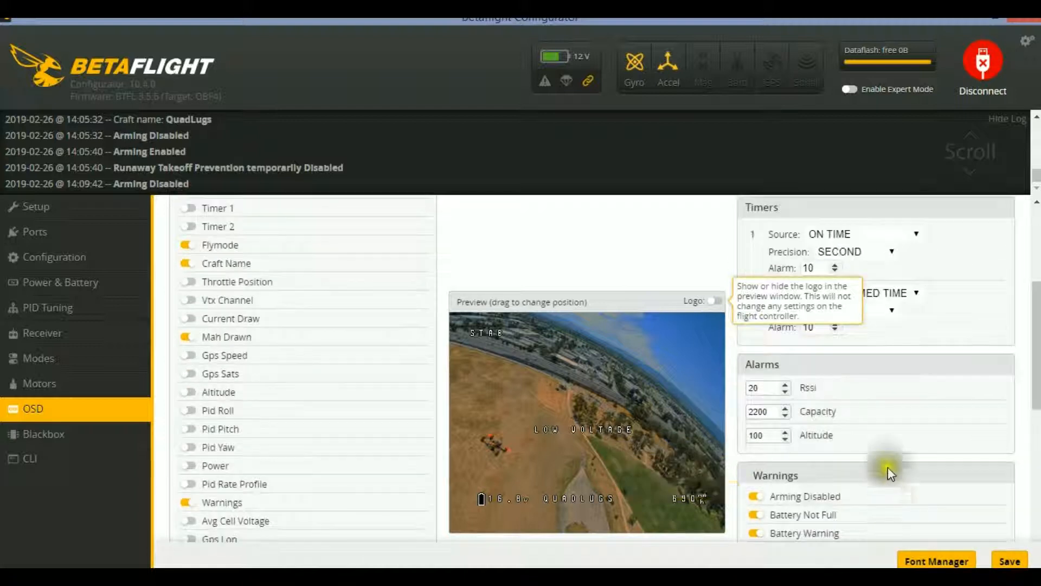
{"action": "scroll", "coordinate": [883, 502], "scroll_direction": "down", "scroll_amount": 3}
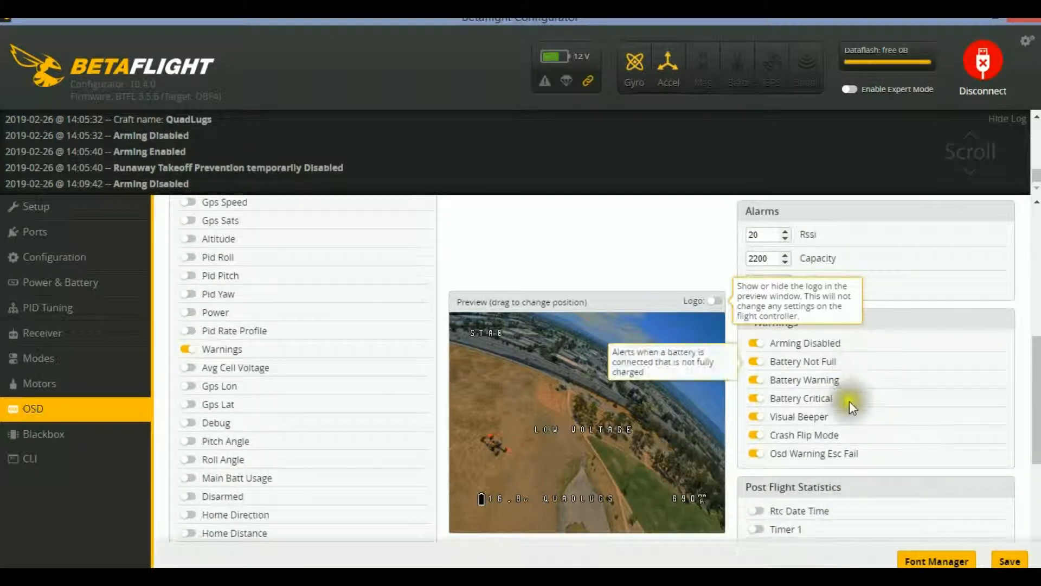
{"action": "scroll", "coordinate": [849, 401], "scroll_direction": "up", "scroll_amount": 3}
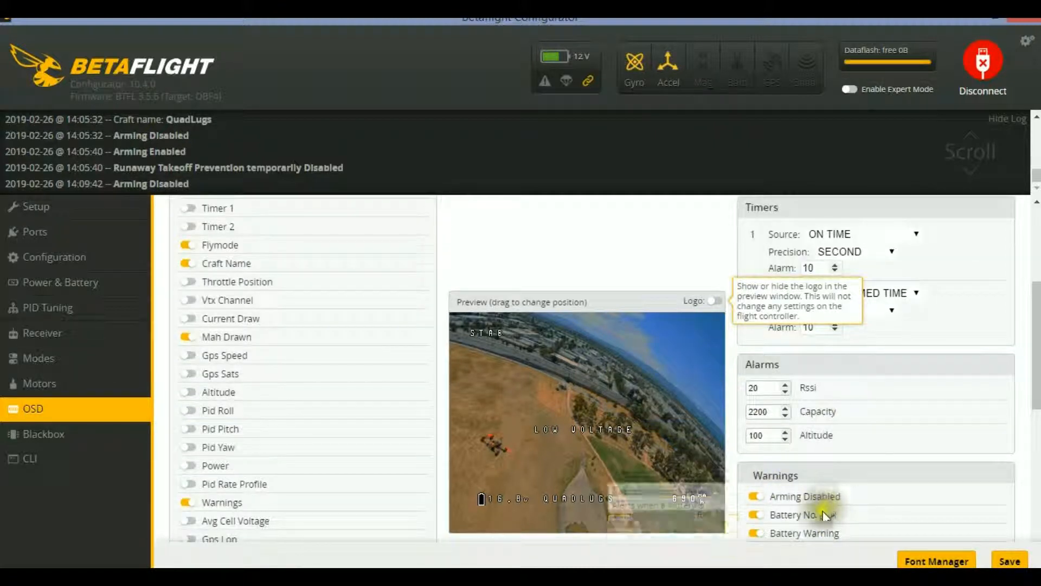
{"action": "scroll", "coordinate": [824, 537], "scroll_direction": "down", "scroll_amount": 2}
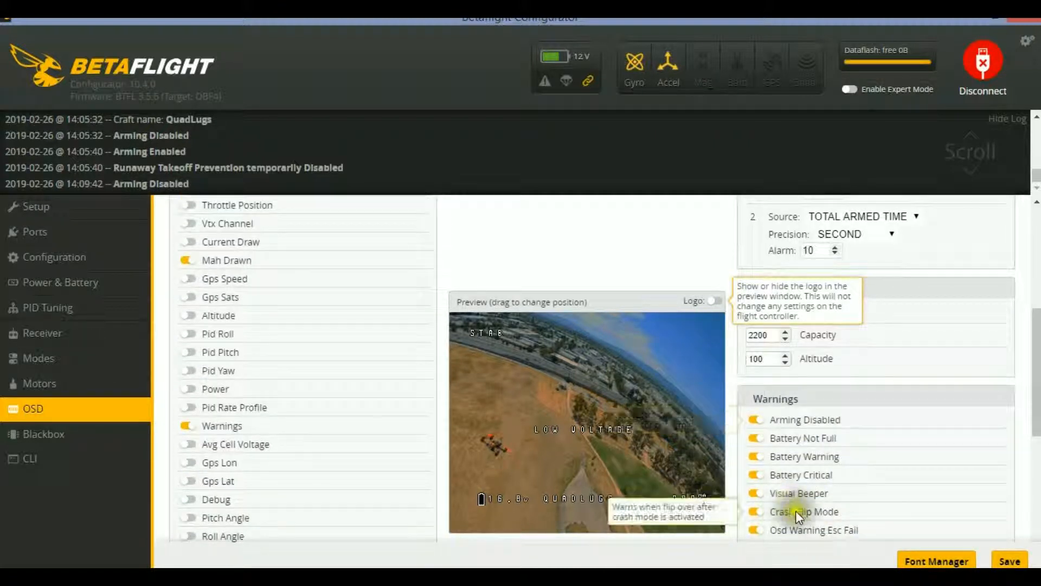
{"action": "scroll", "coordinate": [823, 534], "scroll_direction": "up", "scroll_amount": 1}
{"action": "scroll", "coordinate": [823, 534], "scroll_direction": "up", "scroll_amount": 5}
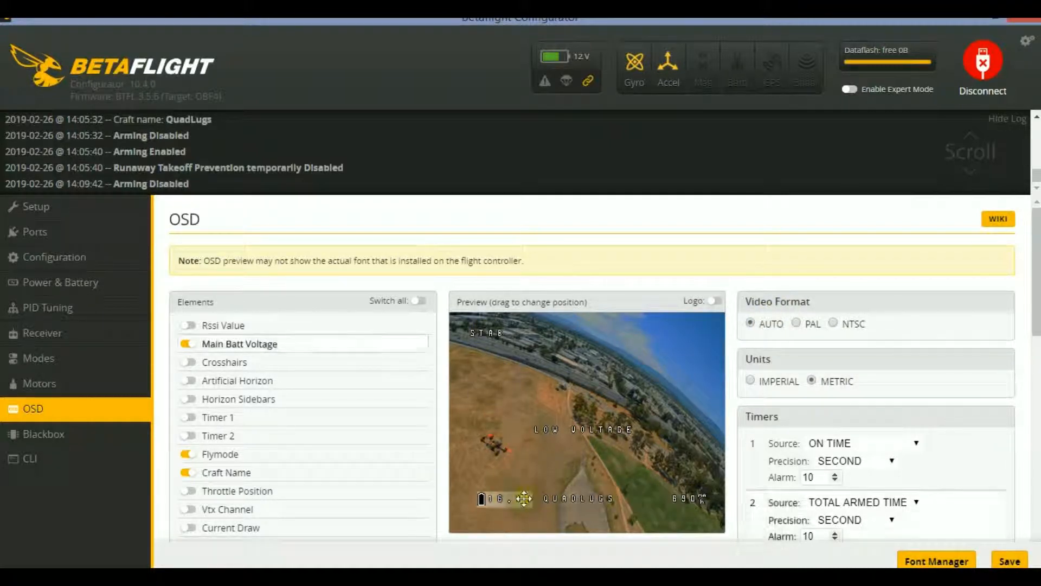
Space the craft name between the battery voltage and the mAh readout on the preview's lower row, and save the OSD settings
{"action": "left_click", "coordinate": [692, 497]}
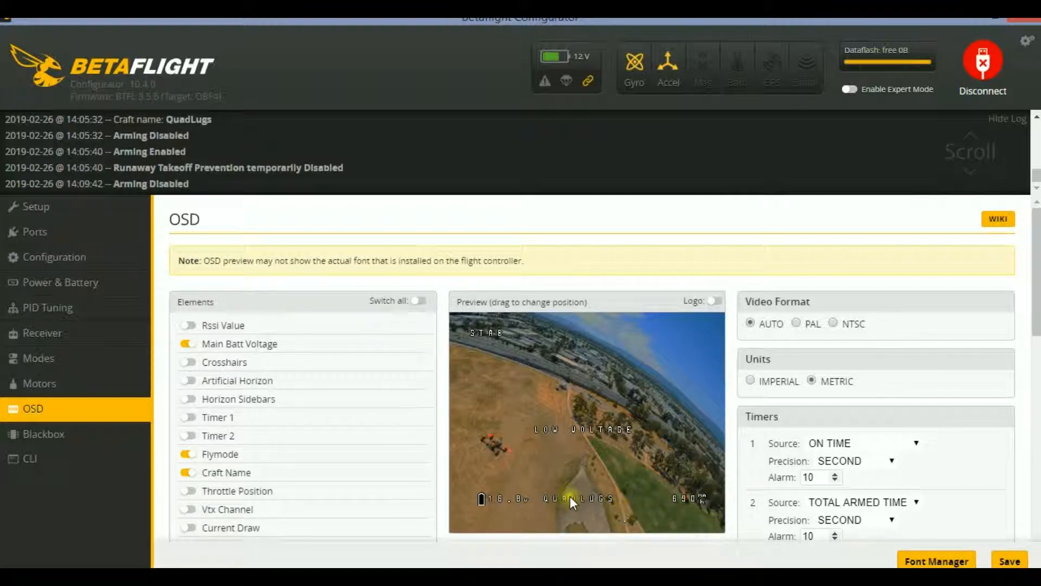
{"action": "left_click_drag", "start_coordinate": [574, 495], "coordinate": [579, 494]}
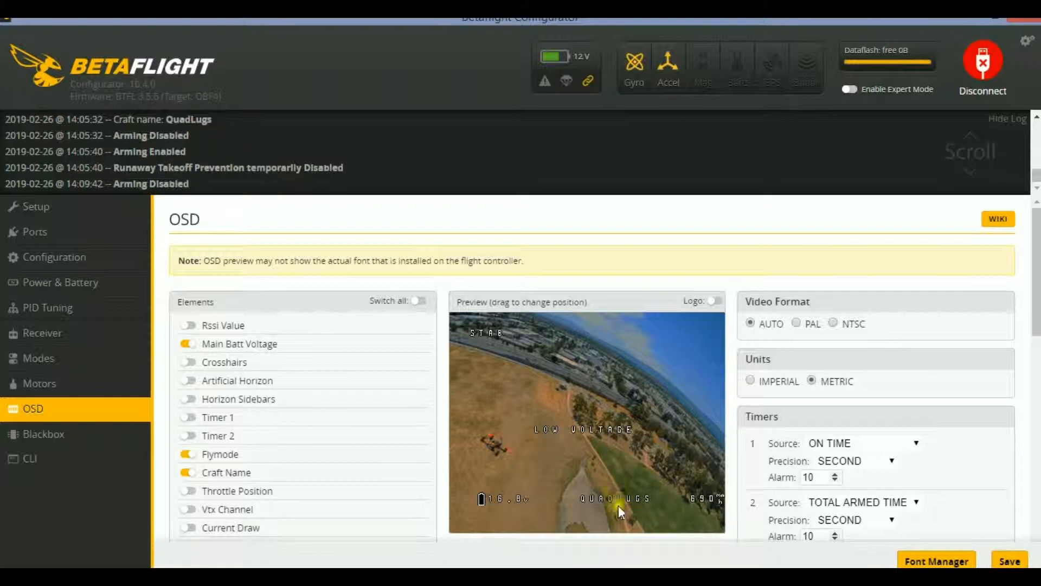
{"action": "left_click_drag", "start_coordinate": [579, 500], "coordinate": [583, 496]}
{"action": "left_click_drag", "start_coordinate": [649, 507], "coordinate": [573, 499]}
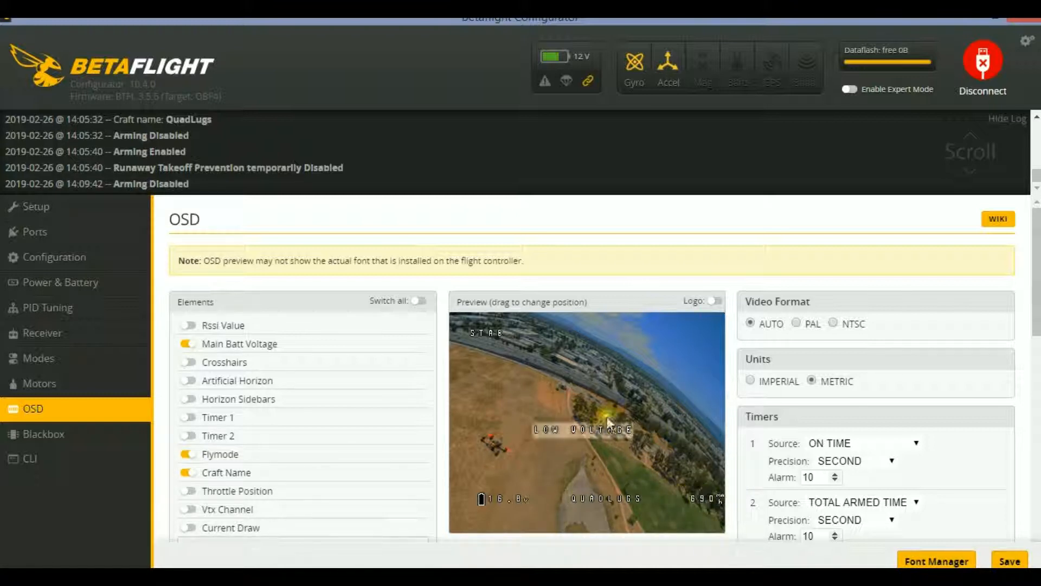
{"action": "left_click", "coordinate": [708, 497]}
{"action": "left_click_drag", "start_coordinate": [708, 497], "coordinate": [678, 506]}
{"action": "double_click", "coordinate": [685, 439]}
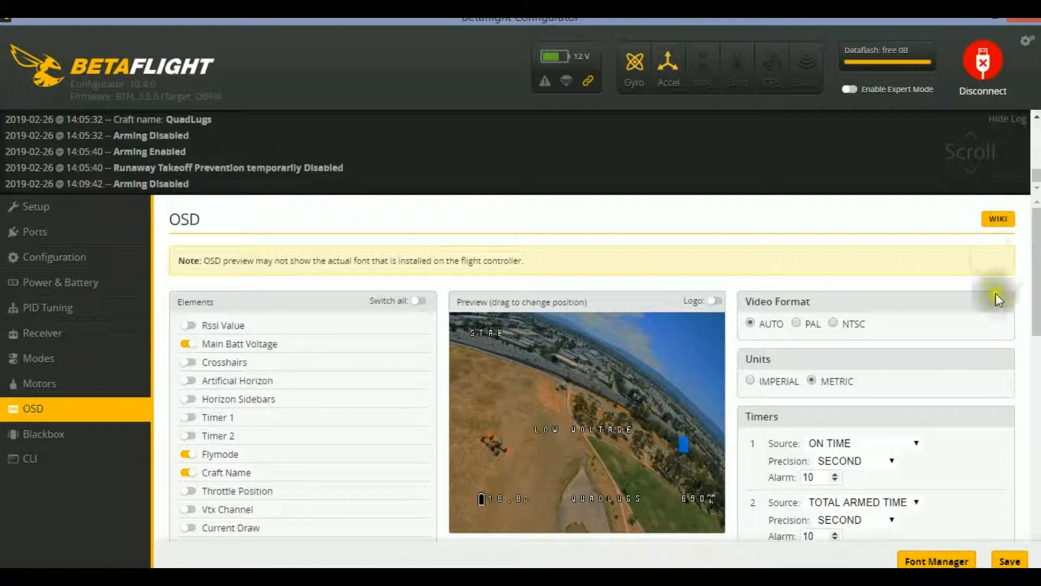
{"action": "left_click", "coordinate": [1009, 560]}
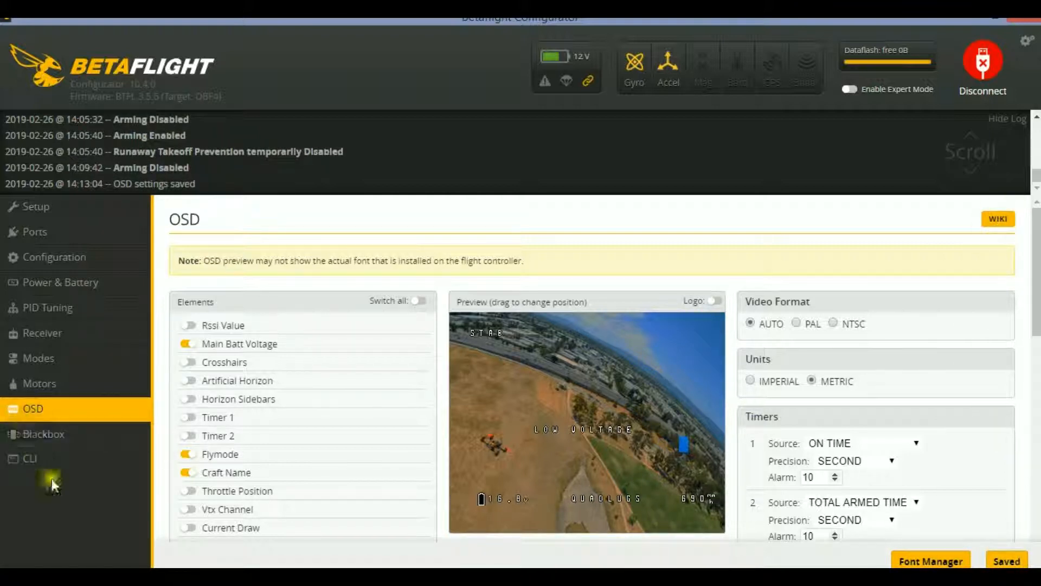
Examine the Blackbox logging and dataflash options and the CLI page, and leave the CLI
{"action": "left_click", "coordinate": [71, 443]}
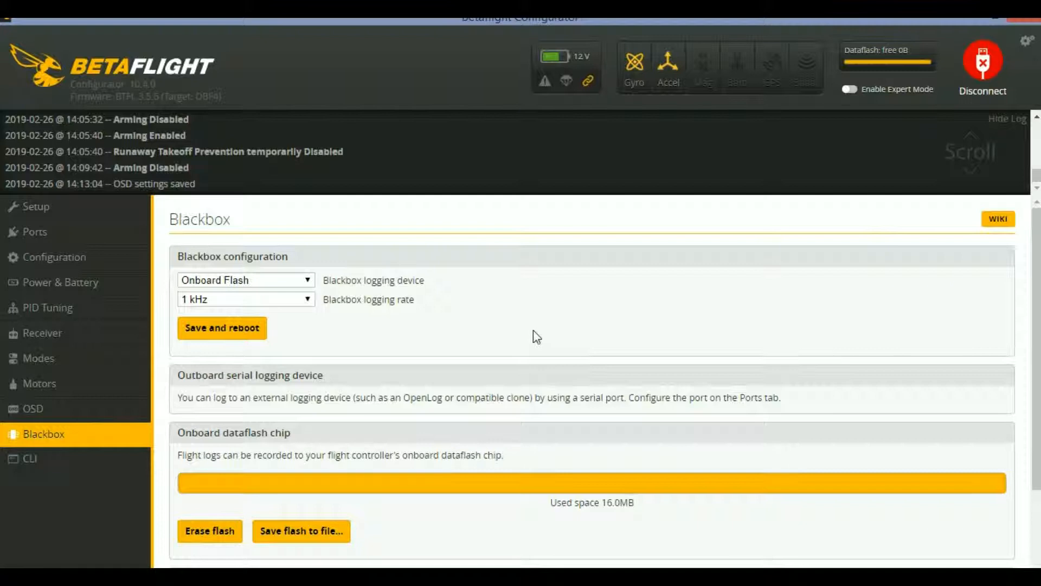
{"action": "scroll", "coordinate": [533, 330], "scroll_direction": "down", "scroll_amount": 2}
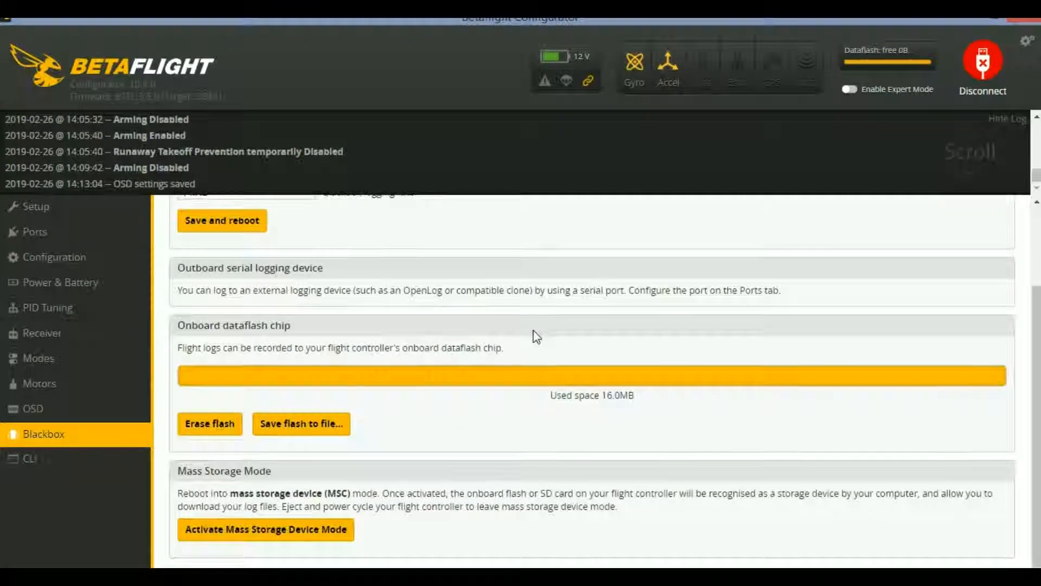
{"action": "scroll", "coordinate": [533, 330], "scroll_direction": "up", "scroll_amount": 2}
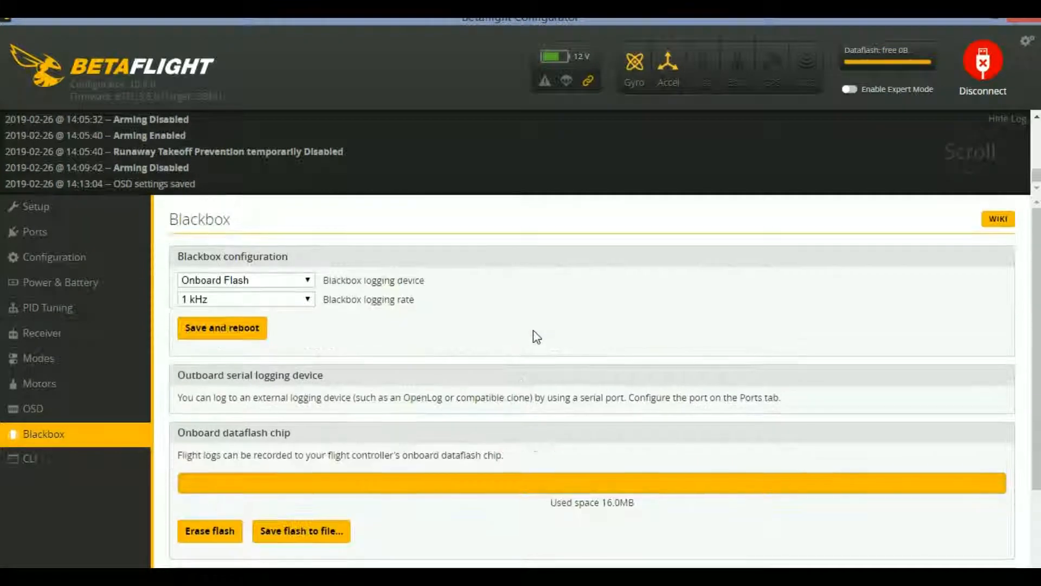
{"action": "left_click", "coordinate": [26, 470]}
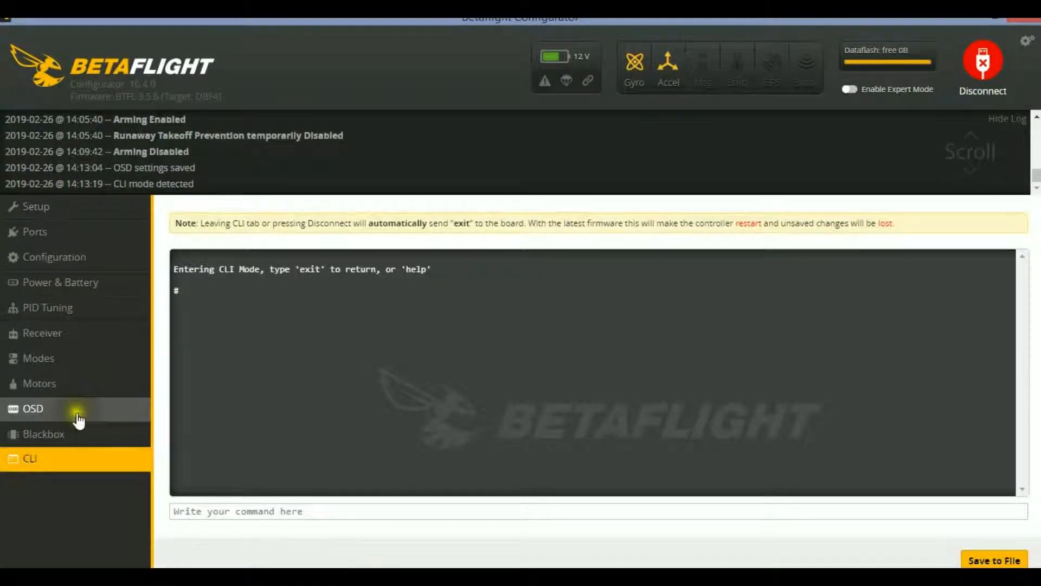
{"action": "left_click", "coordinate": [71, 345]}
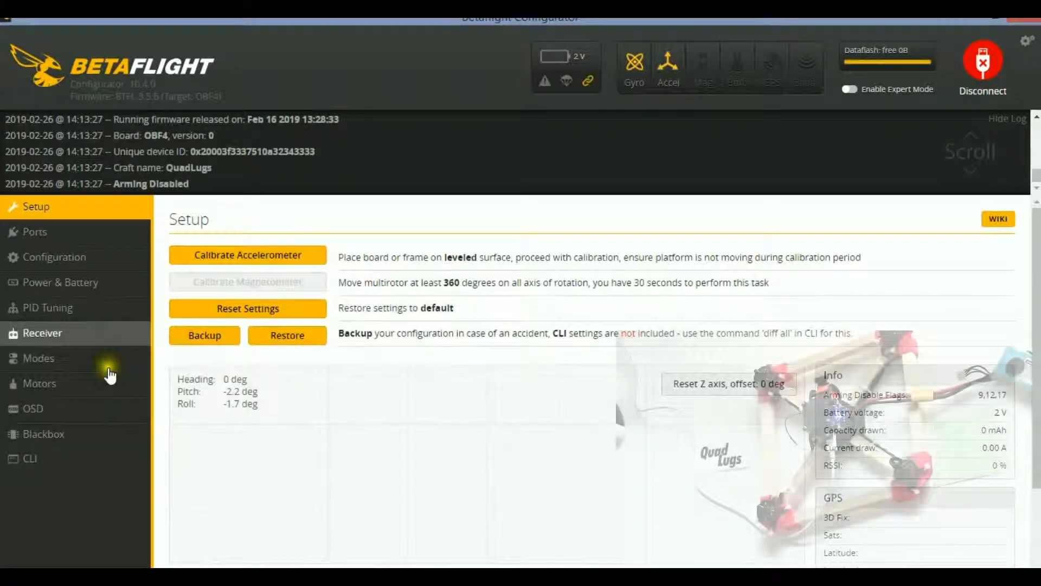
{"action": "left_click", "coordinate": [96, 386]}
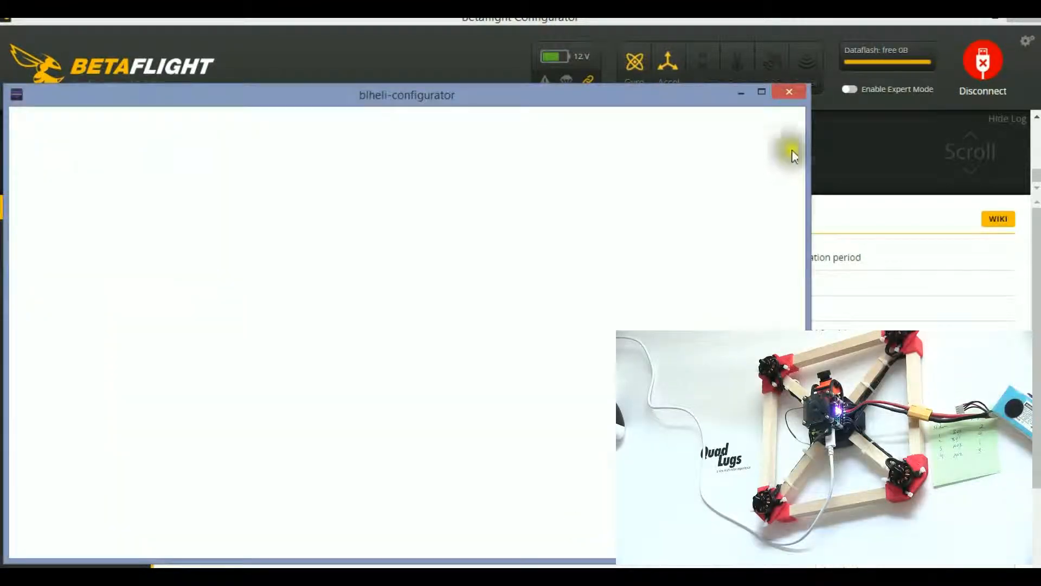
Disconnect the flight controller from Betaflight, connect to it in BLHeli Configurator on COM4 at 115200, and read the ESC setup
{"action": "left_click", "coordinate": [791, 92]}
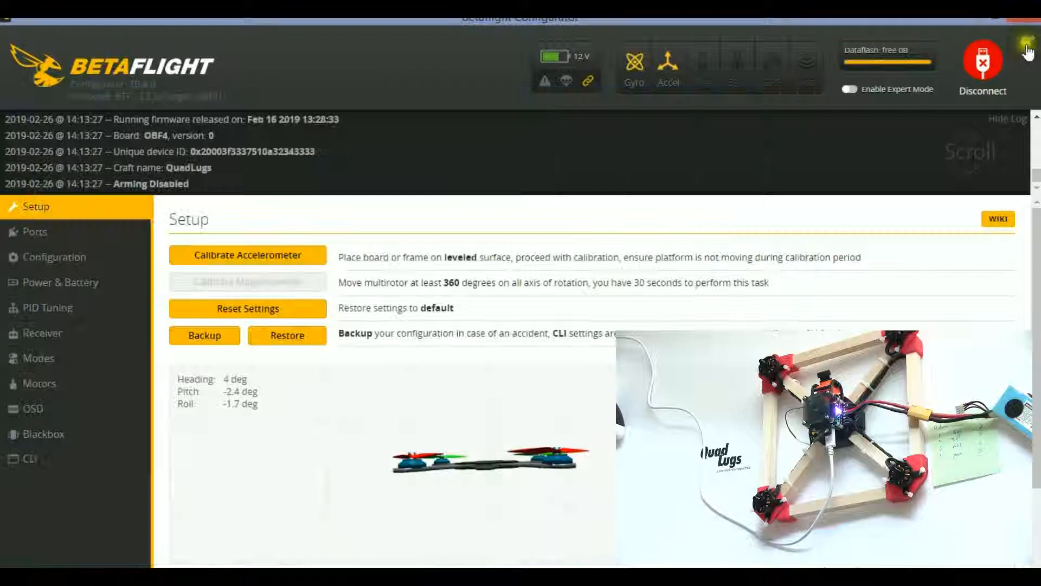
{"action": "left_click", "coordinate": [982, 66]}
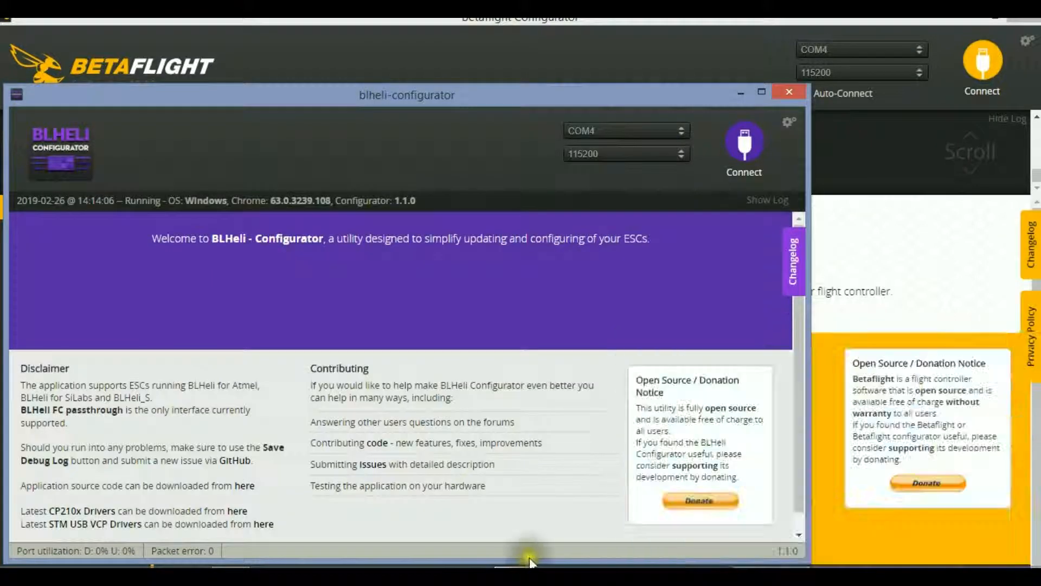
{"action": "left_click", "coordinate": [745, 142]}
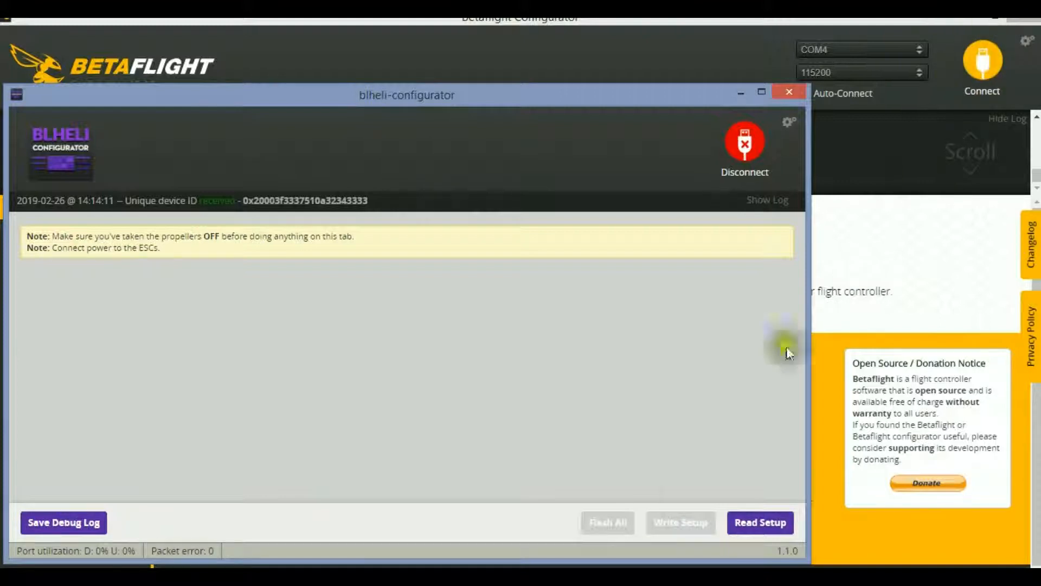
{"action": "left_click", "coordinate": [756, 524]}
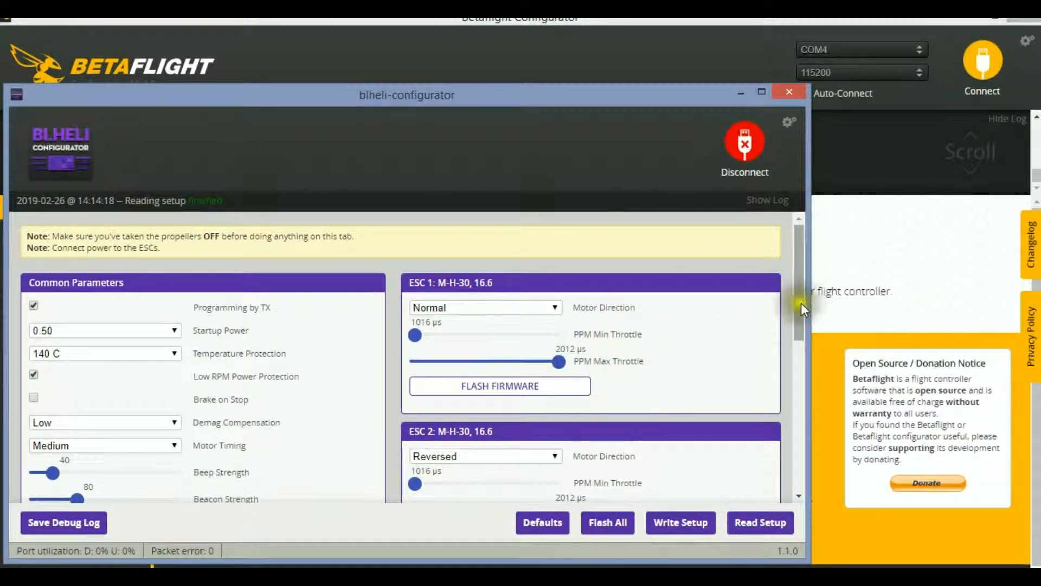
Switch ESC 1's motor direction to Reversed, and set it back to Normal
{"action": "mouse_move", "coordinate": [800, 323]}
{"action": "left_mouse_down"}
{"action": "mouse_move", "coordinate": [811, 365]}
{"action": "mouse_move", "coordinate": [799, 331]}
{"action": "left_mouse_up"}
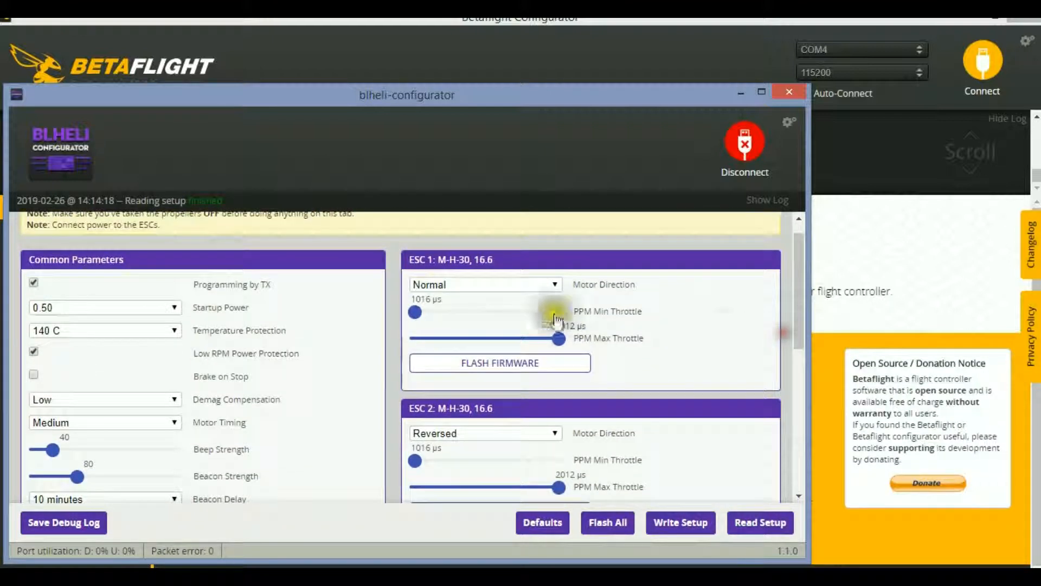
{"action": "left_click", "coordinate": [555, 284]}
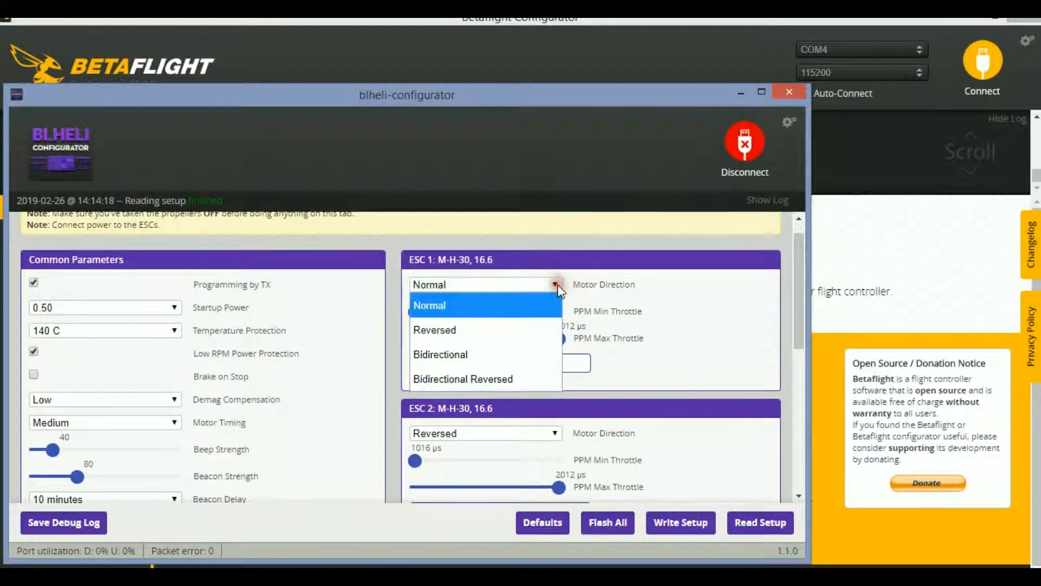
{"action": "left_click", "coordinate": [463, 332]}
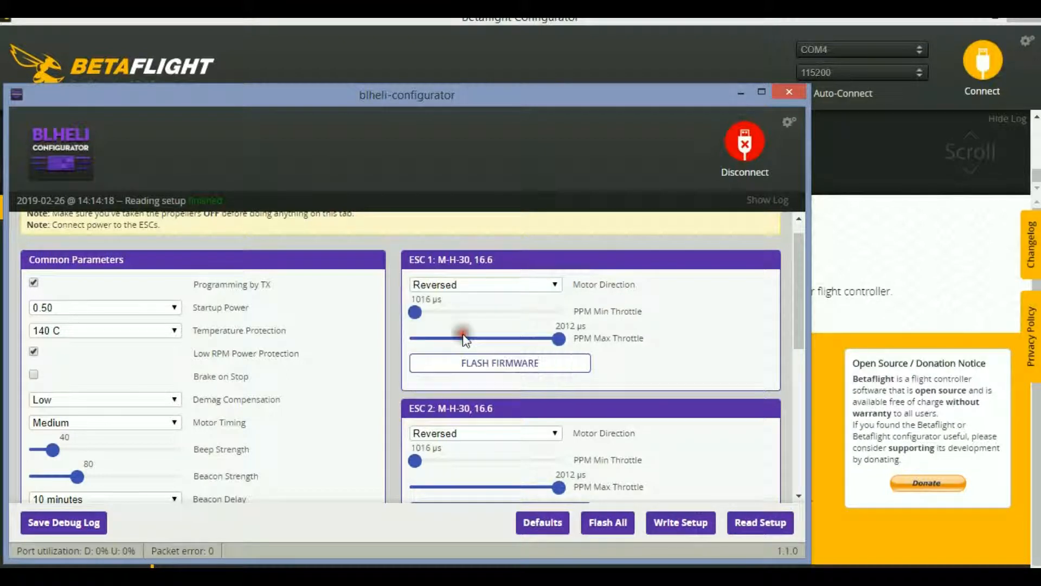
{"action": "left_click", "coordinate": [554, 286]}
{"action": "left_click", "coordinate": [498, 306]}
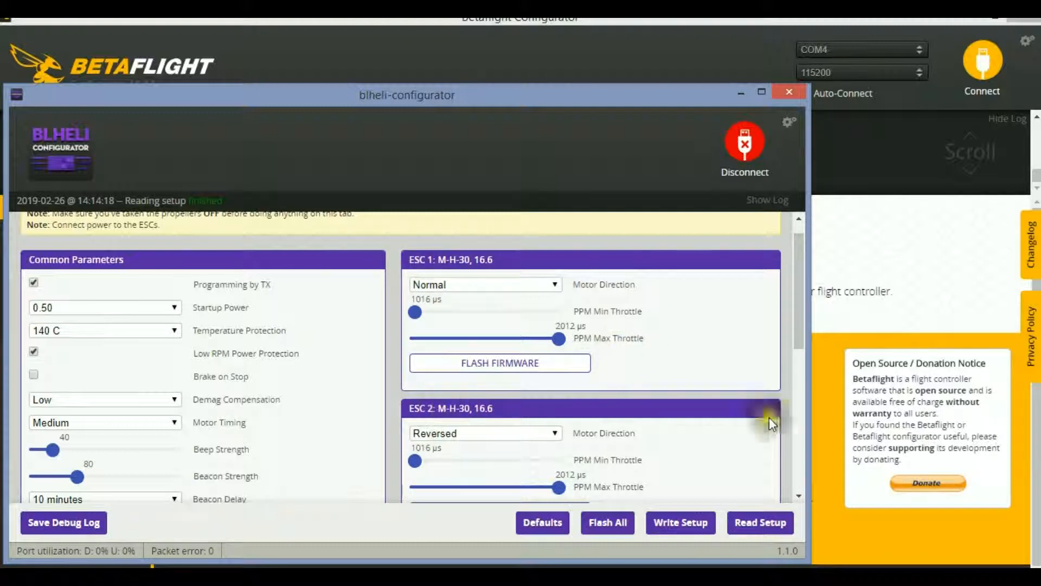
Look over the ESC settings, disconnect the flight controller from BLHeli Configurator, and close that program to return to Betaflight Configurator
{"action": "mouse_move", "coordinate": [798, 344]}
{"action": "left_mouse_down"}
{"action": "mouse_move", "coordinate": [806, 463]}
{"action": "mouse_move", "coordinate": [788, 340]}
{"action": "left_mouse_up"}
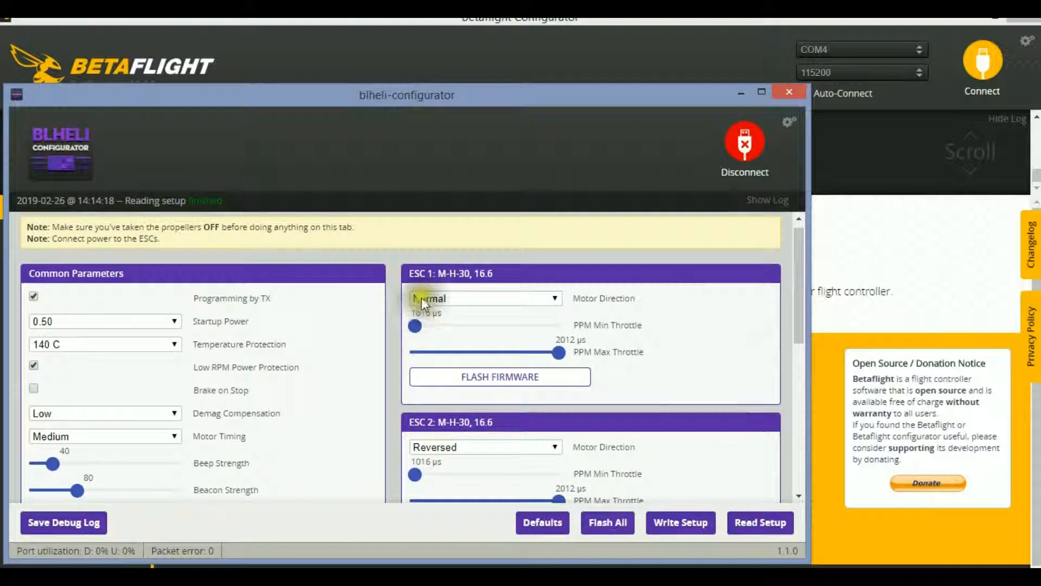
{"action": "mouse_move", "coordinate": [798, 313]}
{"action": "left_mouse_down"}
{"action": "mouse_move", "coordinate": [832, 459]}
{"action": "mouse_move", "coordinate": [835, 362]}
{"action": "mouse_move", "coordinate": [818, 316]}
{"action": "left_mouse_up"}
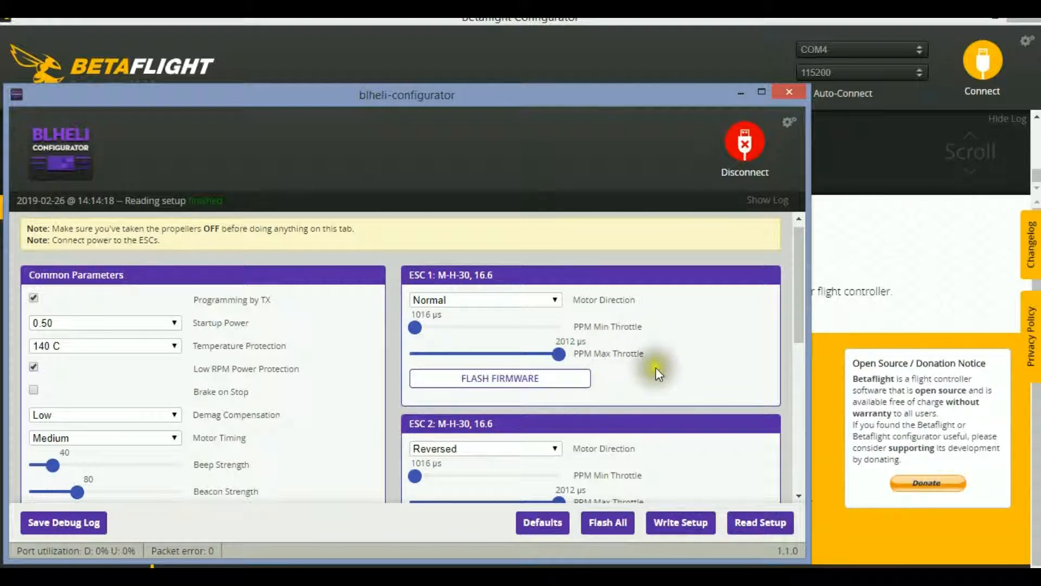
{"action": "left_click", "coordinate": [747, 144]}
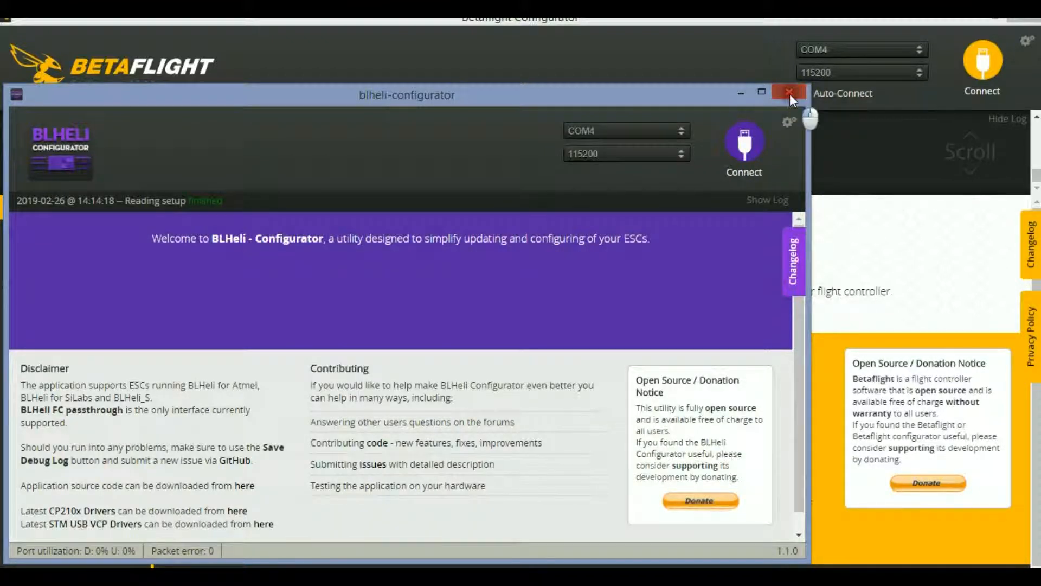
{"action": "left_click", "coordinate": [789, 93]}
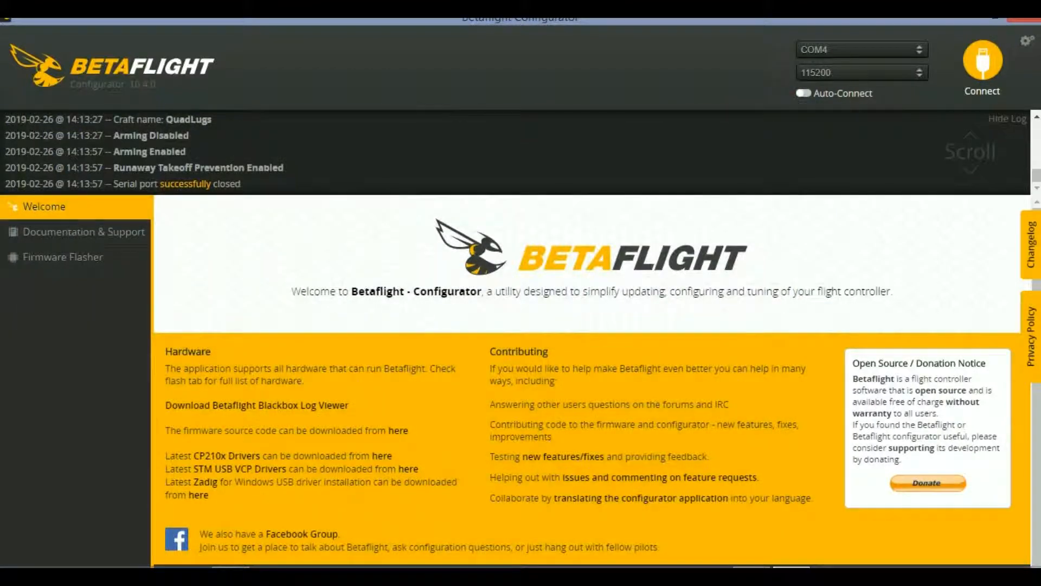